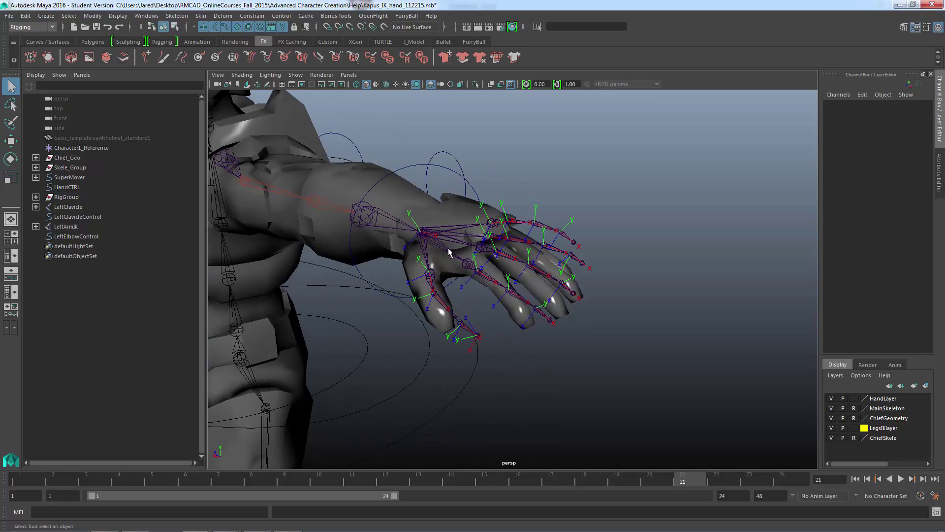
# Step: Select the HandCTRL curve and examine its channel values and its orientation around the left wrist
pyautogui.click(443, 242)
pyautogui.keyDown('alt'); pyautogui.moveTo(443, 242); pyautogui.dragTo(530, 266); pyautogui.keyUp('alt')
pyautogui.click(538, 165)
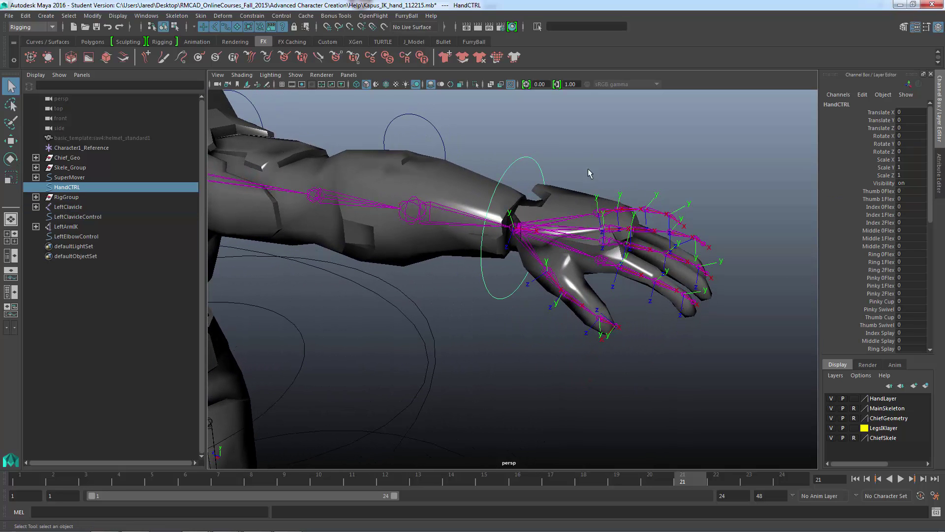
pyautogui.keyDown('alt'); pyautogui.moveTo(562, 217); pyautogui.dragTo(545, 205); pyautogui.keyUp('alt')
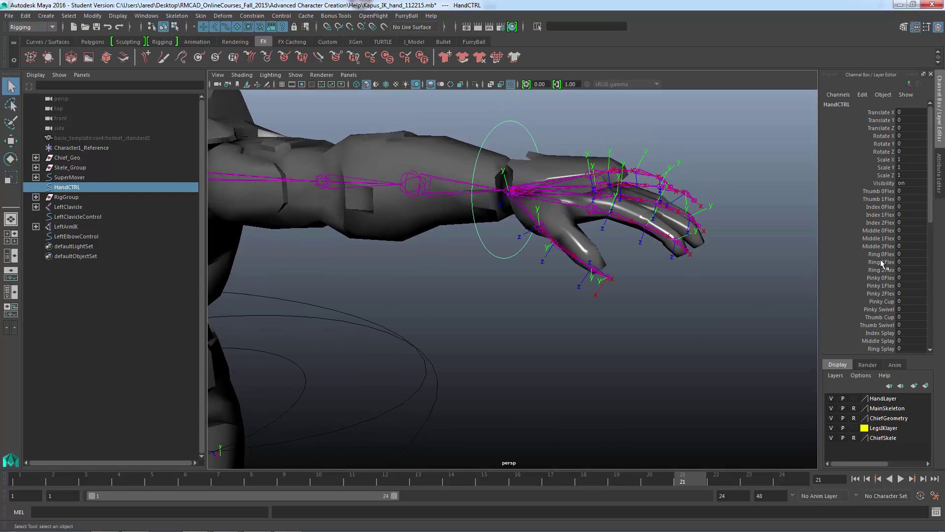
pyautogui.moveTo(932, 208)
pyautogui.mouseDown()
pyautogui.moveTo(941, 300)
pyautogui.moveTo(930, 202)
pyautogui.mouseUp()
pyautogui.keyDown('alt'); pyautogui.moveTo(551, 250); pyautogui.dragTo(577, 242); pyautogui.keyUp('alt')
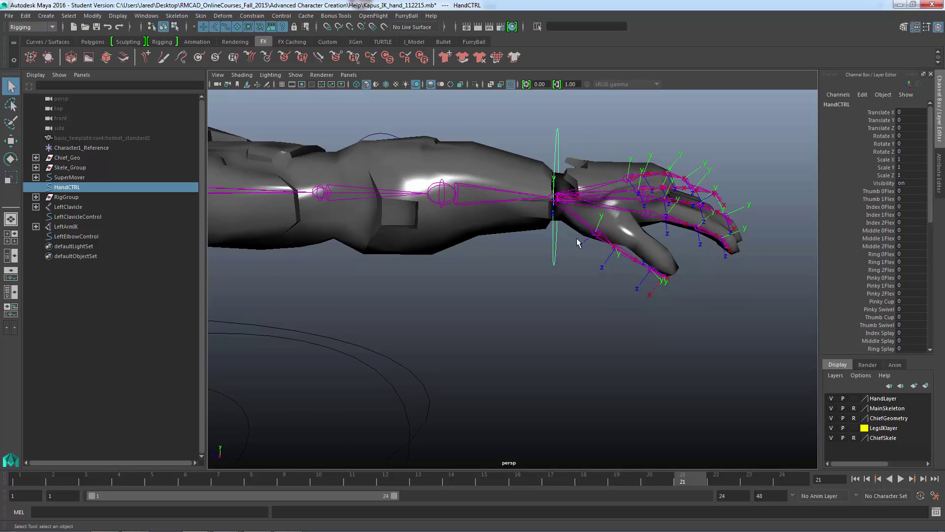
pyautogui.keyDown('alt'); pyautogui.moveTo(603, 151); pyautogui.dragTo(554, 164); pyautogui.keyUp('alt')
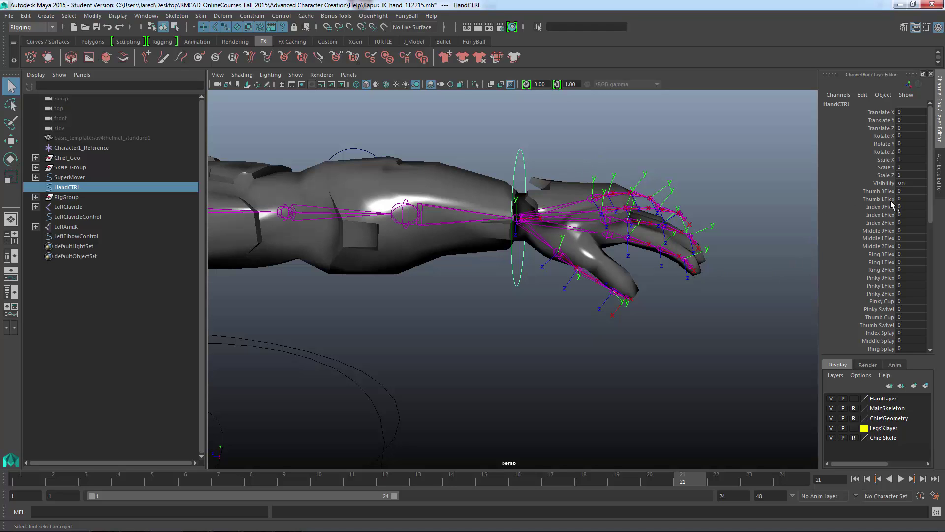
pyautogui.keyDown('alt'); pyautogui.moveTo(702, 275); pyautogui.dragTo(683, 268); pyautogui.keyUp('alt')
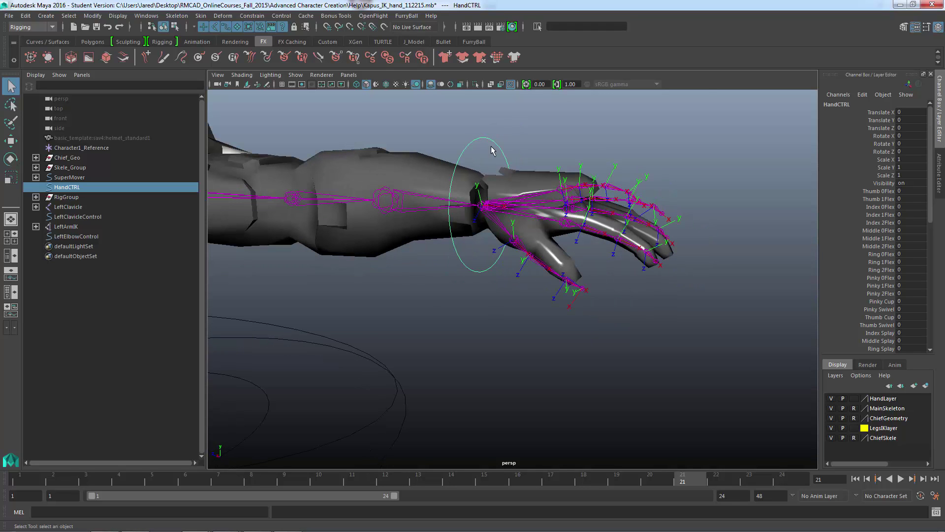
pyautogui.keyDown('alt'); pyautogui.moveTo(486, 147); pyautogui.dragTo(461, 233); pyautogui.keyUp('alt')
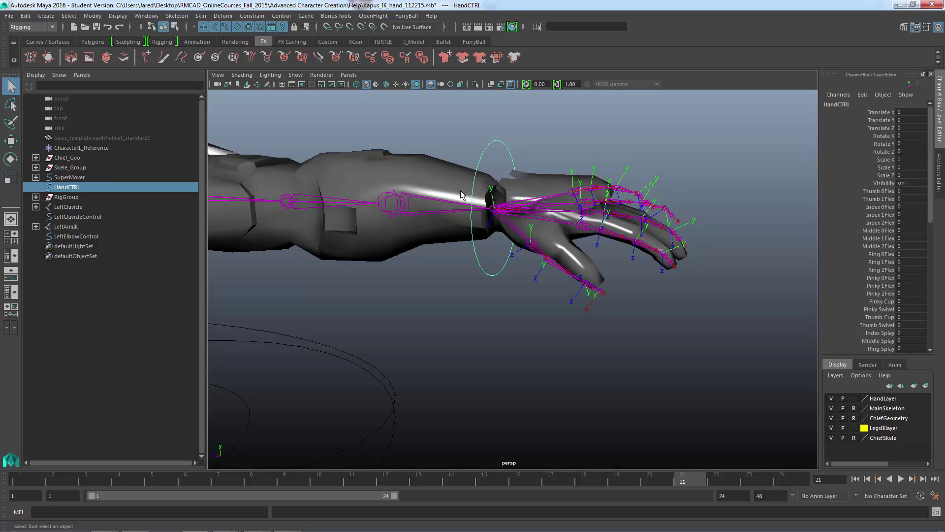
pyautogui.keyDown('alt'); pyautogui.moveTo(512, 256); pyautogui.dragTo(492, 248); pyautogui.keyUp('alt')
pyautogui.keyDown('alt'); pyautogui.moveTo(518, 285); pyautogui.dragTo(495, 251); pyautogui.keyUp('alt')
pyautogui.keyDown('alt'); pyautogui.moveTo(425, 287); pyautogui.dragTo(495, 229); pyautogui.keyUp('alt')
# Step: Examine the rotation axes of HandCTRL with the Rotate tool and compare them with the LeftHand joint's rotation channels
pyautogui.press('e')
pyautogui.moveTo(494, 229); pyautogui.dragTo(493, 229)
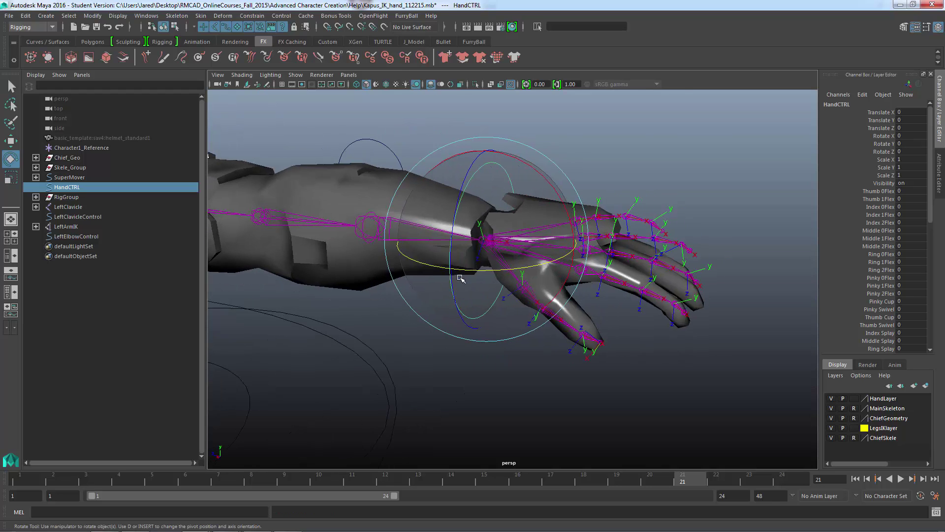
pyautogui.moveTo(460, 278); pyautogui.dragTo(480, 266)
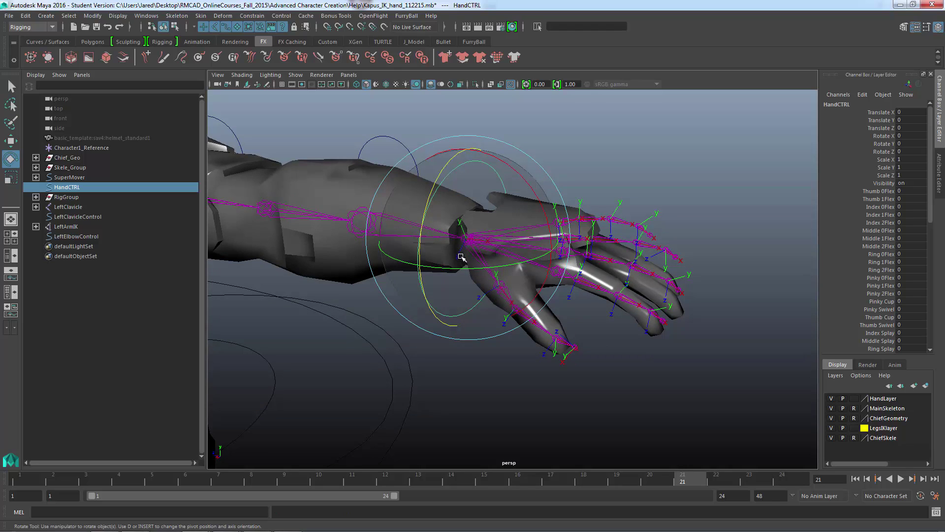
pyautogui.keyDown('alt'); pyautogui.moveTo(541, 283); pyautogui.dragTo(532, 277); pyautogui.keyUp('alt')
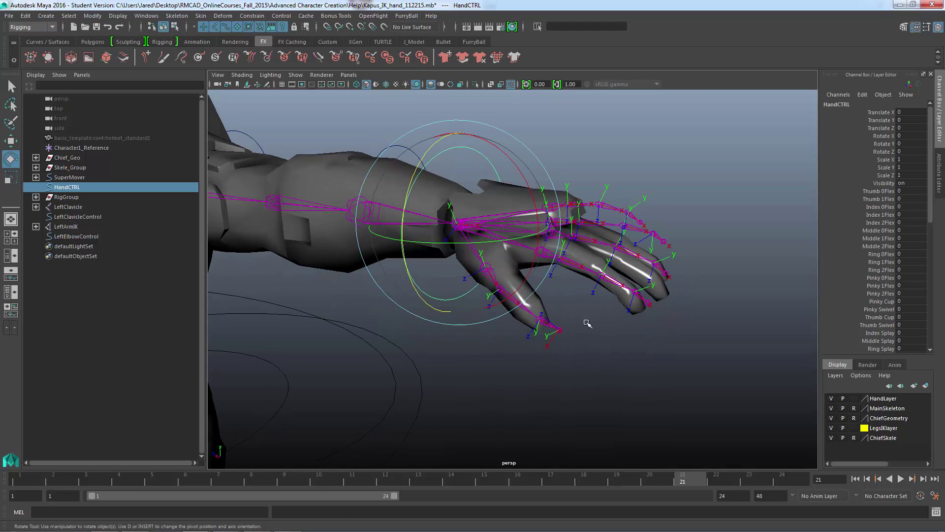
pyautogui.keyDown('alt'); pyautogui.moveTo(563, 313); pyautogui.dragTo(481, 269); pyautogui.keyUp('alt')
pyautogui.press('q')
pyautogui.click(507, 229)
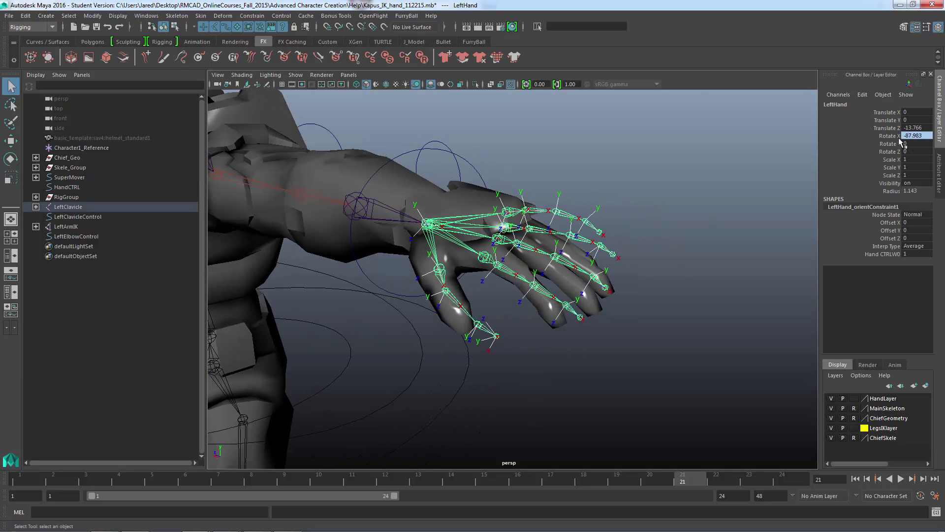
pyautogui.keyDown('alt'); pyautogui.moveTo(543, 259); pyautogui.dragTo(482, 277); pyautogui.keyUp('alt')
pyautogui.click(511, 194)
pyautogui.keyDown('alt'); pyautogui.moveTo(504, 225); pyautogui.dragTo(513, 222); pyautogui.keyUp('alt')
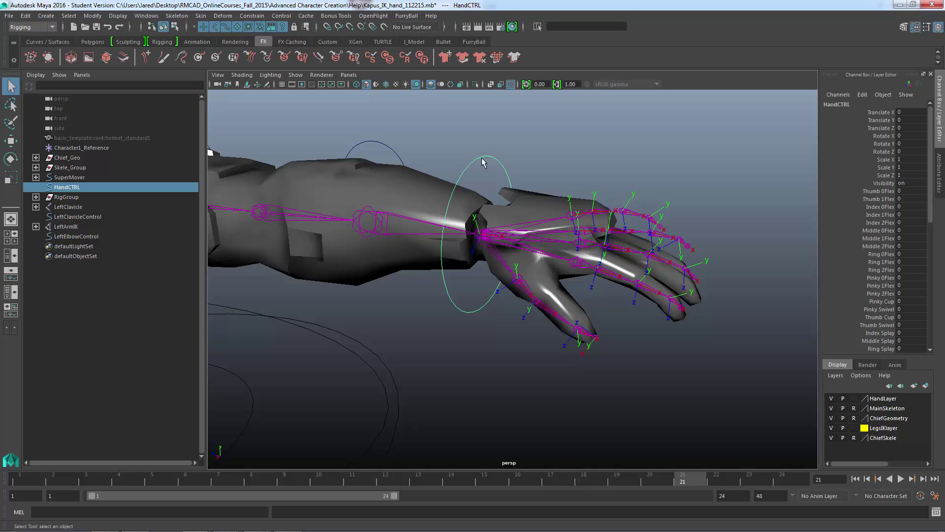
# Step: Locate the LeftHand joint in the hierarchy and delete its orient constraint, LeftHand_orientConstraint1
pyautogui.click(493, 236)
pyautogui.press('f')
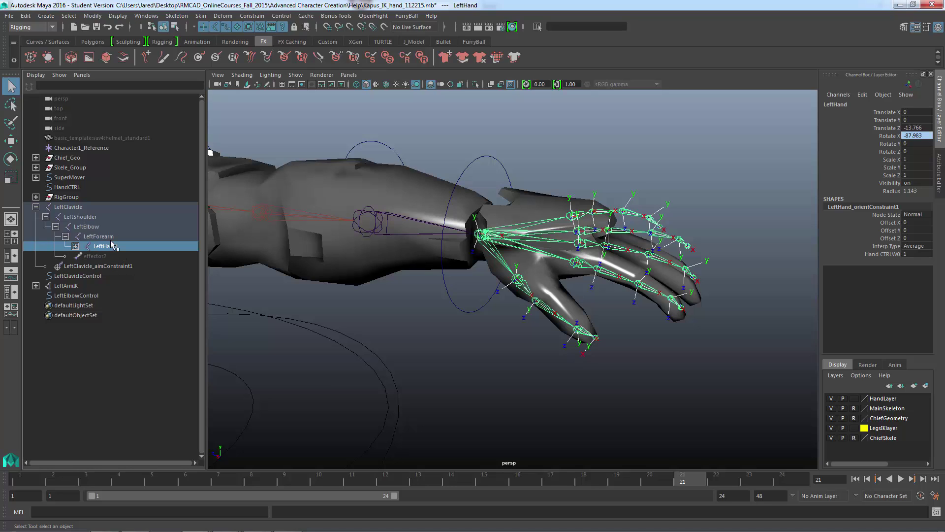
pyautogui.click(75, 246)
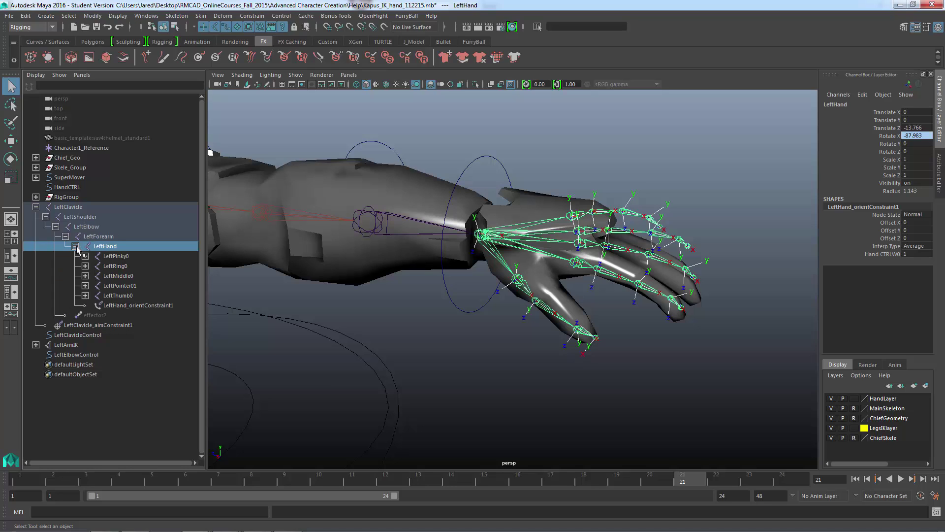
pyautogui.click(112, 306)
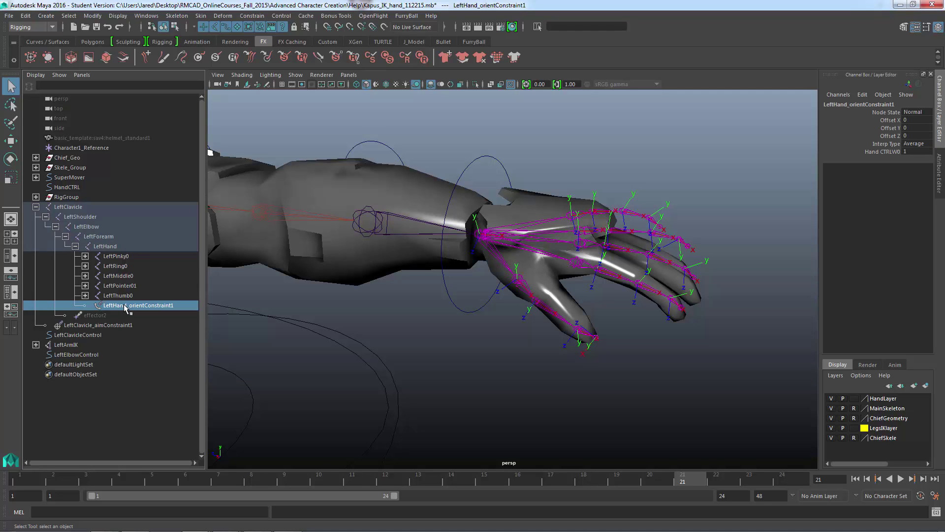
pyautogui.press('Delete')
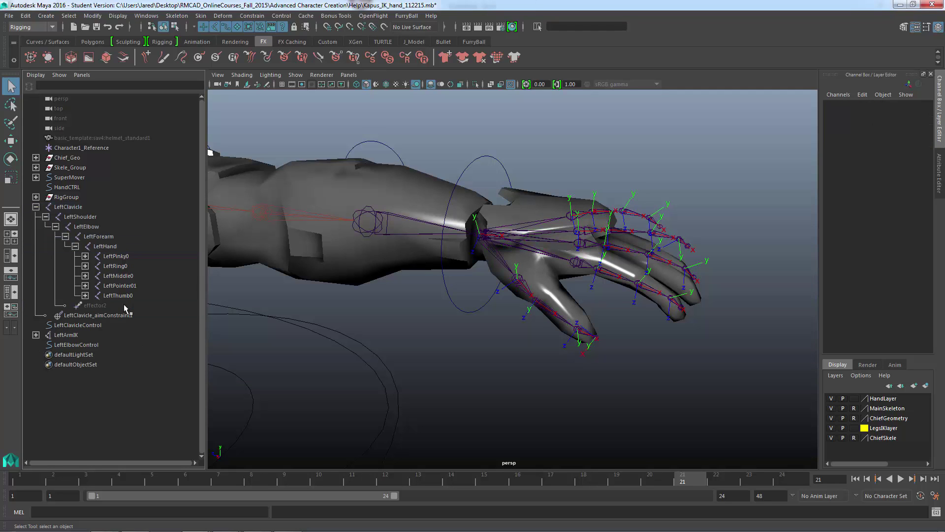
# Step: Delete the point constraint ikHandle1_pointConstraint1 from the LeftArmIK handle
pyautogui.click(494, 241)
pyautogui.moveTo(533, 277)
pyautogui.keyDown('alt'); pyautogui.mouseDown()
pyautogui.moveTo(498, 262)
pyautogui.moveTo(527, 273)
pyautogui.mouseUp(); pyautogui.keyUp('alt')
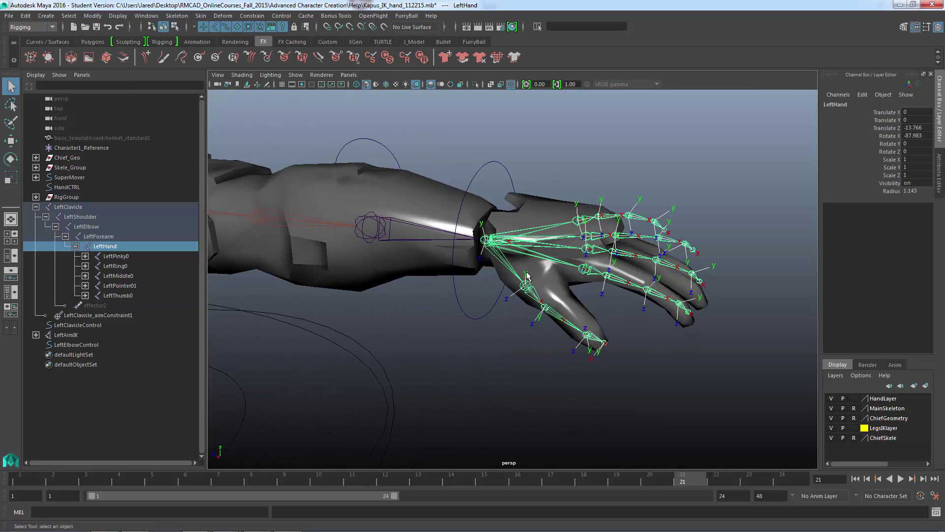
pyautogui.click(500, 178)
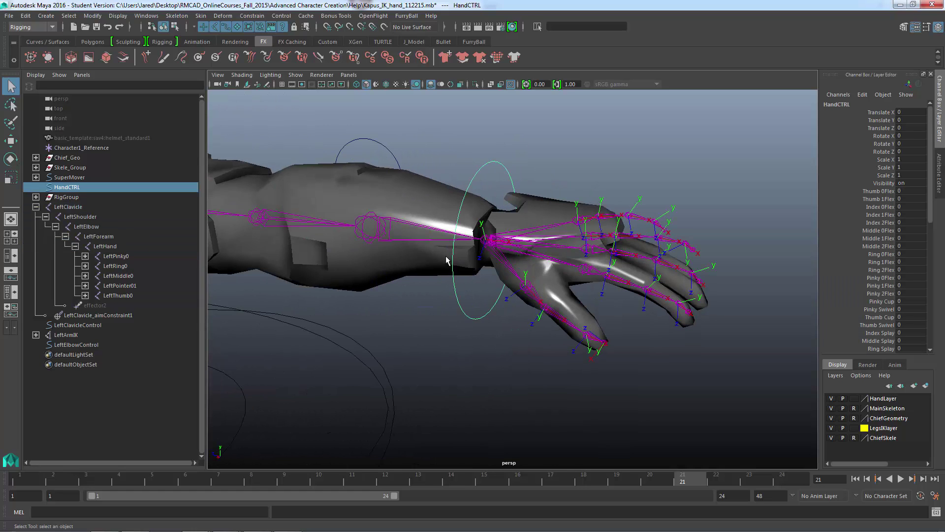
pyautogui.keyDown('alt'); pyautogui.moveTo(446, 261); pyautogui.dragTo(444, 264); pyautogui.keyUp('alt')
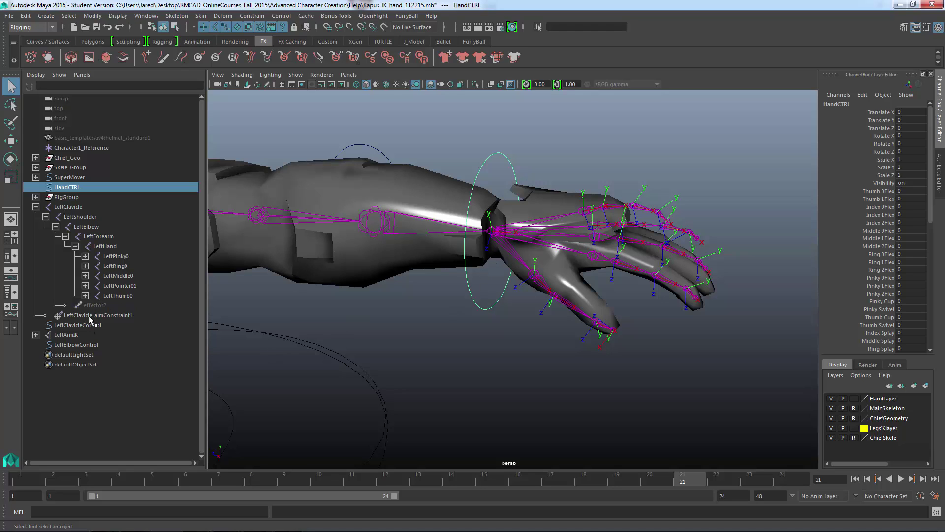
pyautogui.click(66, 335)
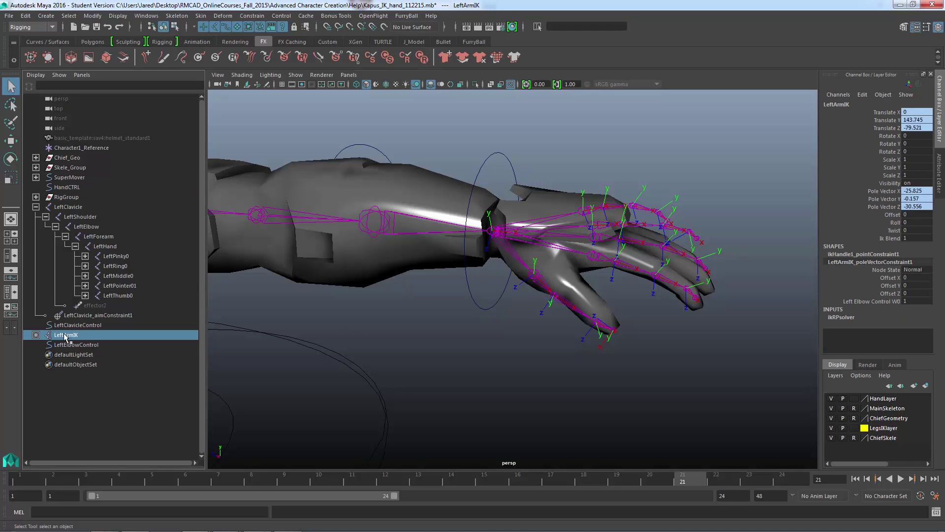
pyautogui.click(36, 335)
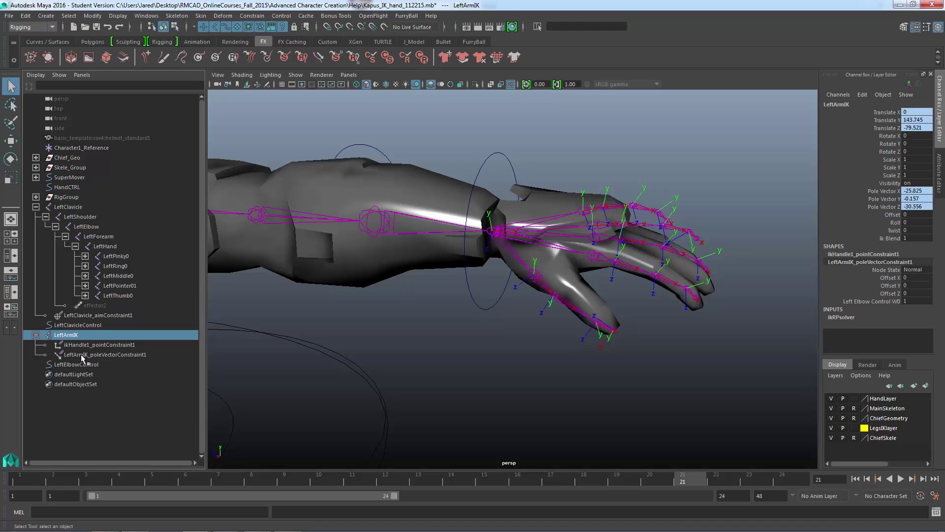
pyautogui.click(99, 344)
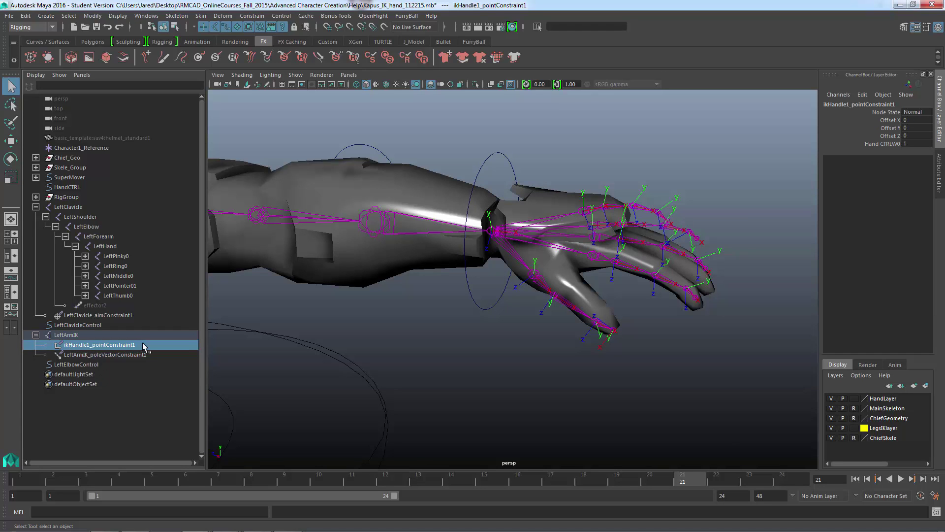
pyautogui.press('Delete')
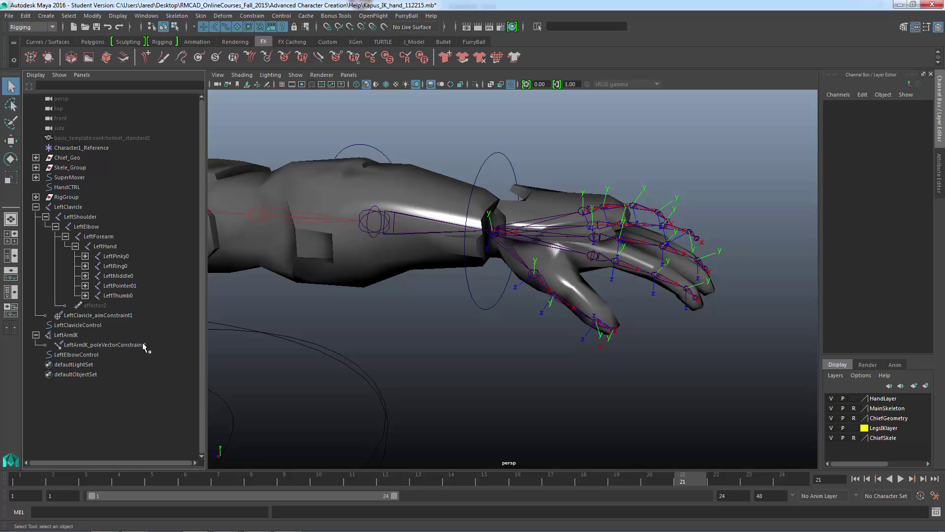
# Step: Select the LeftHand joint and examine its orientation and rotation channels from several angles
pyautogui.keyDown('alt'); pyautogui.moveTo(457, 260); pyautogui.dragTo(502, 289); pyautogui.keyUp('alt')
pyautogui.click(507, 169)
pyautogui.click(470, 255)
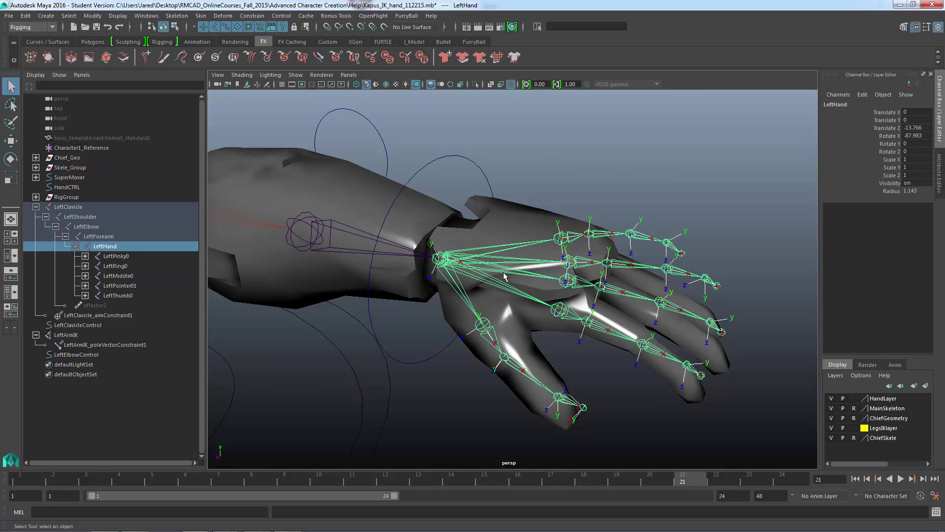
pyautogui.keyDown('alt'); pyautogui.moveTo(428, 285); pyautogui.dragTo(537, 269); pyautogui.keyUp('alt')
pyautogui.keyDown('alt'); pyautogui.moveTo(631, 212); pyautogui.dragTo(585, 249); pyautogui.keyUp('alt')
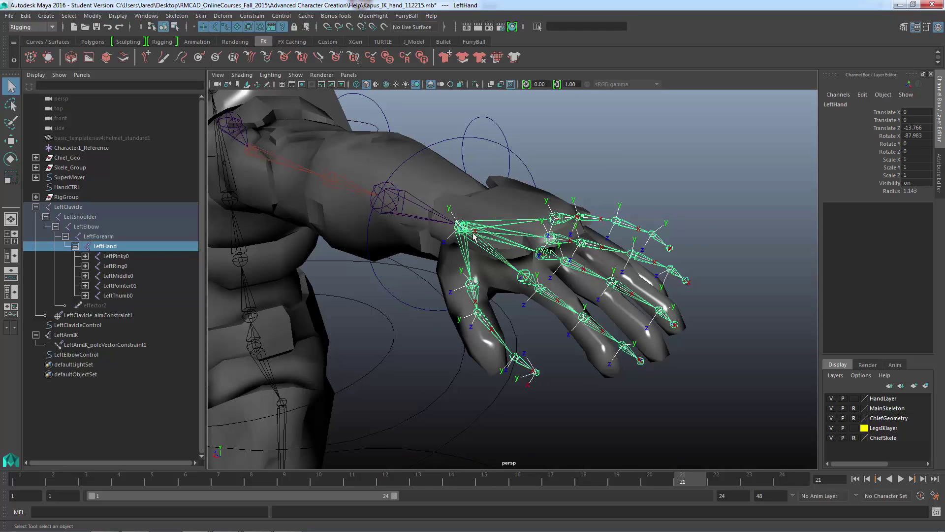
pyautogui.keyDown('alt'); pyautogui.moveTo(506, 254); pyautogui.dragTo(481, 252); pyautogui.keyUp('alt')
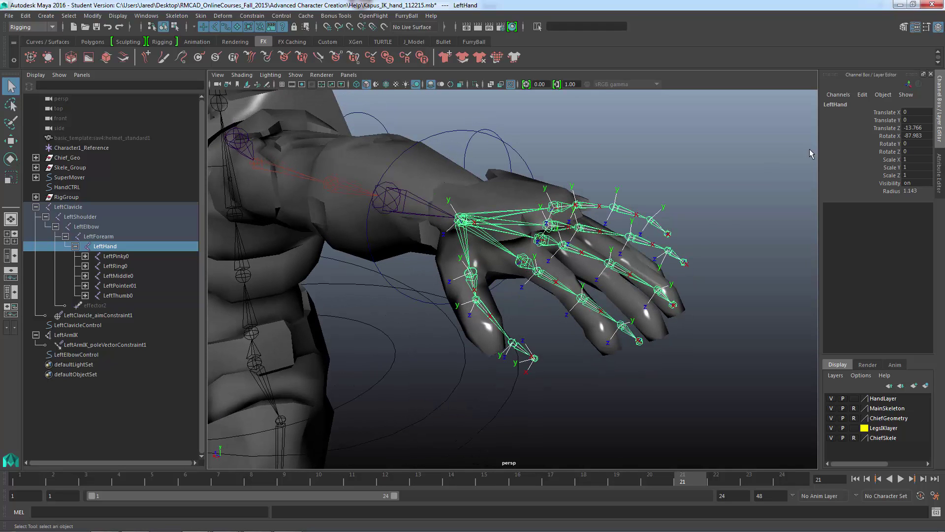
pyautogui.click(93, 16)
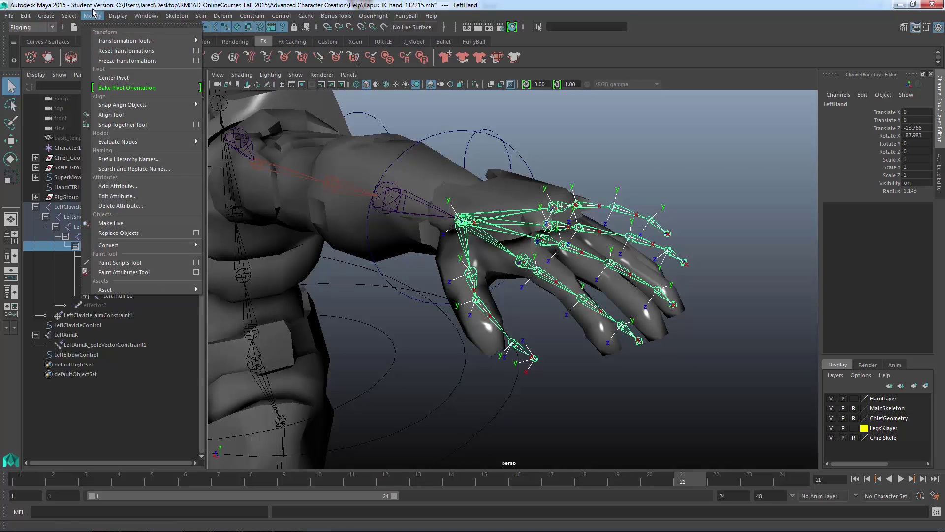
pyautogui.click(92, 15)
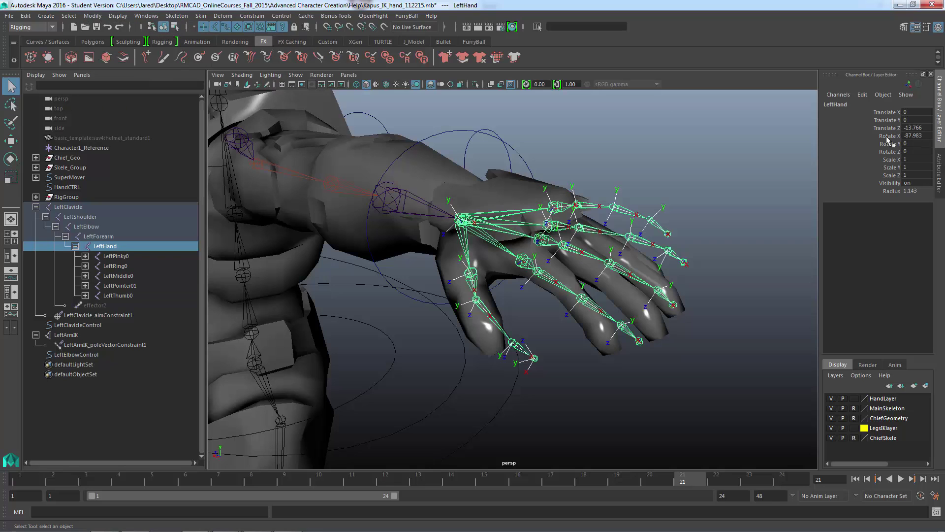
# Step: Select the LeftClavicle joint at the root of the left arm chain and try to freeze its transformations
pyautogui.keyDown('alt'); pyautogui.moveTo(489, 284); pyautogui.dragTo(596, 272, button='middle'); pyautogui.keyUp('alt')
pyautogui.keyDown('alt'); pyautogui.moveTo(595, 272); pyautogui.dragTo(438, 334, button='right'); pyautogui.keyUp('alt')
pyautogui.keyDown('alt'); pyautogui.moveTo(377, 321); pyautogui.dragTo(508, 316, button='right'); pyautogui.keyUp('alt')
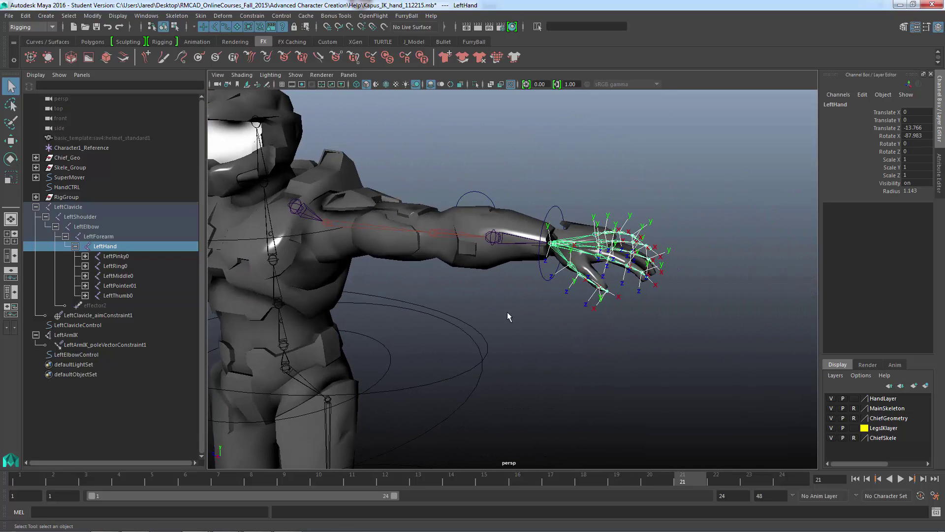
pyautogui.click(297, 210)
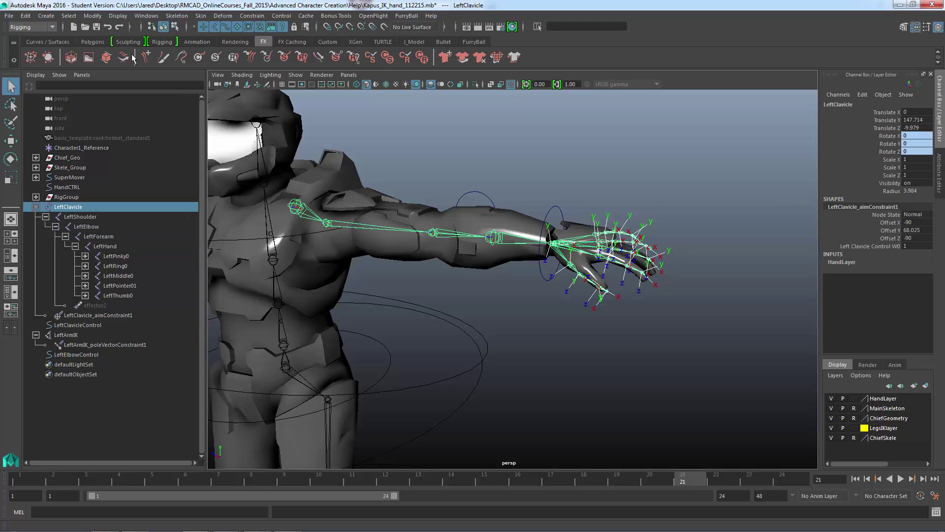
pyautogui.keyDown('alt'); pyautogui.moveTo(271, 337); pyautogui.dragTo(409, 241); pyautogui.keyUp('alt')
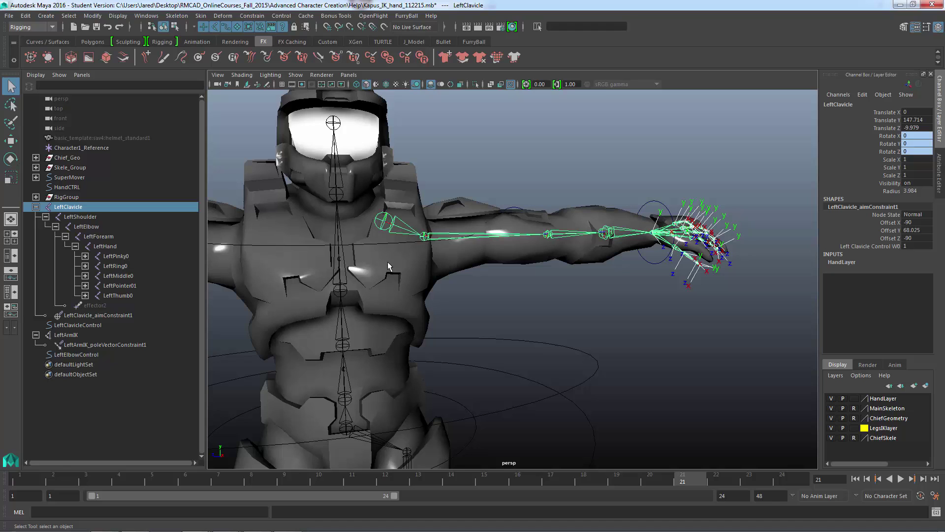
pyautogui.keyDown('alt'); pyautogui.moveTo(388, 263); pyautogui.dragTo(418, 238); pyautogui.keyUp('alt')
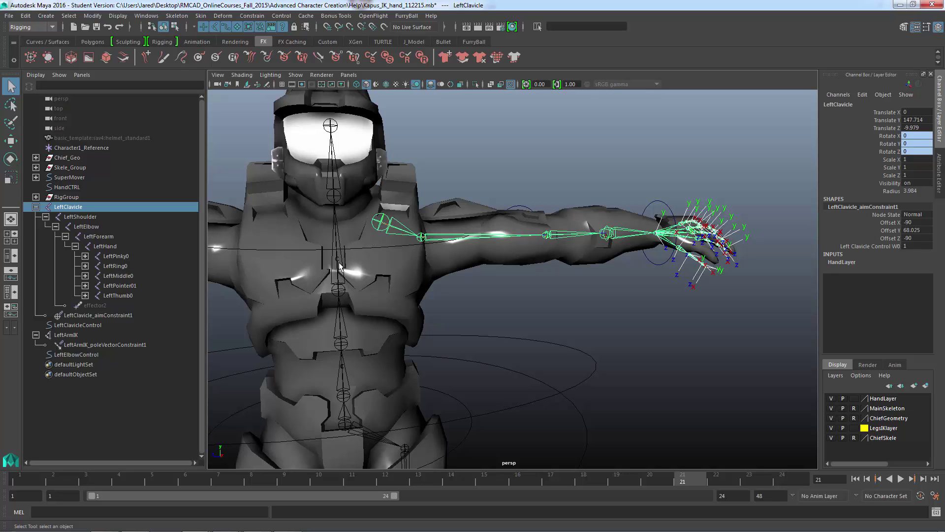
pyautogui.keyDown('alt'); pyautogui.moveTo(517, 308); pyautogui.dragTo(408, 273); pyautogui.keyUp('alt')
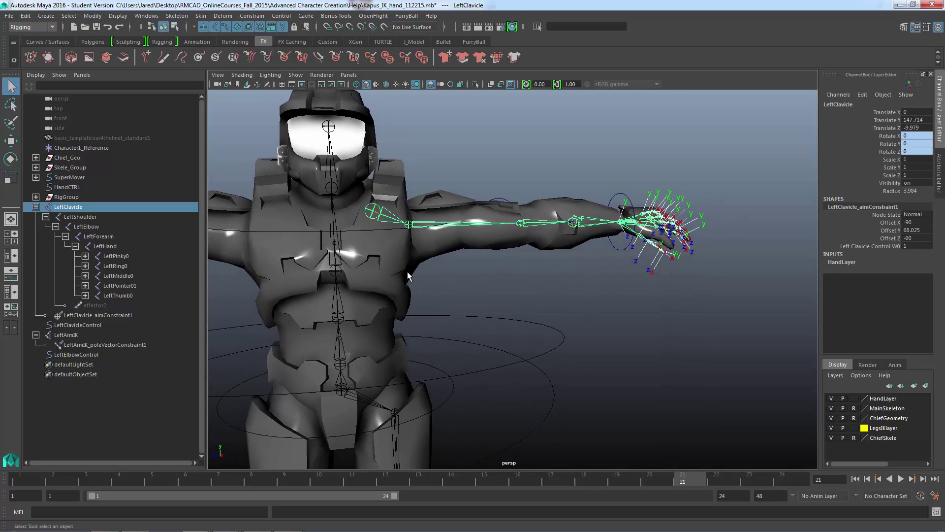
pyautogui.keyDown('alt'); pyautogui.moveTo(387, 344); pyautogui.dragTo(427, 328); pyautogui.keyUp('alt')
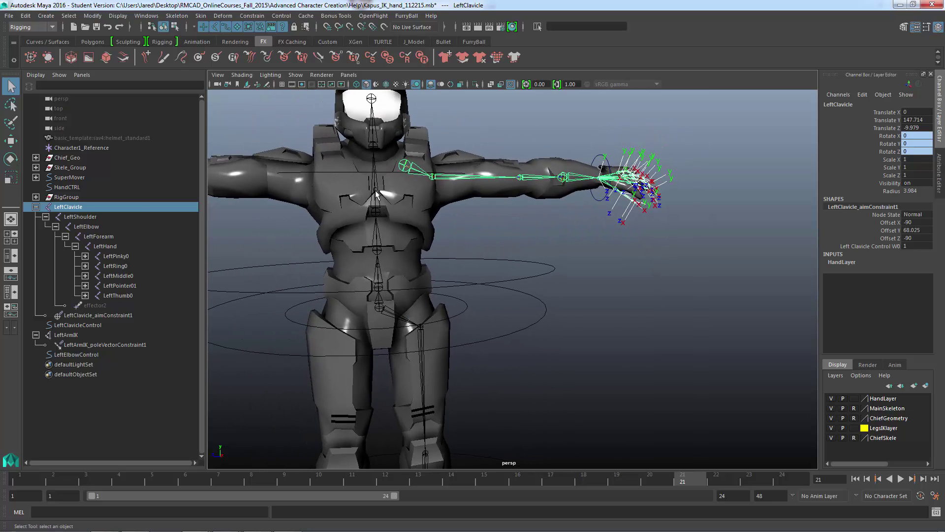
pyautogui.moveTo(376, 235)
pyautogui.keyDown('alt'); pyautogui.mouseDown()
pyautogui.moveTo(362, 263)
pyautogui.moveTo(385, 284)
pyautogui.moveTo(445, 255)
pyautogui.moveTo(415, 285)
pyautogui.moveTo(377, 240)
pyautogui.mouseUp(); pyautogui.keyUp('alt')
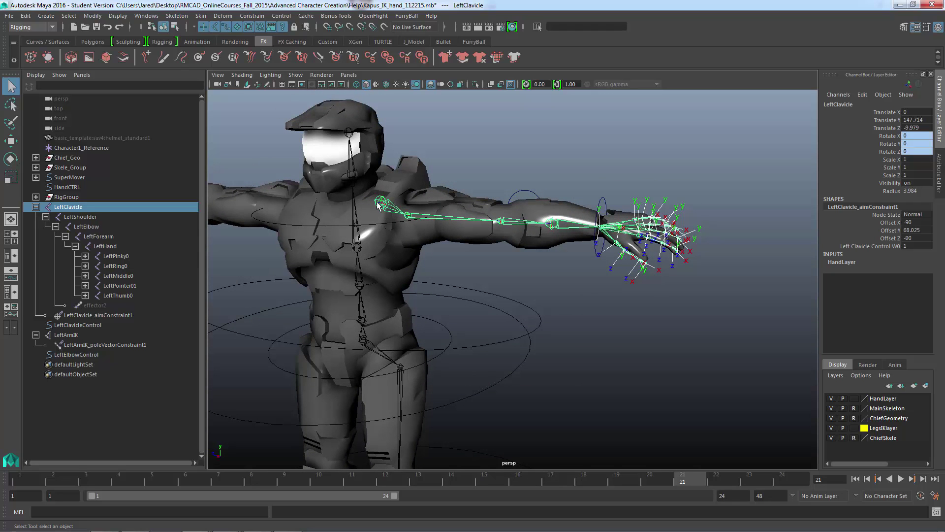
pyautogui.click(92, 15)
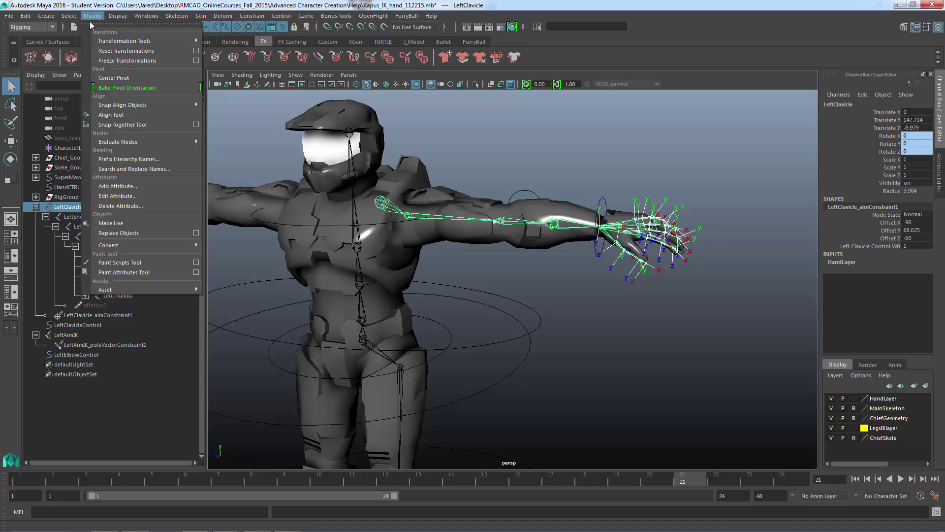
pyautogui.click(118, 61)
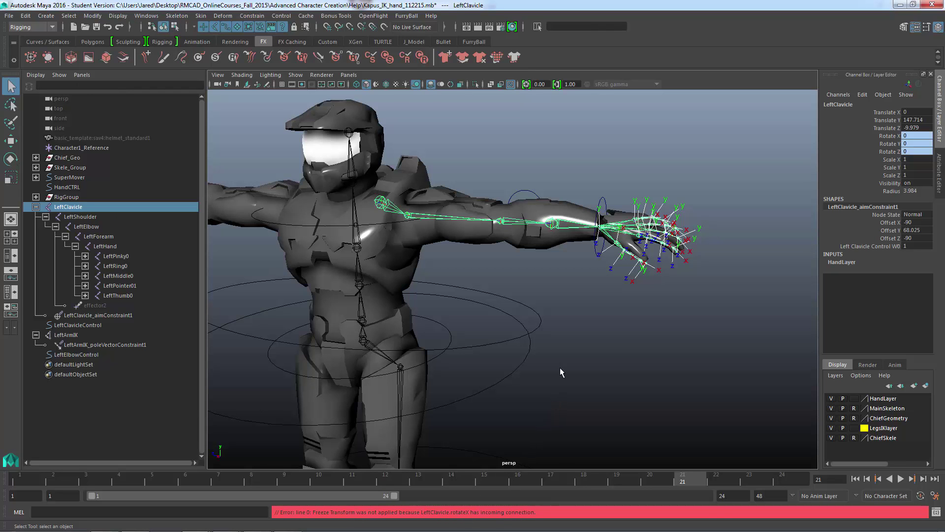
# Step: Select the LeftHand joint and rotate it to about X -117.186, Y 0.611 and Z 1.19 with the Rotate tool
pyautogui.keyDown('alt'); pyautogui.moveTo(559, 367); pyautogui.dragTo(577, 303); pyautogui.keyUp('alt')
pyautogui.moveTo(537, 227)
pyautogui.keyDown('alt'); pyautogui.mouseDown()
pyautogui.moveTo(530, 235)
pyautogui.moveTo(560, 239)
pyautogui.moveTo(526, 237)
pyautogui.mouseUp(); pyautogui.keyUp('alt')
pyautogui.keyDown('alt'); pyautogui.moveTo(473, 290); pyautogui.dragTo(507, 291); pyautogui.keyUp('alt')
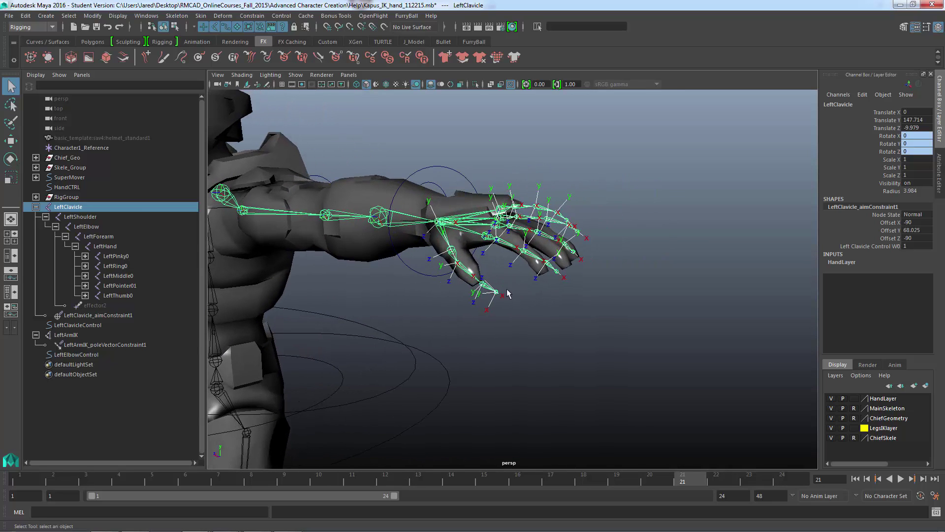
pyautogui.keyDown('alt'); pyautogui.moveTo(428, 263); pyautogui.dragTo(502, 279, button='middle'); pyautogui.keyUp('alt')
pyautogui.keyDown('alt'); pyautogui.moveTo(503, 279); pyautogui.dragTo(570, 233, button='right'); pyautogui.keyUp('alt')
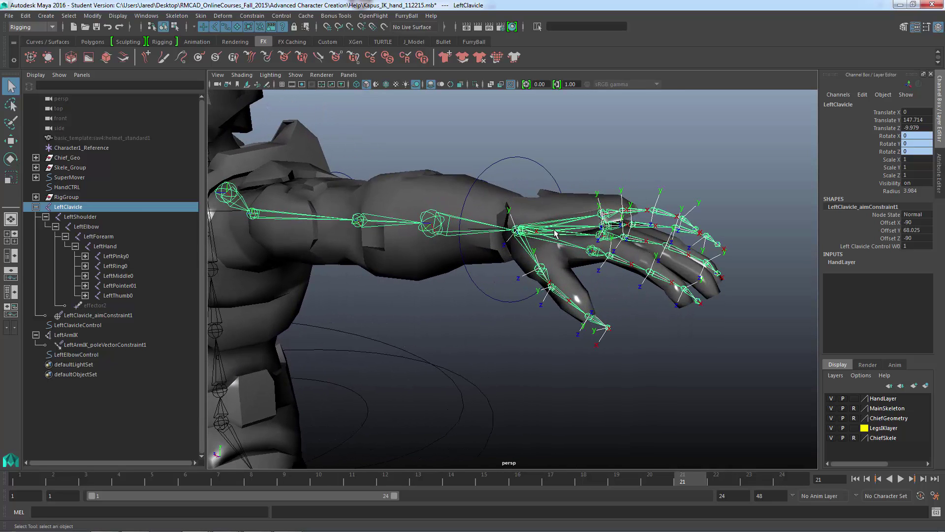
pyautogui.click(556, 233)
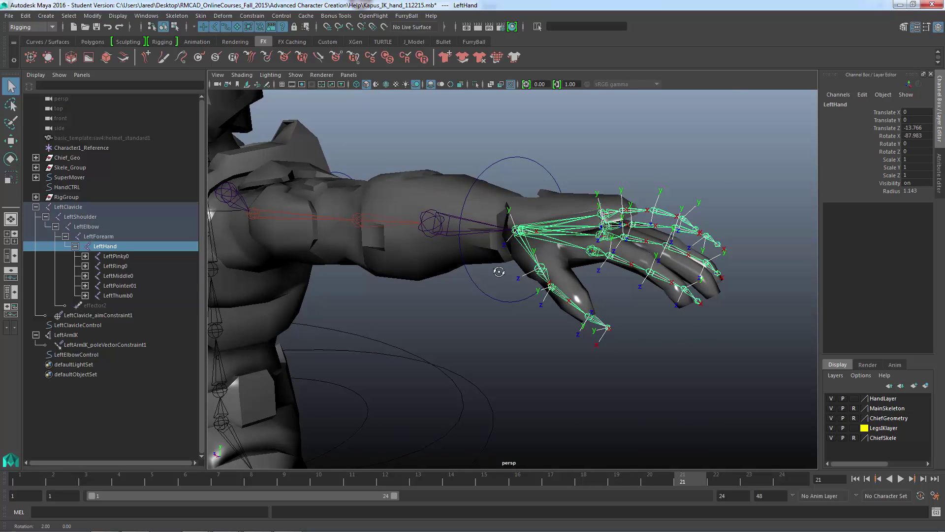
pyautogui.moveTo(498, 268)
pyautogui.keyDown('alt'); pyautogui.mouseDown()
pyautogui.moveTo(473, 269)
pyautogui.moveTo(496, 272)
pyautogui.mouseUp(); pyautogui.keyUp('alt')
pyautogui.press('e')
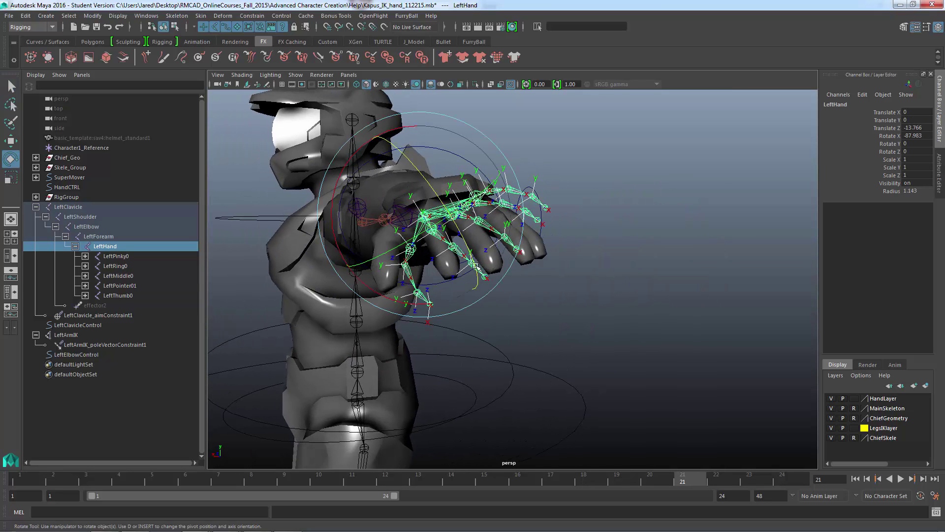
pyautogui.moveTo(331, 216); pyautogui.dragTo(372, 238)
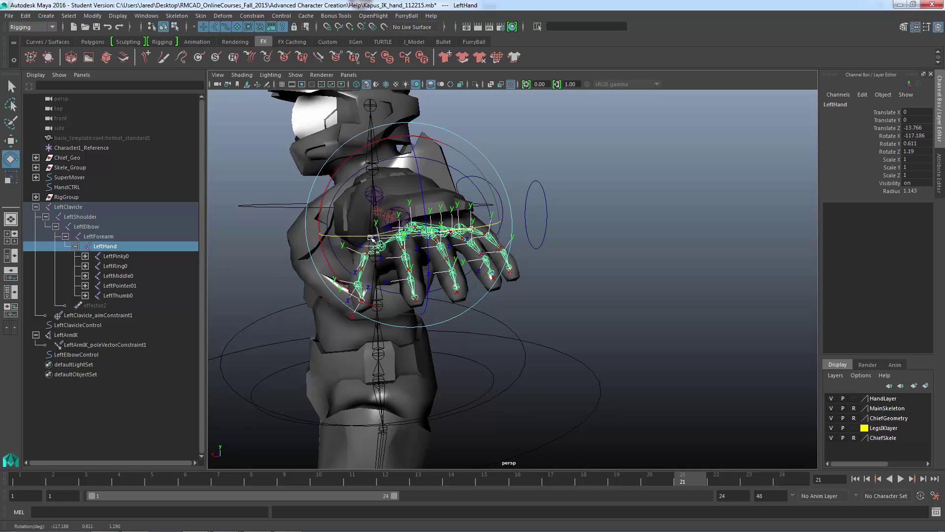
# Step: Try to freeze the transformations of the LeftHand joint
pyautogui.keyDown('alt'); pyautogui.moveTo(642, 296); pyautogui.dragTo(612, 289); pyautogui.keyUp('alt')
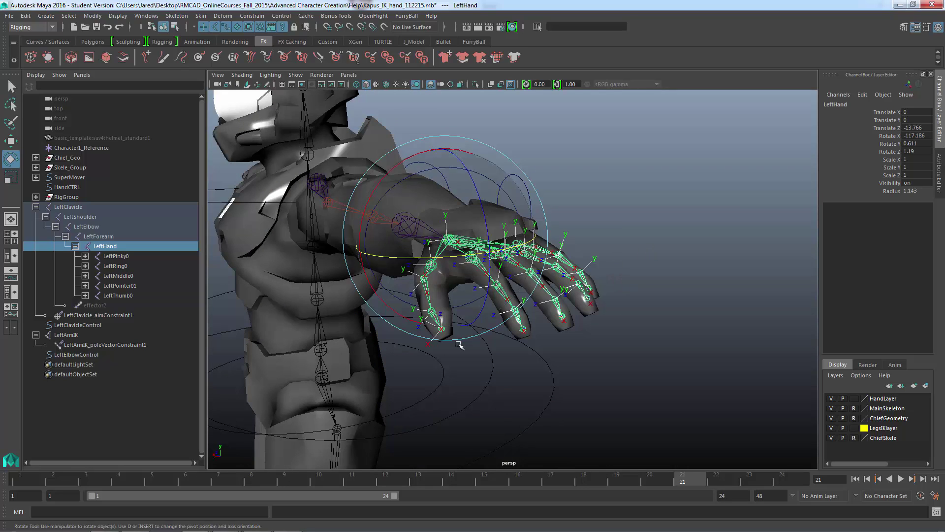
pyautogui.keyDown('alt'); pyautogui.moveTo(491, 318); pyautogui.dragTo(497, 236); pyautogui.keyUp('alt')
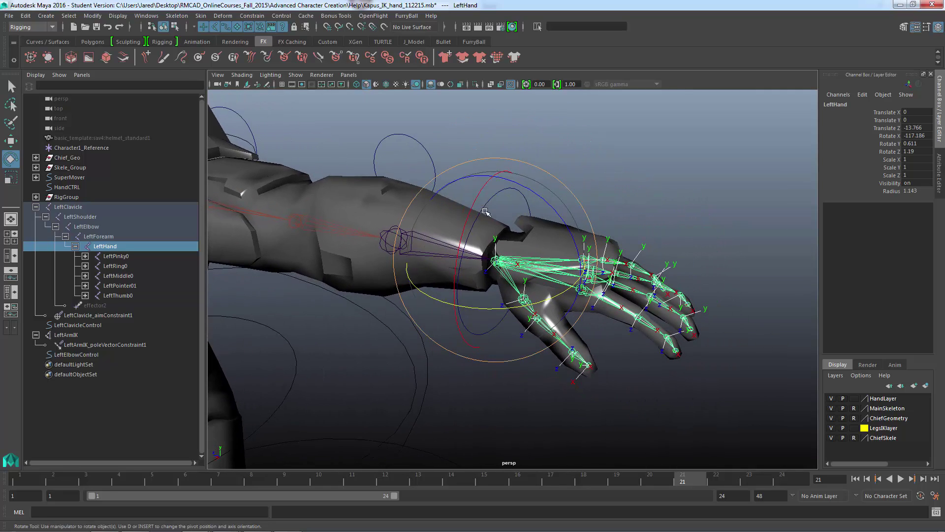
pyautogui.click(92, 16)
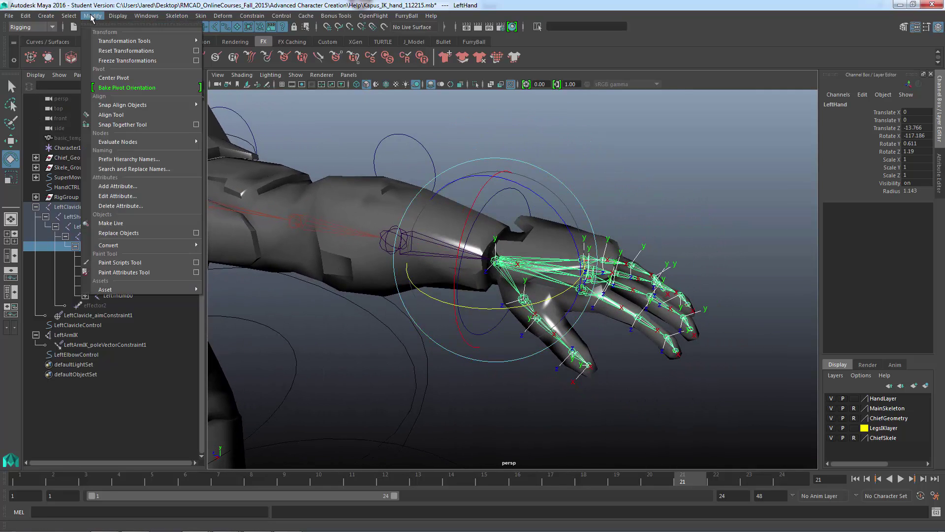
pyautogui.click(115, 61)
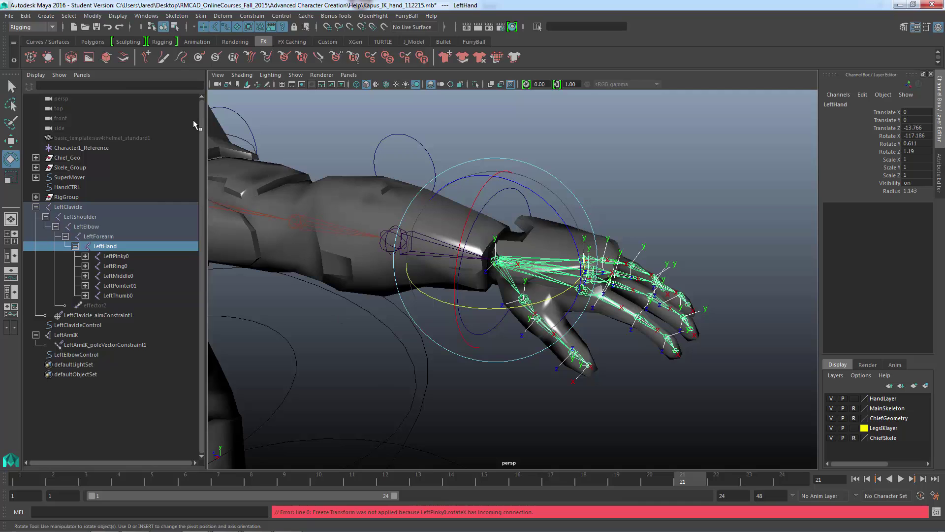
# Step: Examine the Freeze Transformations options for the LeftHand joint and close them without applying anything
pyautogui.click(92, 16)
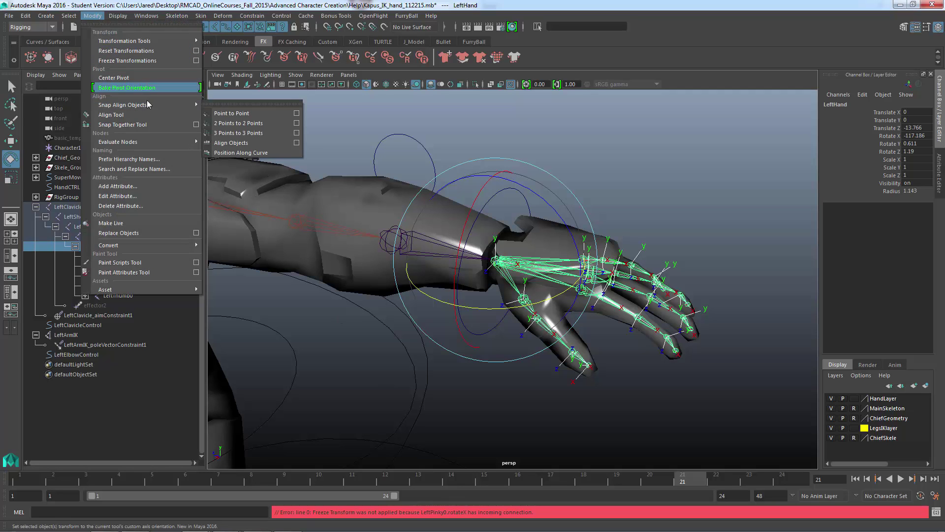
pyautogui.click(196, 60)
pyautogui.moveTo(708, 98); pyautogui.dragTo(653, 51)
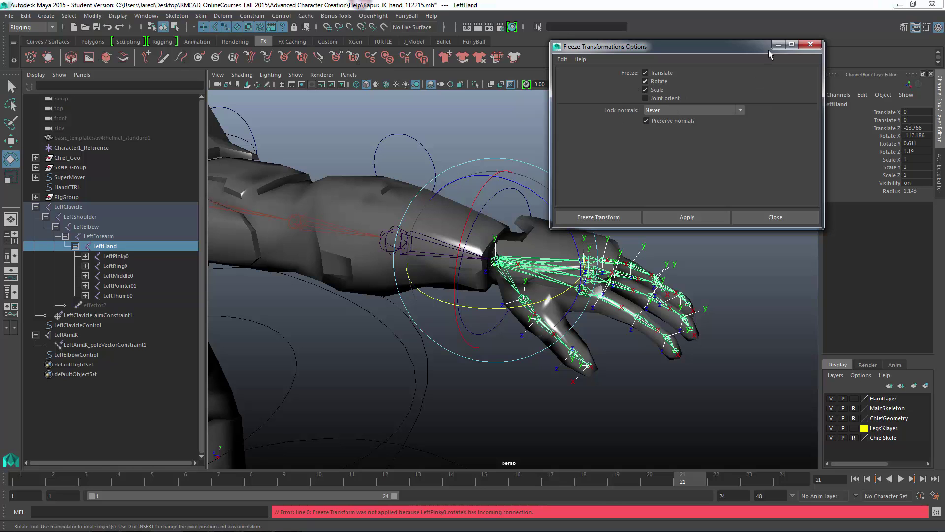
pyautogui.click(811, 46)
# Step: Switch to WordPad with a blank document and place its window over the Maya viewport
pyautogui.keyDown('alt'); pyautogui.moveTo(576, 295); pyautogui.dragTo(523, 294); pyautogui.keyUp('alt')
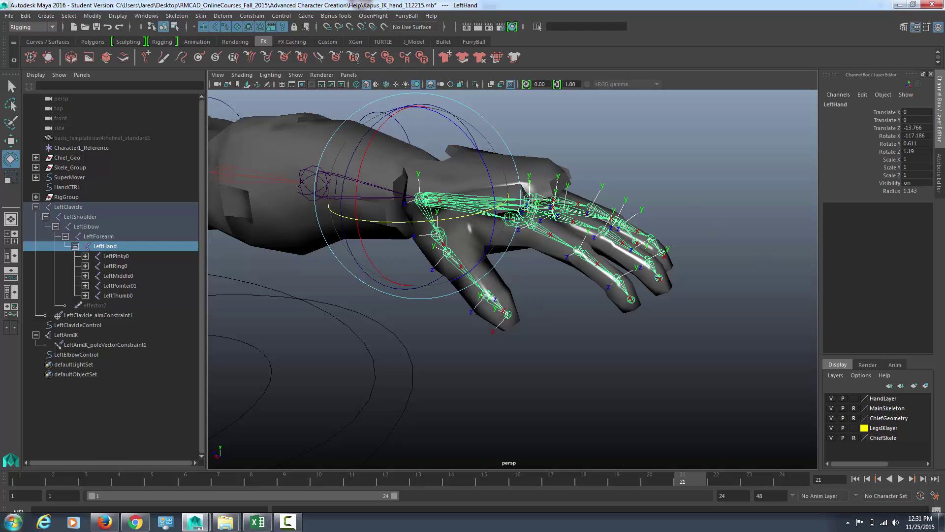
pyautogui.click(14, 521)
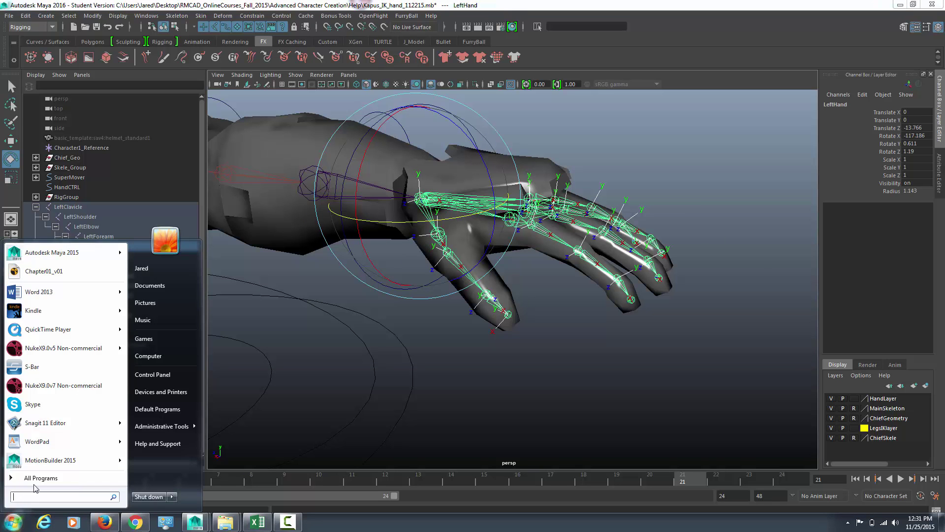
pyautogui.click(39, 441)
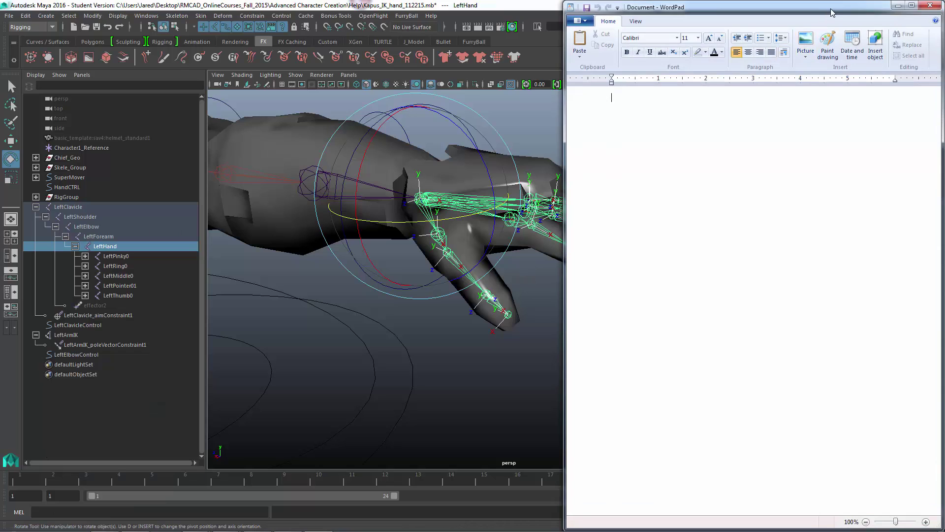
pyautogui.moveTo(812, 6); pyautogui.dragTo(595, 45)
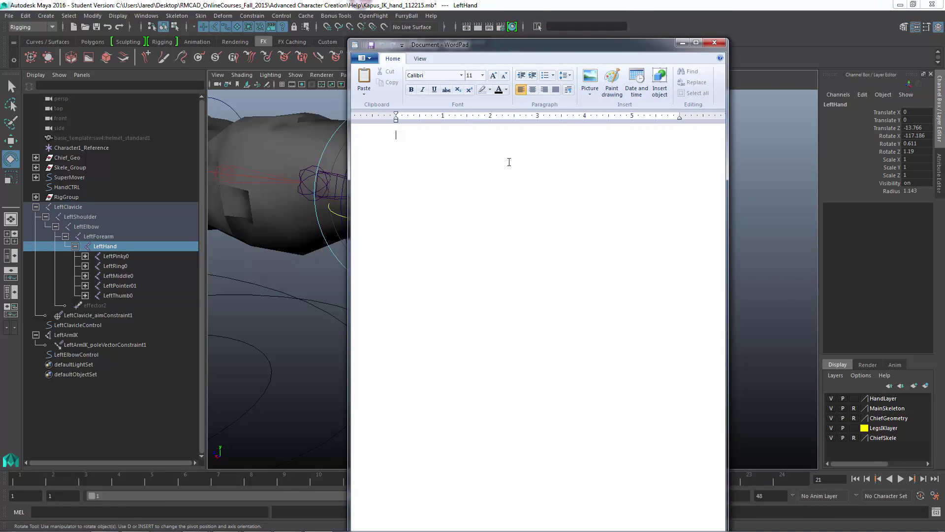
# Step: Record the LeftHand joint's Rotate X value in the WordPad document as "RX -117.186" and start a new line
pyautogui.write('R x')
pyautogui.moveTo(916, 137); pyautogui.dragTo(879, 128)
pyautogui.hotkey('ctrl', 'c')
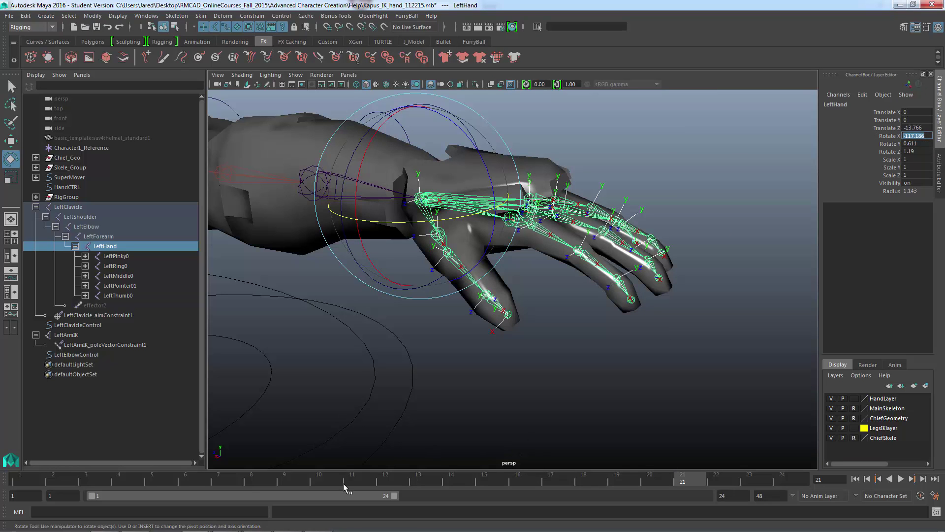
pyautogui.moveTo(344, 531)
pyautogui.click(311, 523)
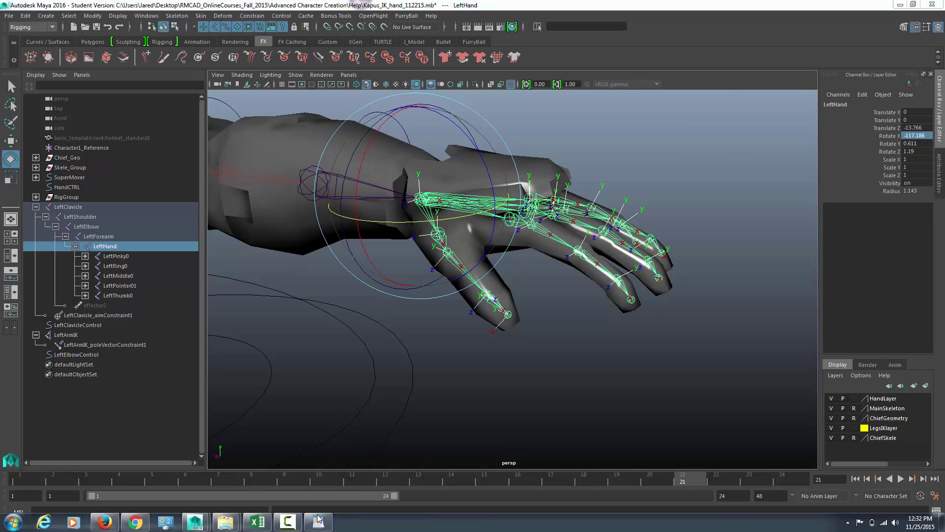
pyautogui.hotkey('ctrl', 'v')
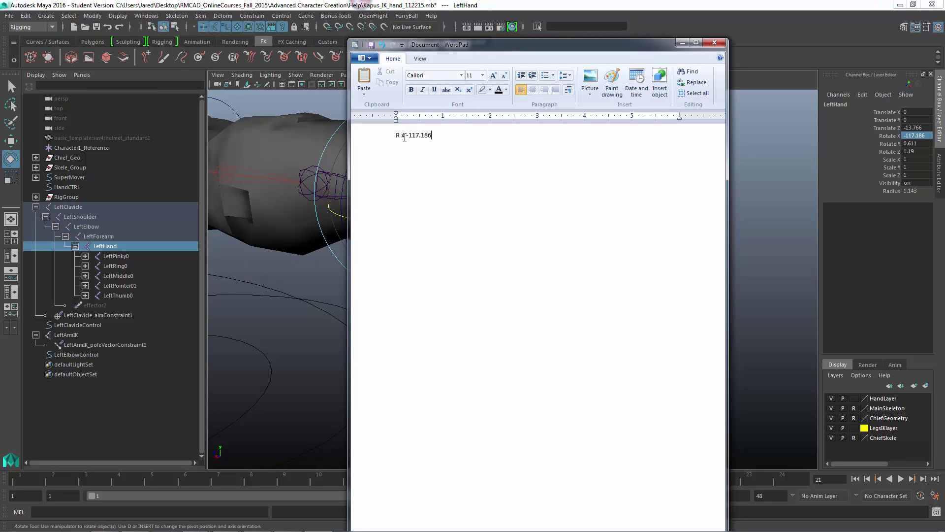
pyautogui.press('BackSpace')
pyautogui.press('Delete')
pyautogui.write('X')
pyautogui.press('Return')
# Step: Add the LeftHand joint's remaining rotations to the note as "RY 0.611" and "RZ 1.19", and minimize WordPad
pyautogui.doubleClick(917, 143)
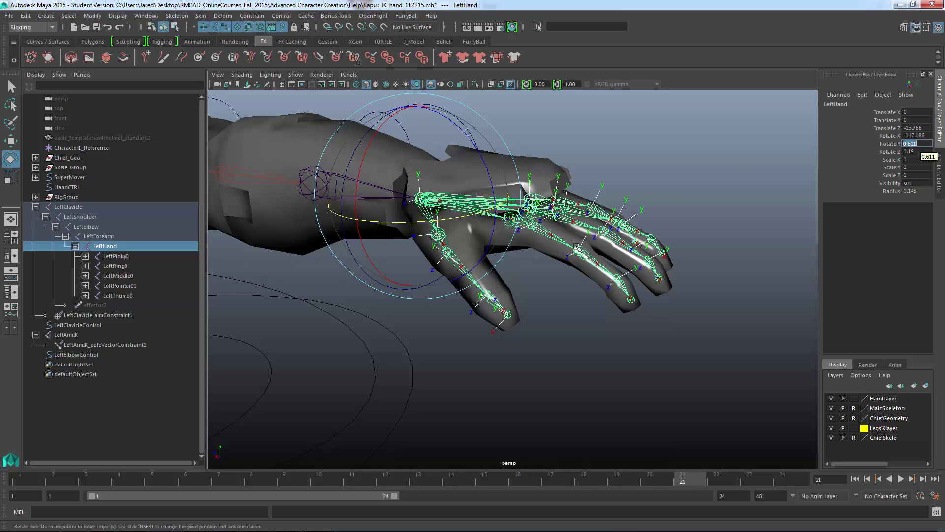
pyautogui.hotkey('alt', 'Tab')
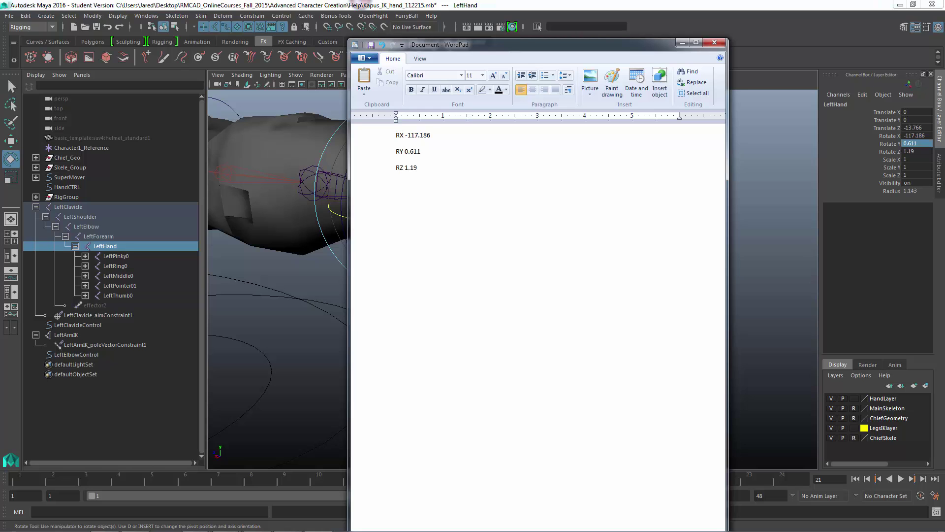
pyautogui.click(683, 43)
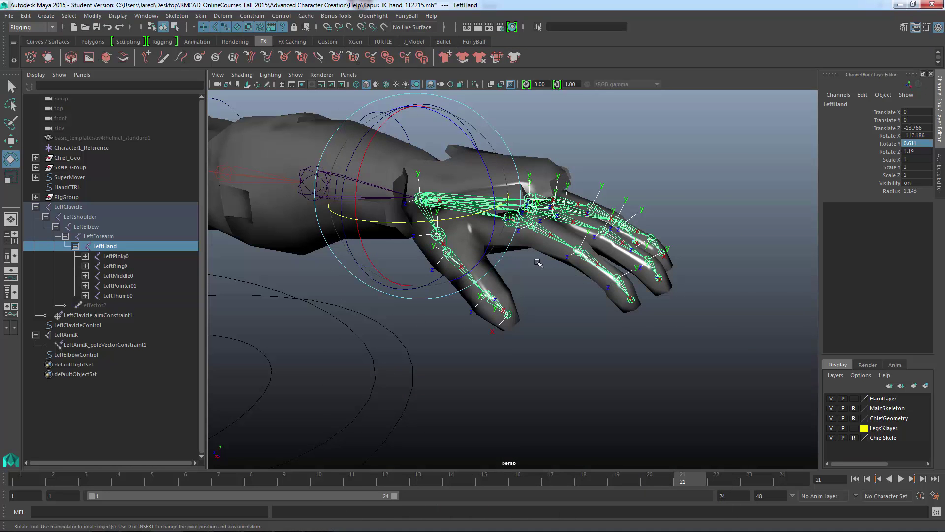
# Step: Examine the LeftHand joint and its finger joints at the wrist from several angles
pyautogui.keyDown('alt'); pyautogui.moveTo(551, 255); pyautogui.dragTo(553, 267); pyautogui.keyUp('alt')
pyautogui.keyDown('alt'); pyautogui.moveTo(560, 276); pyautogui.dragTo(515, 235, button='middle'); pyautogui.keyUp('alt')
pyautogui.keyDown('alt'); pyautogui.moveTo(515, 234); pyautogui.dragTo(503, 269, button='right'); pyautogui.keyUp('alt')
pyautogui.keyDown('alt'); pyautogui.moveTo(502, 269); pyautogui.dragTo(559, 255, button='middle'); pyautogui.keyUp('alt')
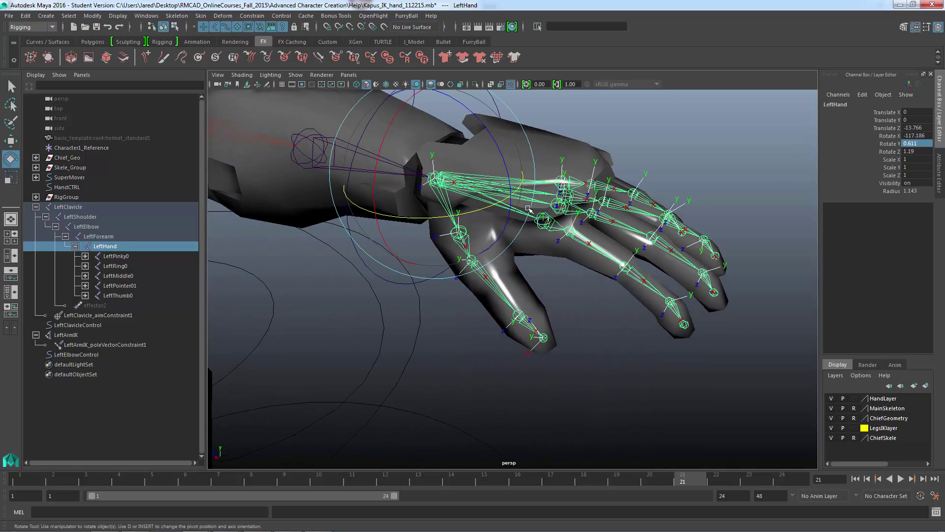
pyautogui.keyDown('alt'); pyautogui.moveTo(527, 206); pyautogui.dragTo(555, 213); pyautogui.keyUp('alt')
pyautogui.keyDown('alt'); pyautogui.moveTo(648, 163); pyautogui.dragTo(576, 187); pyautogui.keyUp('alt')
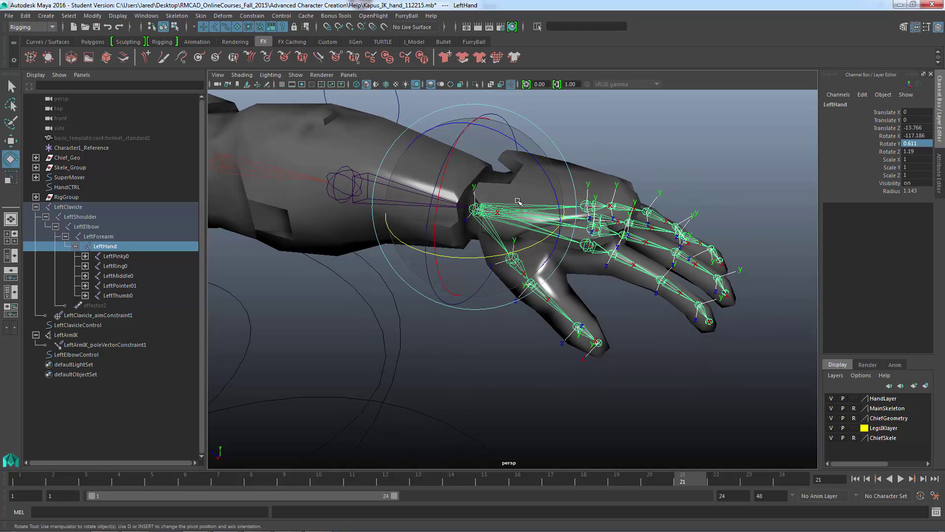
pyautogui.press('q')
pyautogui.keyDown('alt'); pyautogui.moveTo(485, 210); pyautogui.dragTo(482, 189, button='middle'); pyautogui.keyUp('alt')
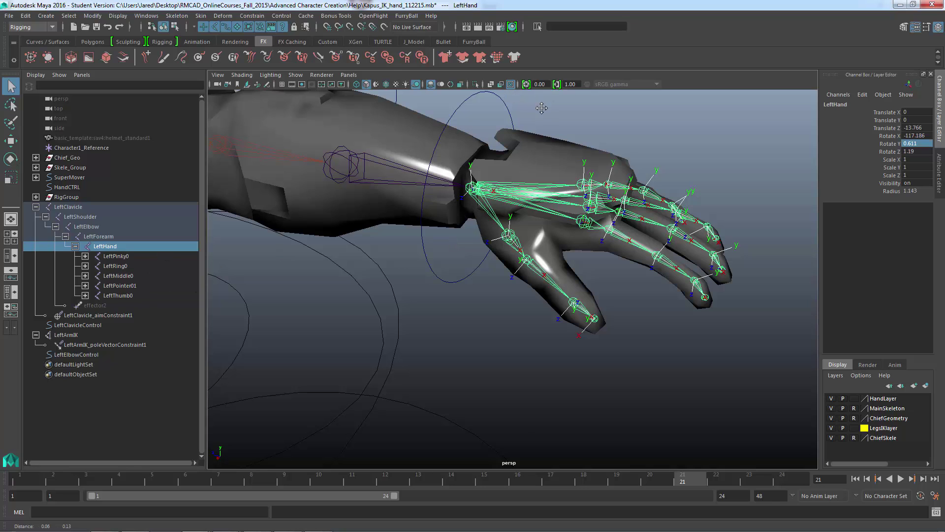
pyautogui.keyDown('alt'); pyautogui.moveTo(538, 166); pyautogui.dragTo(537, 170, button='middle'); pyautogui.keyUp('alt')
pyautogui.keyDown('alt'); pyautogui.moveTo(505, 211); pyautogui.dragTo(507, 245, button='middle'); pyautogui.keyUp('alt')
pyautogui.keyDown('alt'); pyautogui.moveTo(507, 245); pyautogui.dragTo(559, 254, button='right'); pyautogui.keyUp('alt')
pyautogui.keyDown('alt'); pyautogui.moveTo(416, 197); pyautogui.dragTo(514, 239, button='middle'); pyautogui.keyUp('alt')
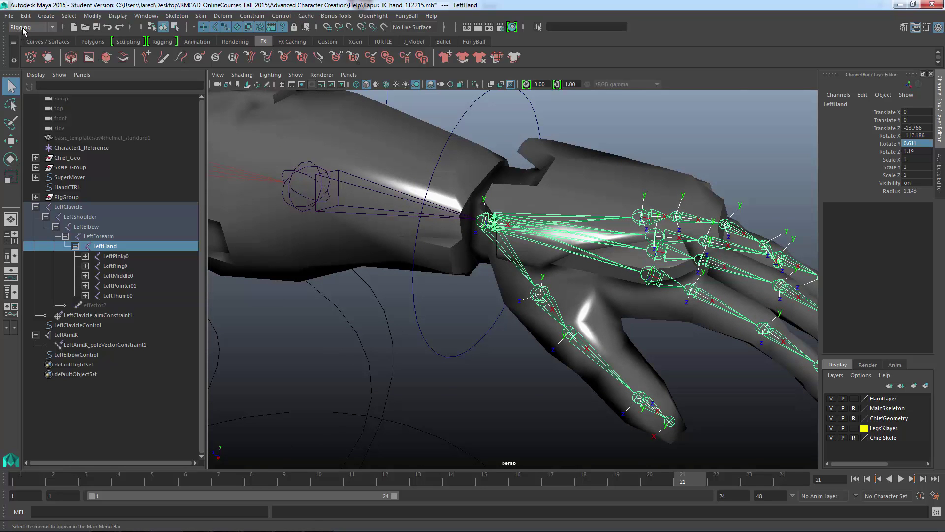
# Step: Float the Skeleton commands in their own window beside the hand and disconnect the LeftHand joint from LeftForearm
pyautogui.click(187, 18)
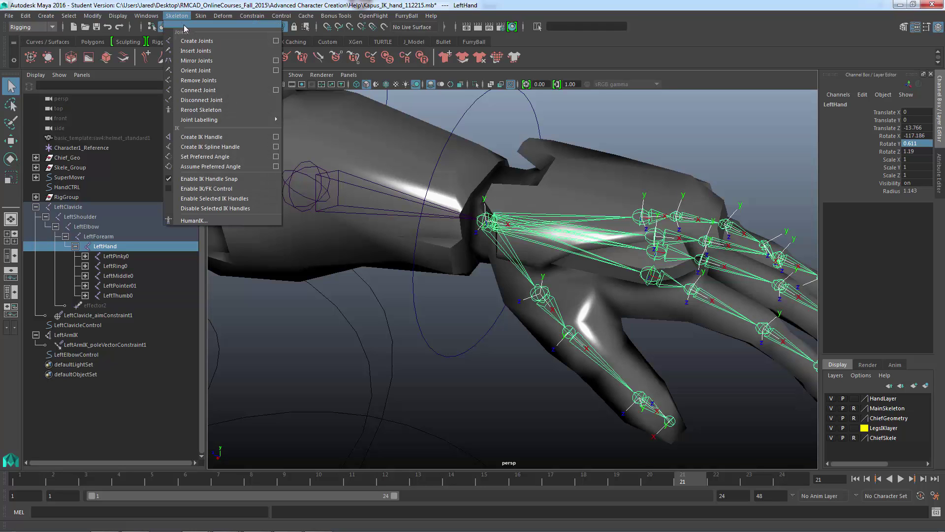
pyautogui.click(185, 24)
pyautogui.moveTo(196, 19); pyautogui.dragTo(727, 82)
pyautogui.keyDown('alt'); pyautogui.moveTo(490, 206); pyautogui.dragTo(436, 236); pyautogui.keyUp('alt')
pyautogui.keyDown('alt'); pyautogui.moveTo(436, 237); pyautogui.dragTo(438, 246, button='middle'); pyautogui.keyUp('alt')
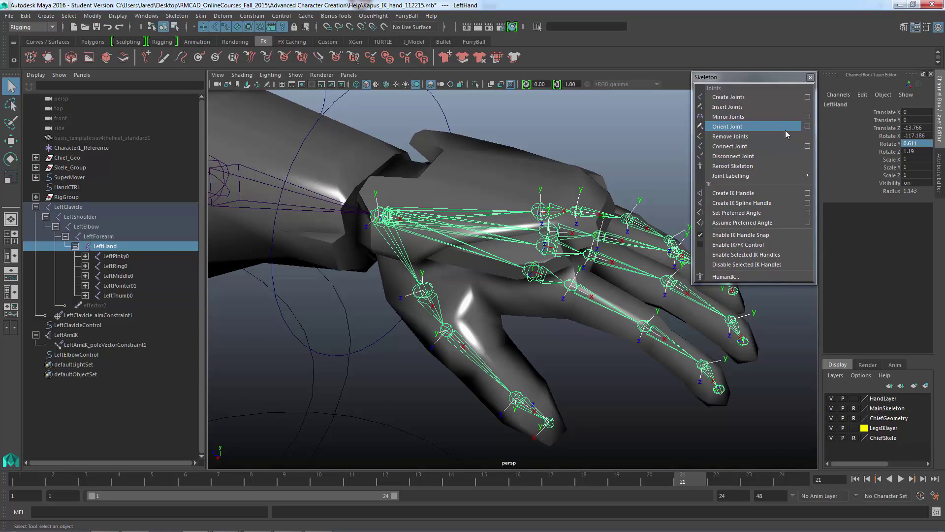
pyautogui.click(724, 156)
pyautogui.click(724, 160)
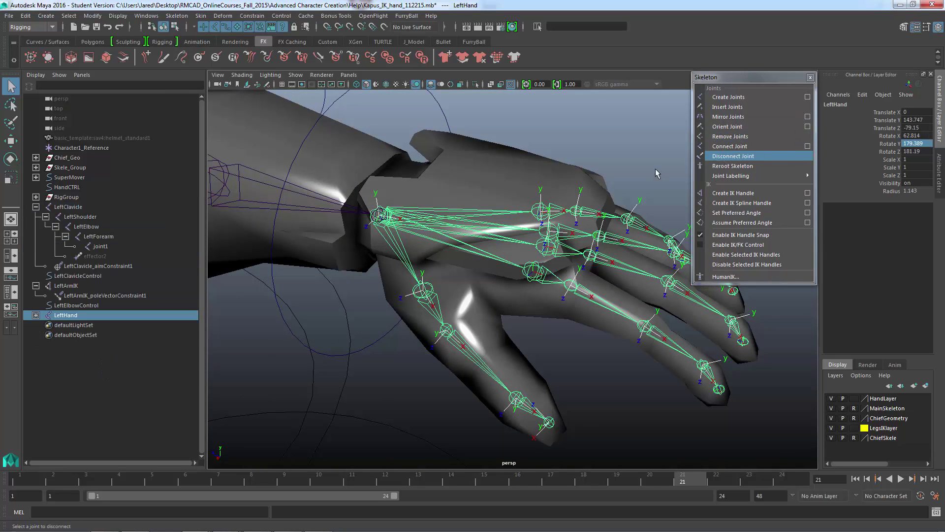
# Step: Delete the leftover joint1 beneath LeftForearm
pyautogui.click(359, 210)
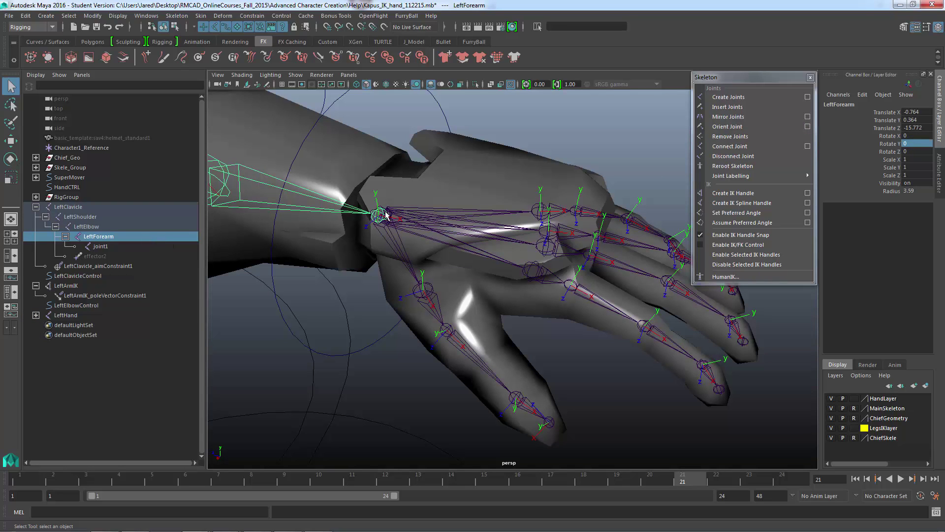
pyautogui.press('Down')
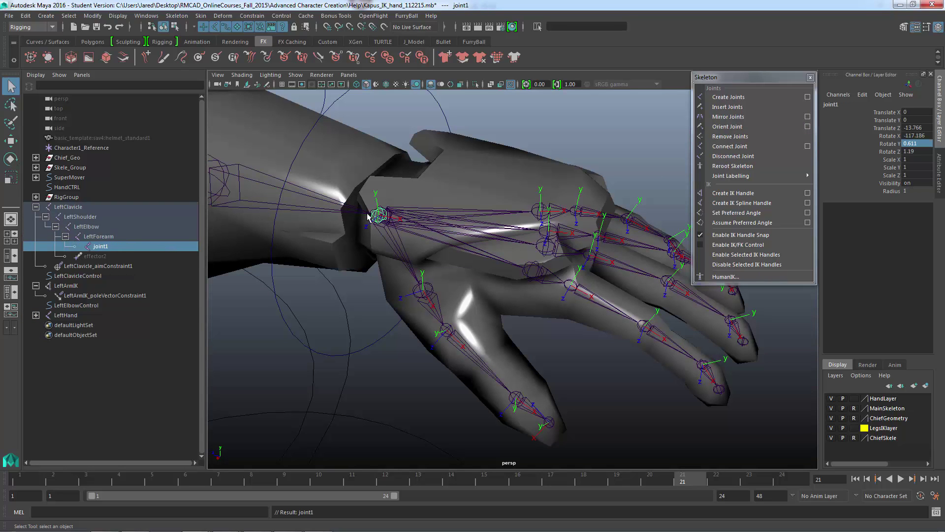
pyautogui.press('Delete')
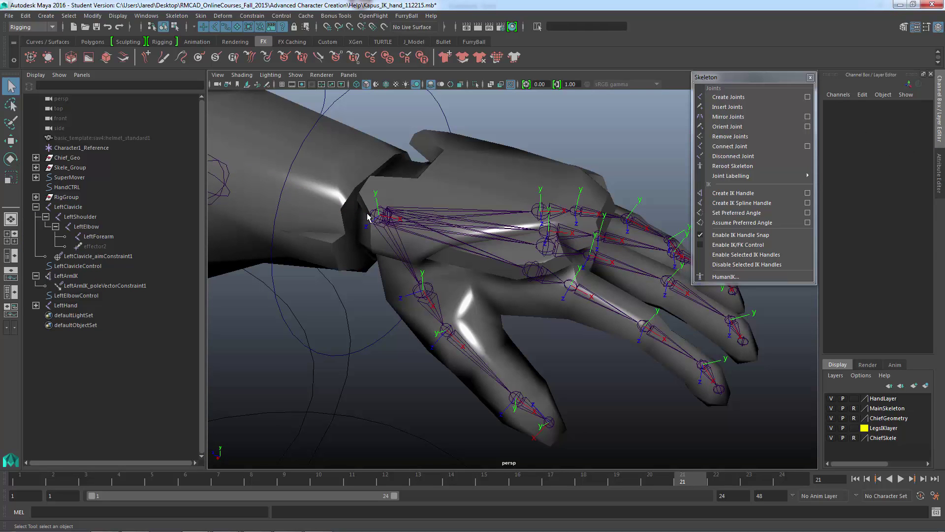
# Step: Disconnect the LeftPinky0 joint from LeftHand with Disconnect Joint
pyautogui.click(372, 214)
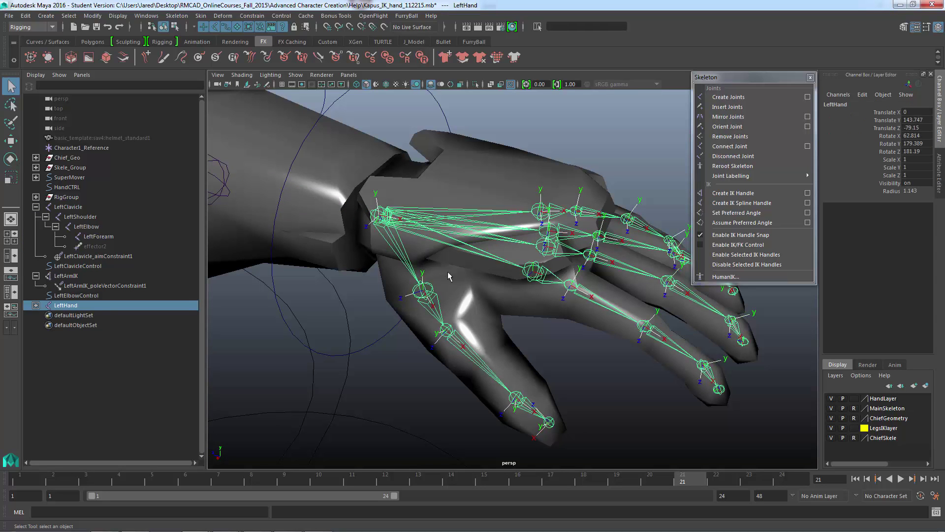
pyautogui.keyDown('alt'); pyautogui.moveTo(447, 271); pyautogui.dragTo(439, 246); pyautogui.keyUp('alt')
pyautogui.click(520, 201)
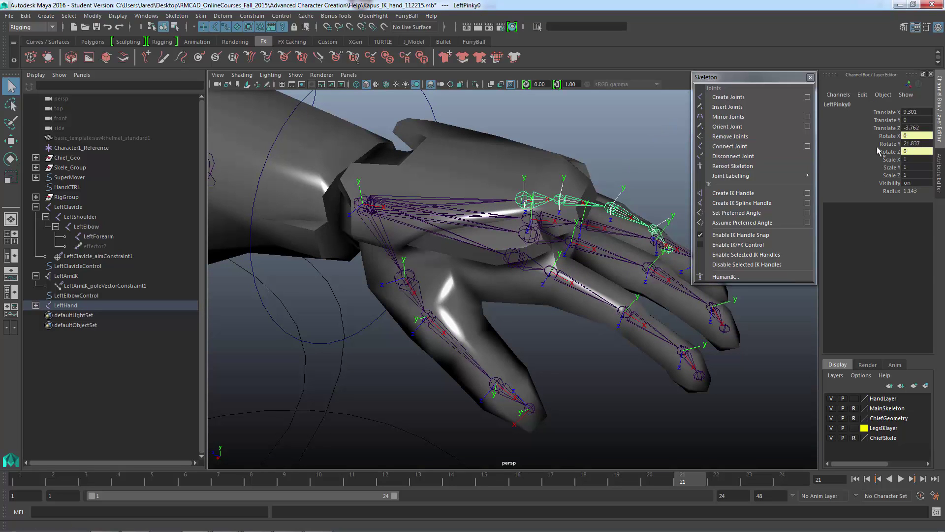
pyautogui.click(910, 143)
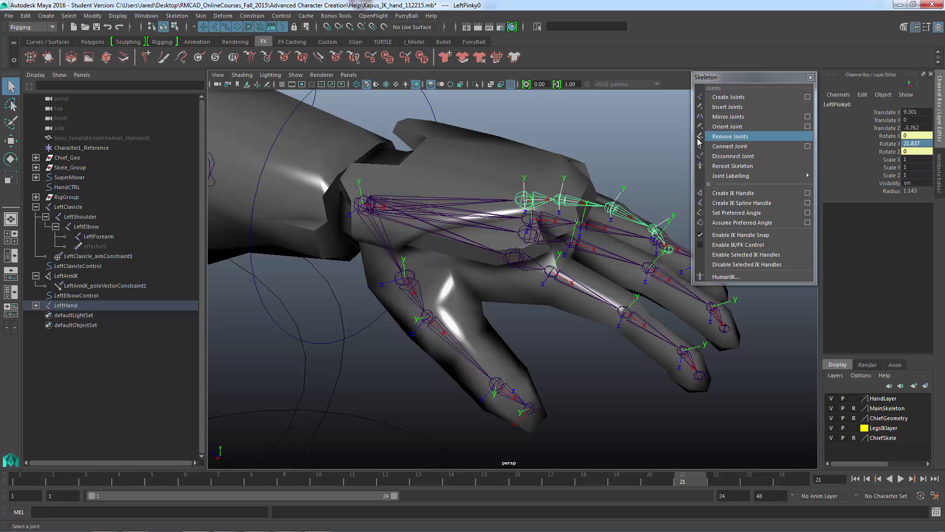
pyautogui.click(729, 157)
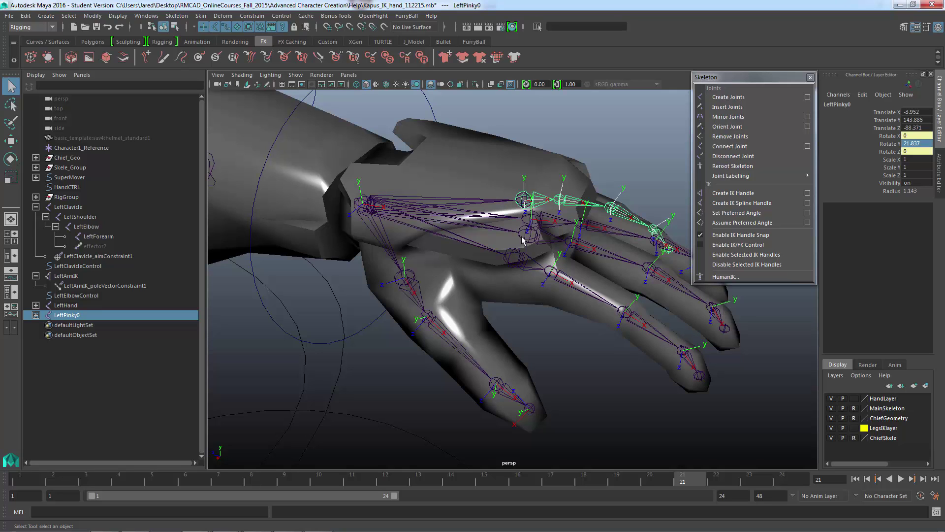
# Step: Disconnect the LeftRing0 joint from LeftHand with Disconnect Joint
pyautogui.keyDown('alt'); pyautogui.moveTo(529, 230); pyautogui.dragTo(527, 228); pyautogui.keyUp('alt')
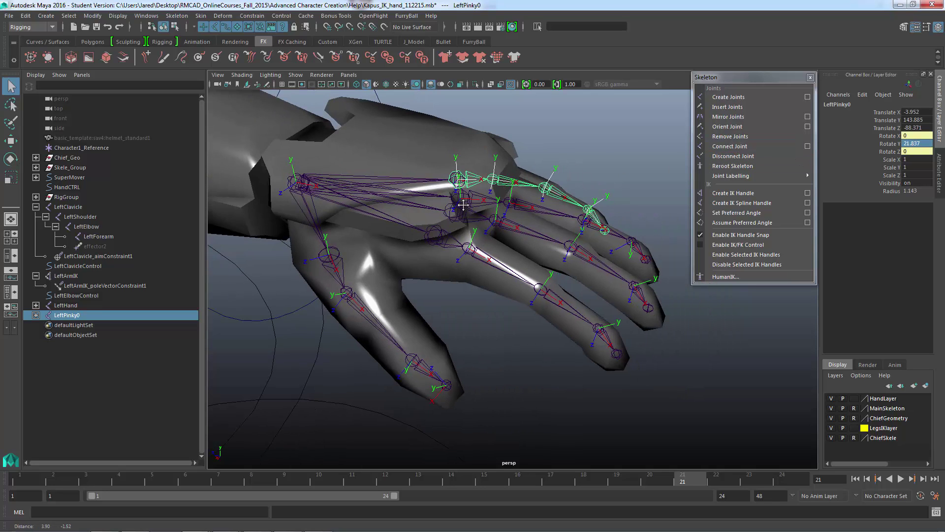
pyautogui.keyDown('alt'); pyautogui.moveTo(549, 226); pyautogui.dragTo(493, 199); pyautogui.keyUp('alt')
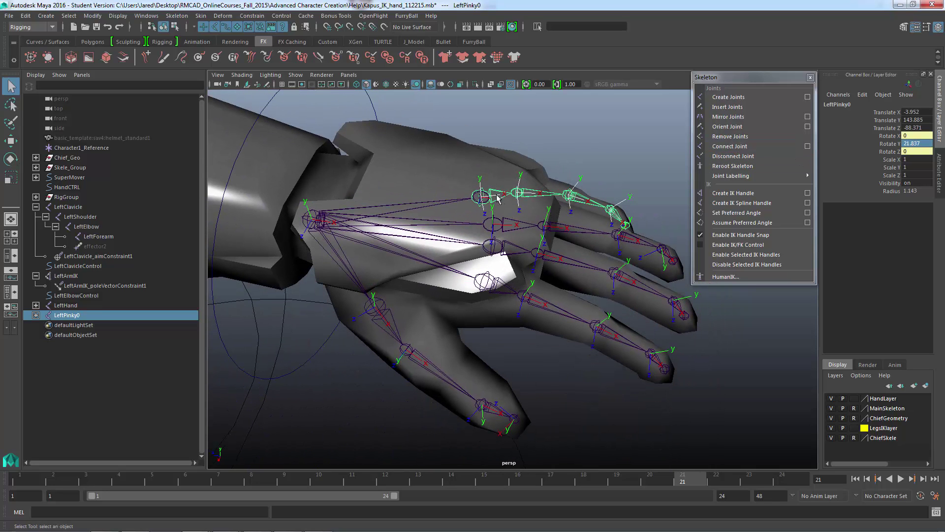
pyautogui.click(486, 228)
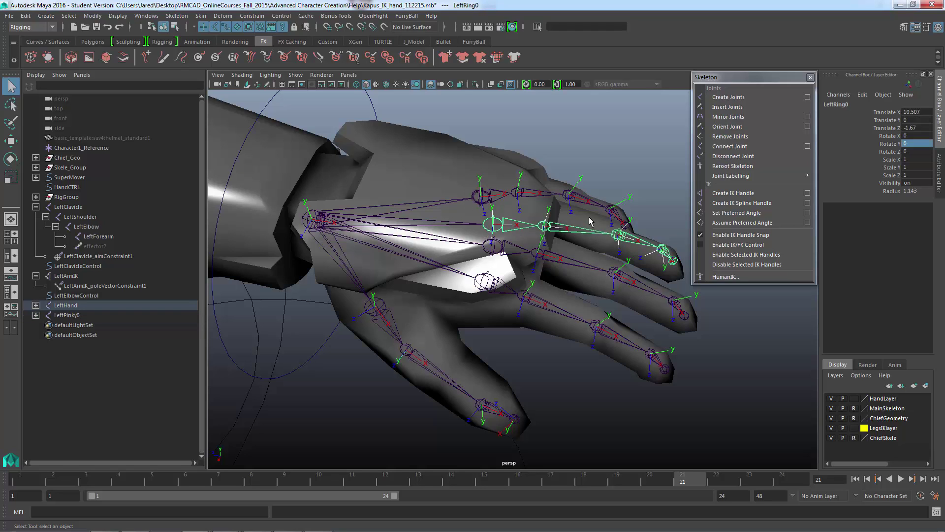
pyautogui.click(725, 157)
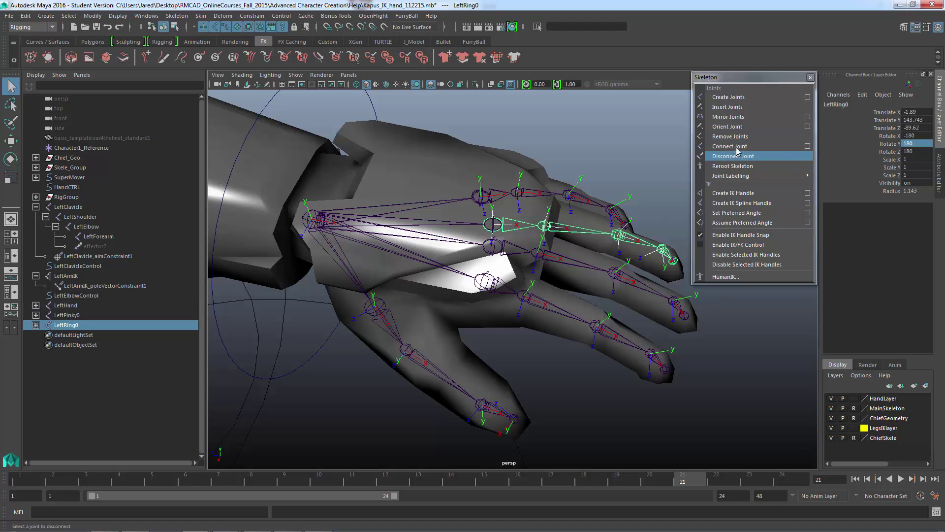
# Step: Disconnect the LeftMiddle0, LeftPointer01 and LeftThumb0 joints from LeftHand
pyautogui.click(492, 248)
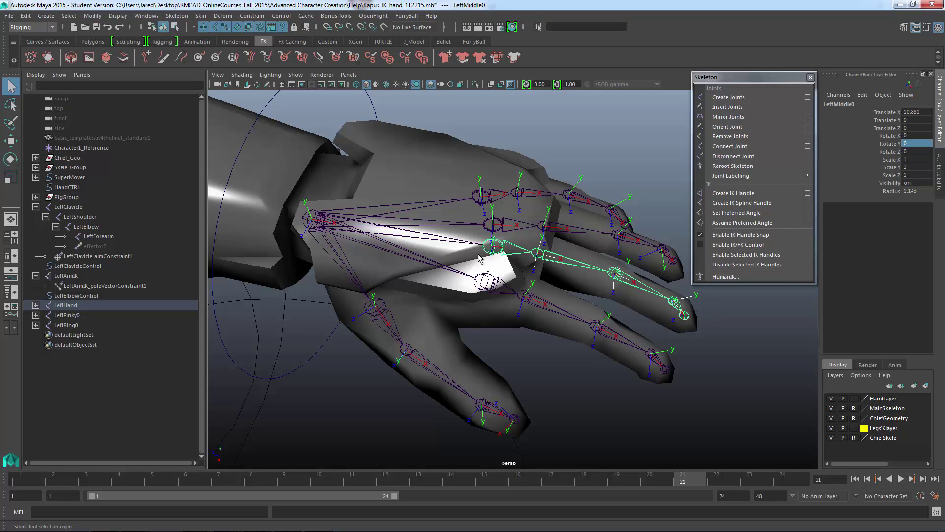
pyautogui.hotkey('shift', 'p')
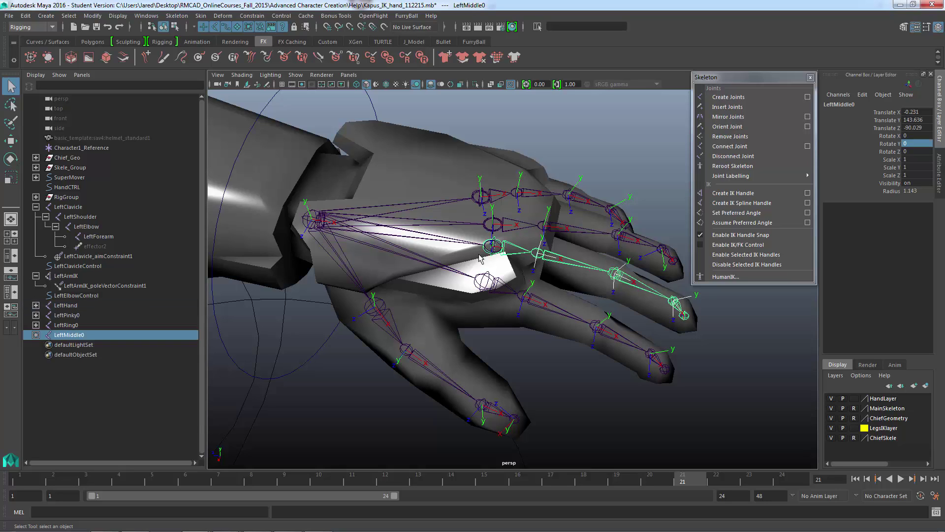
pyautogui.click(483, 281)
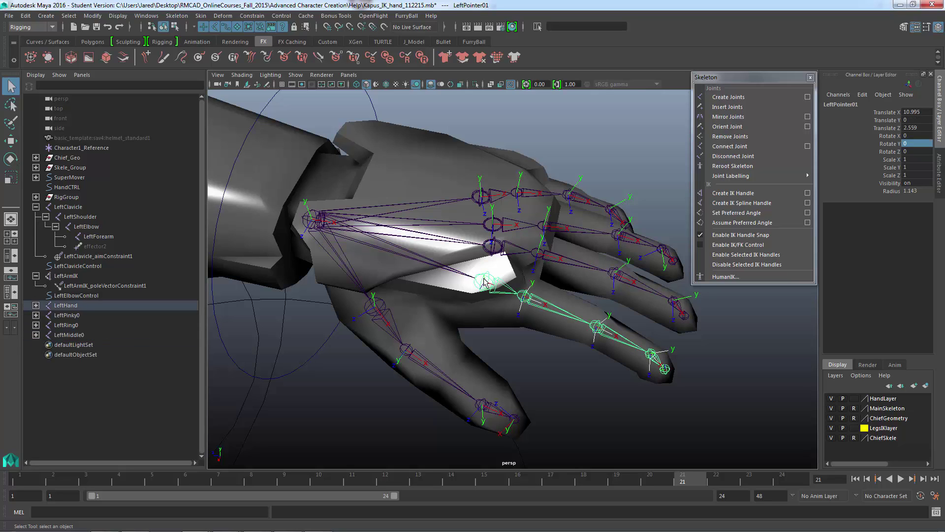
pyautogui.hotkey('shift', 'p')
pyautogui.click(386, 302)
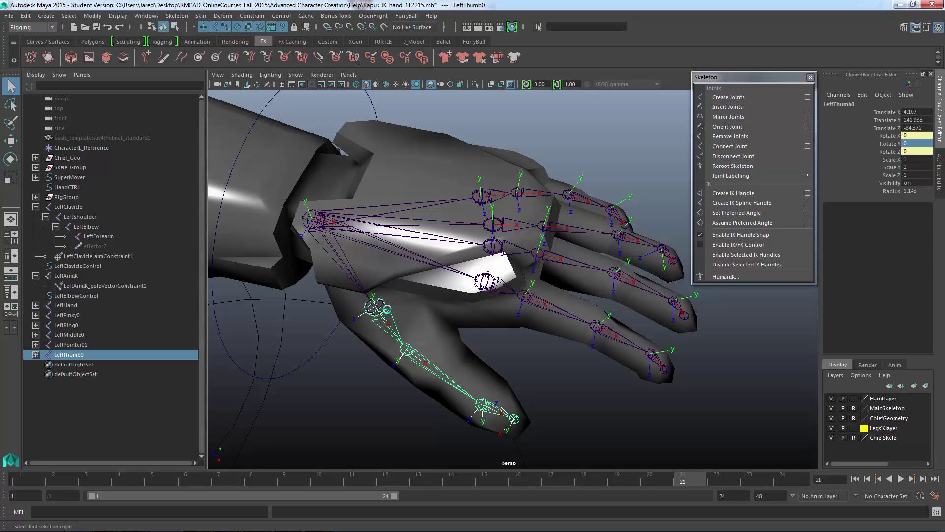
pyautogui.hotkey('shift', 'p')
# Step: Delete the leftover joints joint1 through joint5 beneath LeftHand
pyautogui.click(36, 354)
pyautogui.click(36, 354)
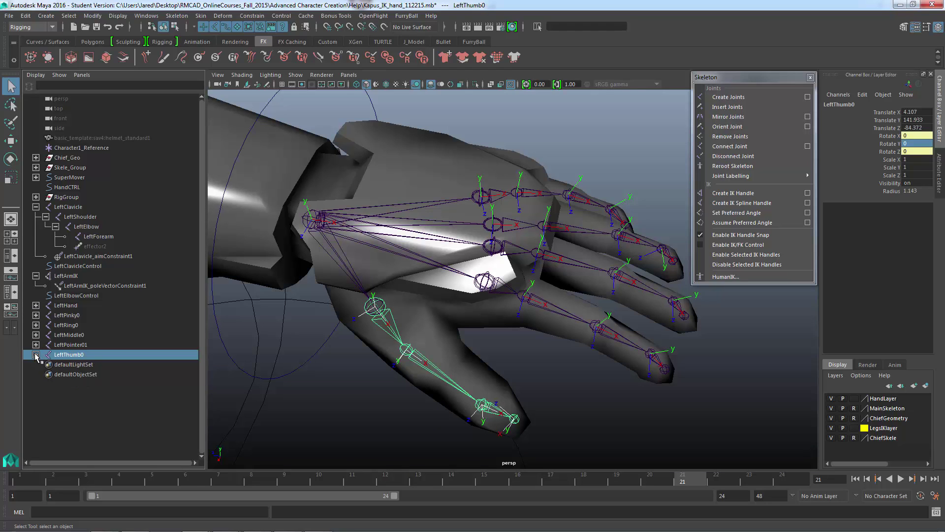
pyautogui.click(98, 306)
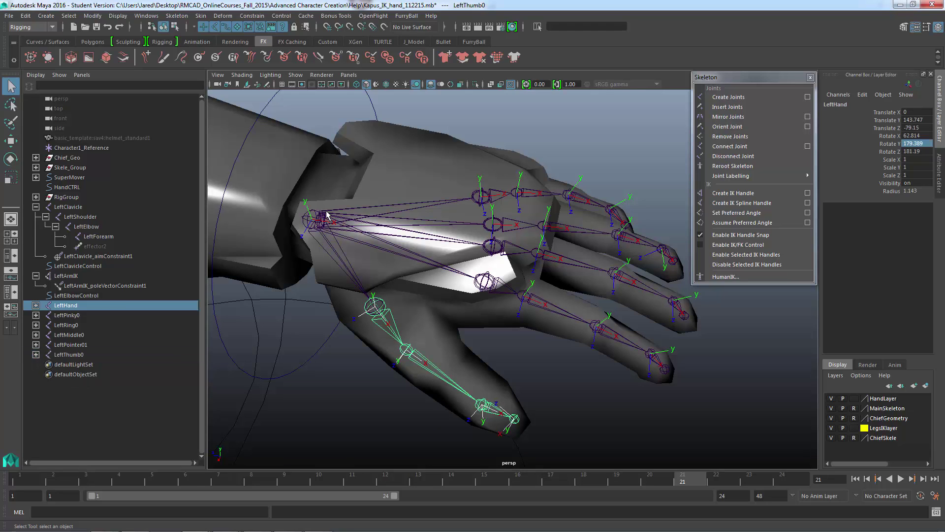
pyautogui.click(36, 305)
pyautogui.click(68, 318)
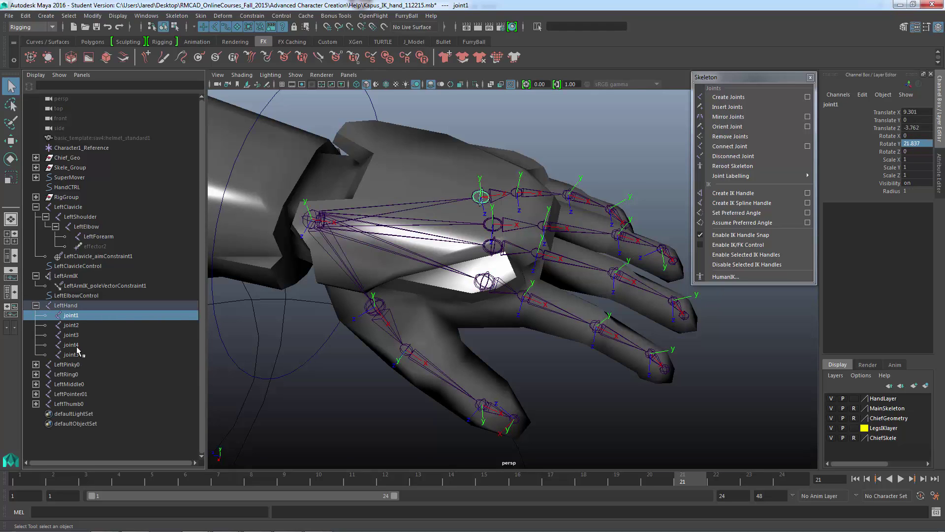
pyautogui.keyDown('shift'); pyautogui.click(79, 354); pyautogui.keyUp('shift')
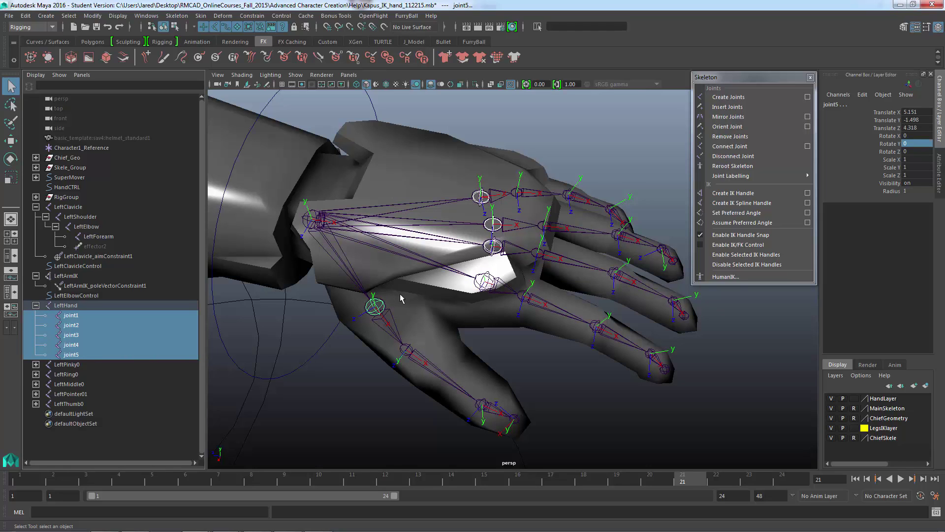
pyautogui.press('Delete')
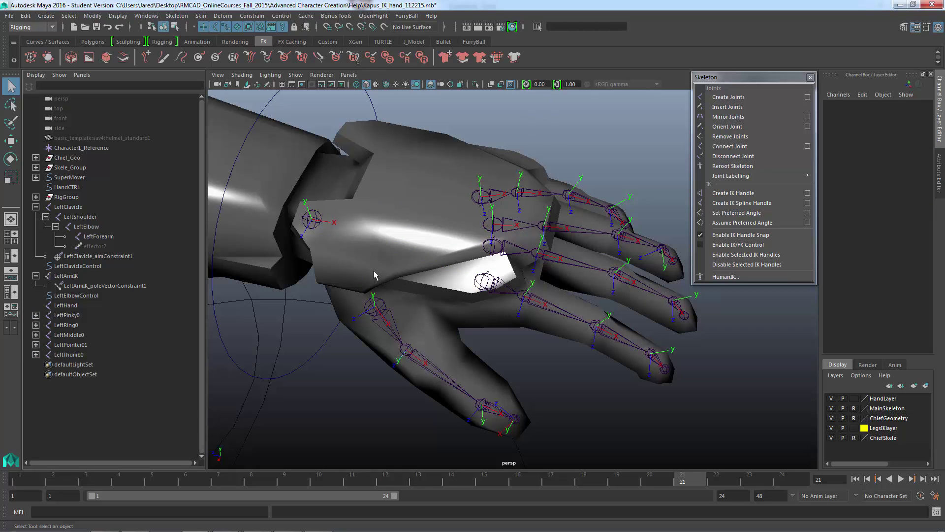
# Step: Freeze the transformations of the isolated LeftHand joint
pyautogui.click(315, 219)
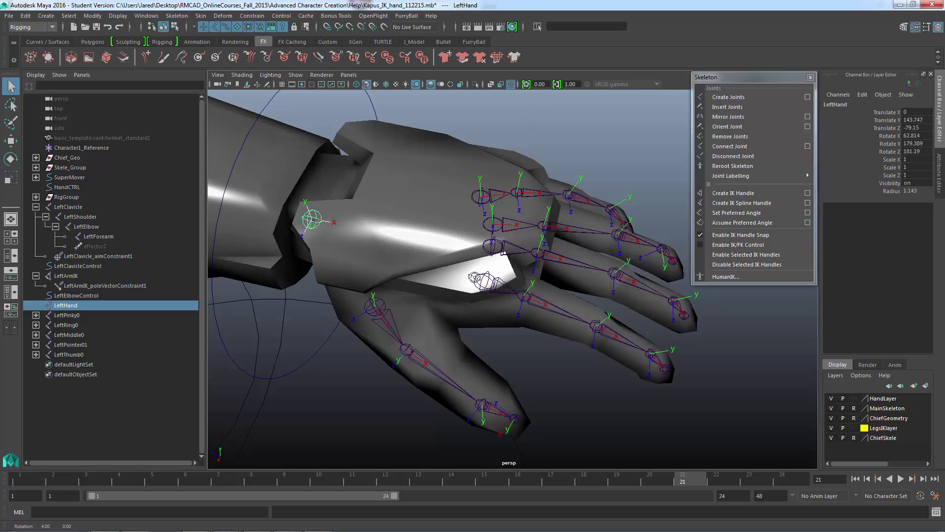
pyautogui.scroll(3, 471, 269)
pyautogui.keyDown('alt'); pyautogui.moveTo(478, 253); pyautogui.dragTo(520, 383, button='middle'); pyautogui.keyUp('alt')
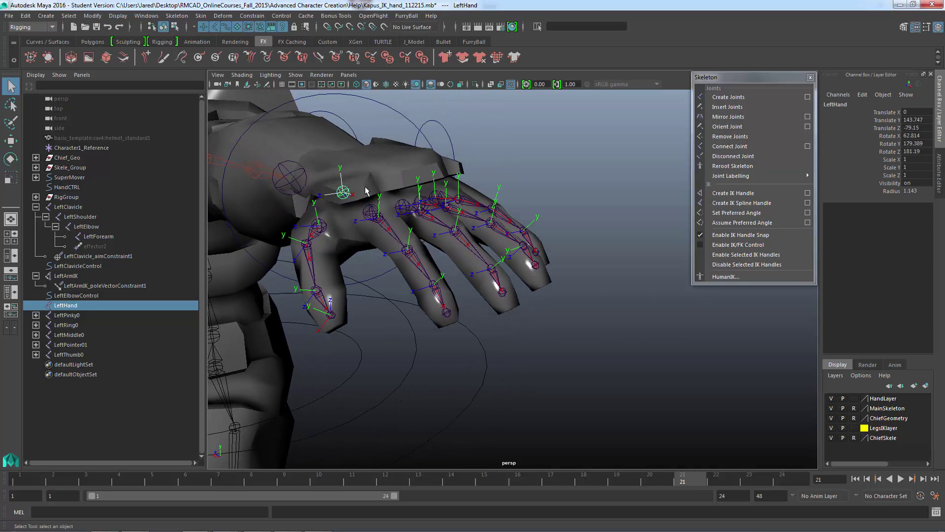
pyautogui.scroll(2, 363, 211)
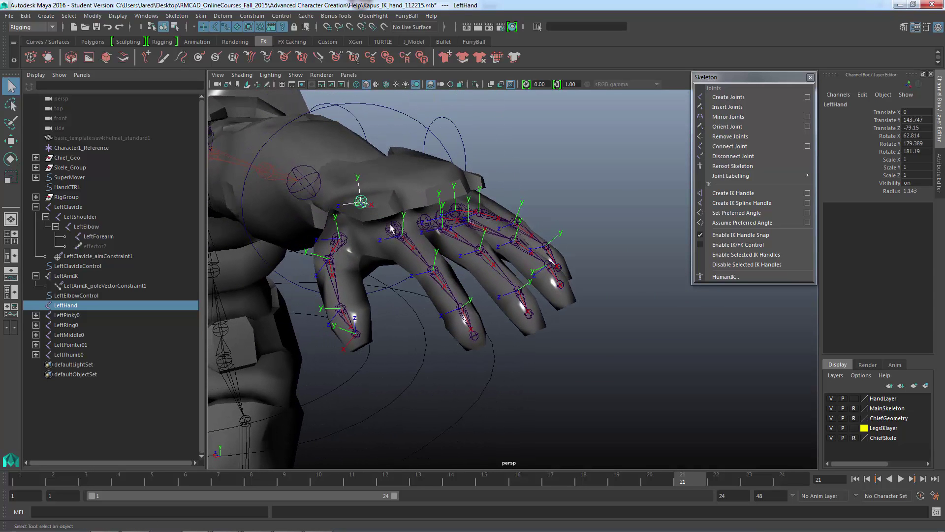
pyautogui.keyDown('alt'); pyautogui.moveTo(377, 214); pyautogui.dragTo(397, 327); pyautogui.keyUp('alt')
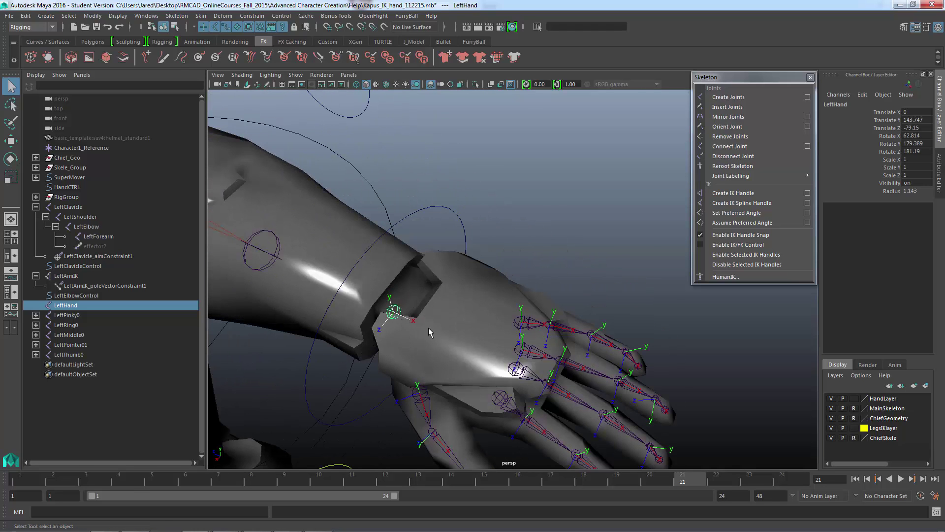
pyautogui.keyDown('alt'); pyautogui.moveTo(507, 355); pyautogui.dragTo(406, 278); pyautogui.keyUp('alt')
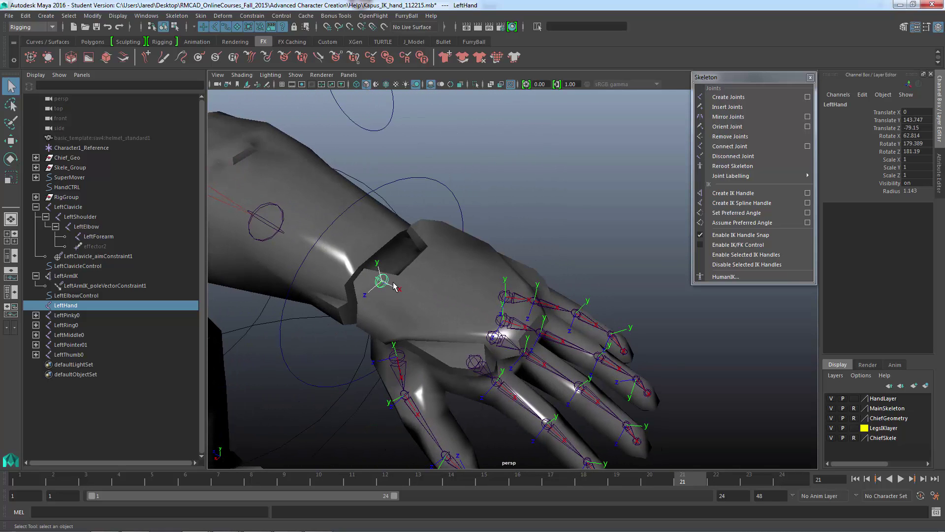
pyautogui.click(93, 17)
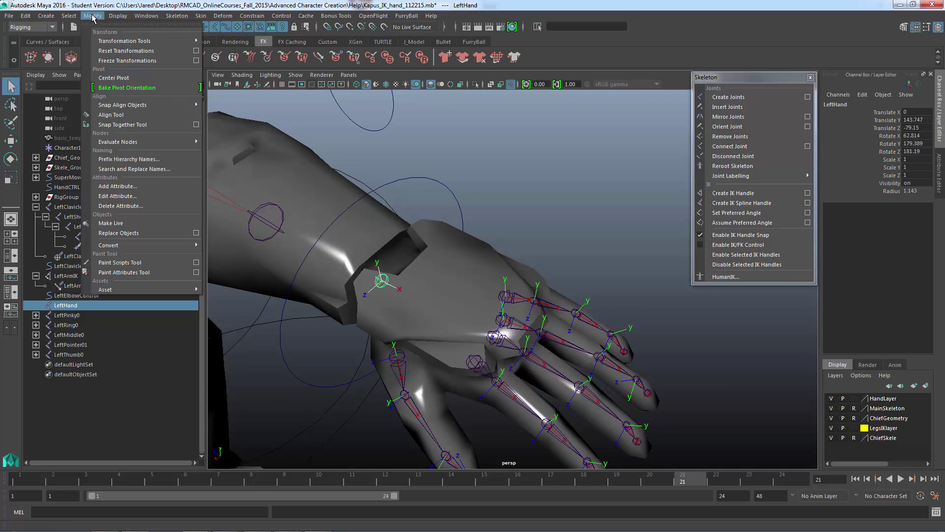
pyautogui.click(145, 61)
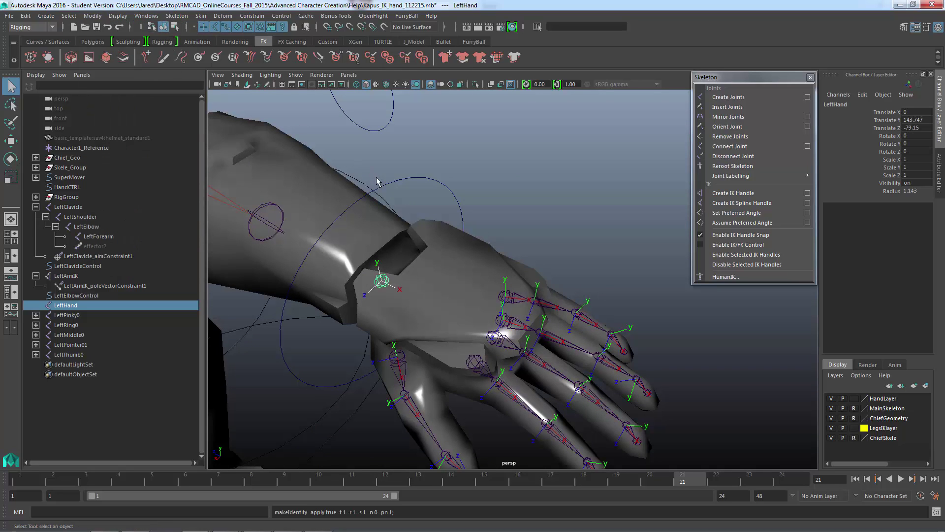
# Step: Check the LeftHand joint's Rotate X, Y and Z channels
pyautogui.keyDown('alt'); pyautogui.moveTo(385, 311); pyautogui.dragTo(409, 279); pyautogui.keyUp('alt')
pyautogui.keyDown('alt'); pyautogui.moveTo(410, 279); pyautogui.dragTo(481, 214, button='middle'); pyautogui.keyUp('alt')
pyautogui.moveTo(926, 136); pyautogui.dragTo(919, 153)
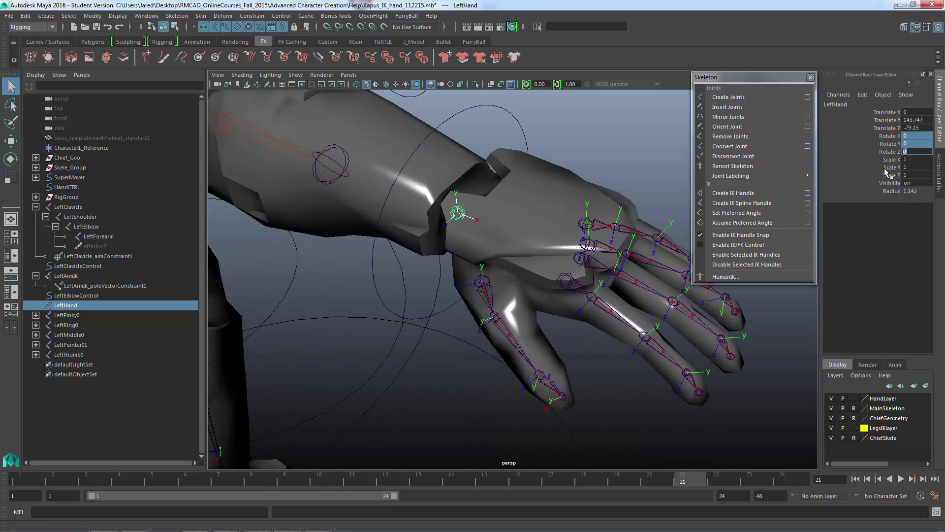
# Step: Parent the isolated LeftHand joint under the LeftForearm joint
pyautogui.keyDown('alt'); pyautogui.moveTo(384, 180); pyautogui.dragTo(400, 173); pyautogui.keyUp('alt')
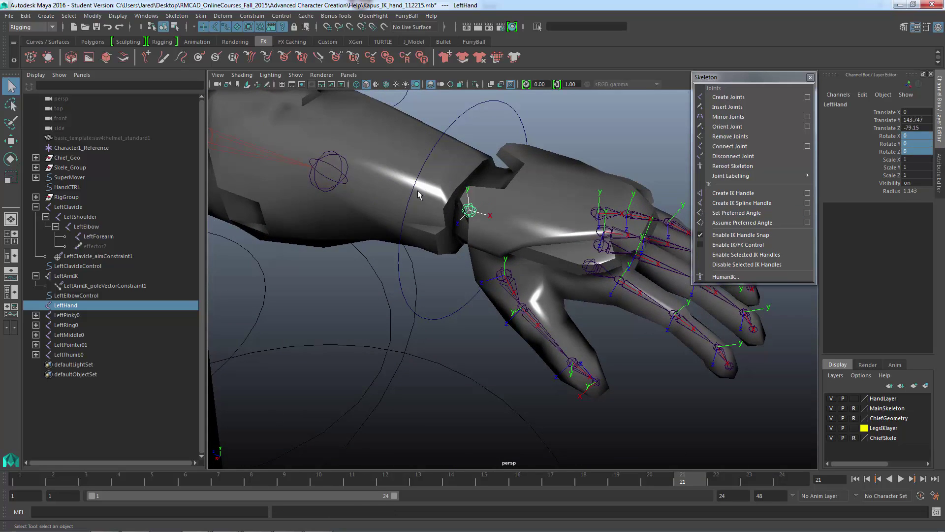
pyautogui.keyDown('shift'); pyautogui.click(344, 178); pyautogui.keyUp('shift')
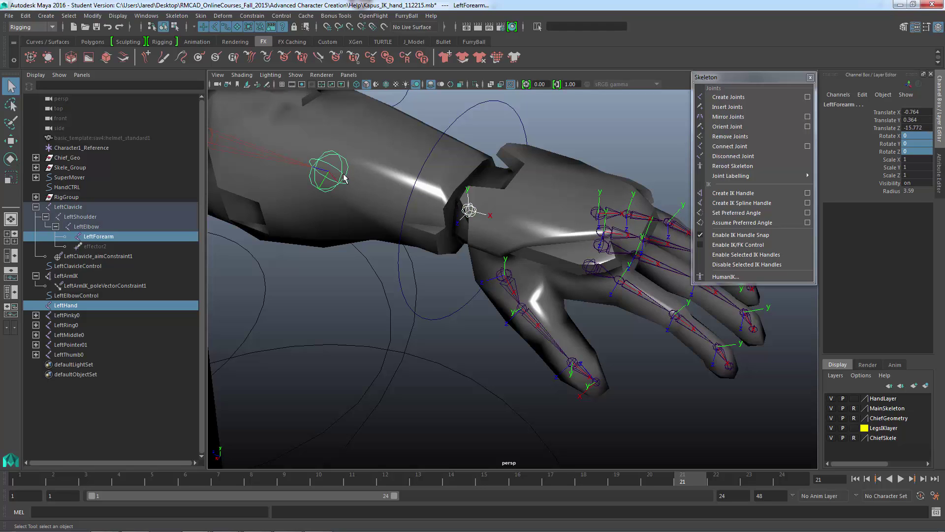
pyautogui.click(25, 15)
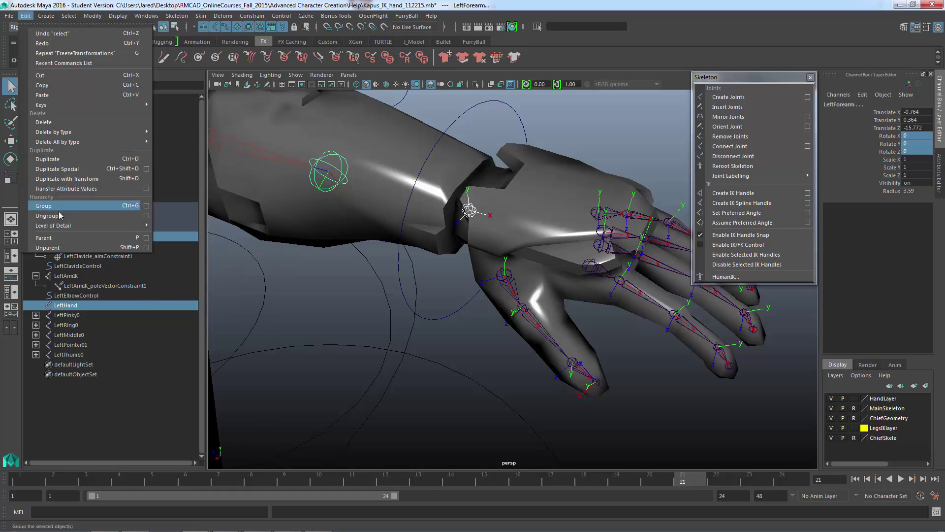
pyautogui.click(116, 237)
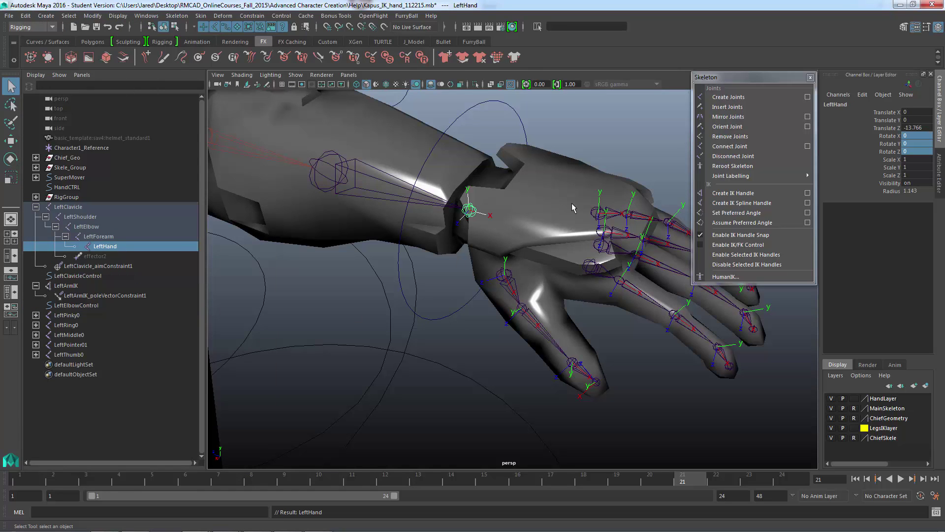
# Step: Parent the LeftPinky0, LeftRing0, LeftMiddle0, LeftPointer01 and LeftThumb0 joints to LeftHand
pyautogui.click(597, 215)
pyautogui.keyDown('shift'); pyautogui.click(600, 230); pyautogui.keyUp('shift')
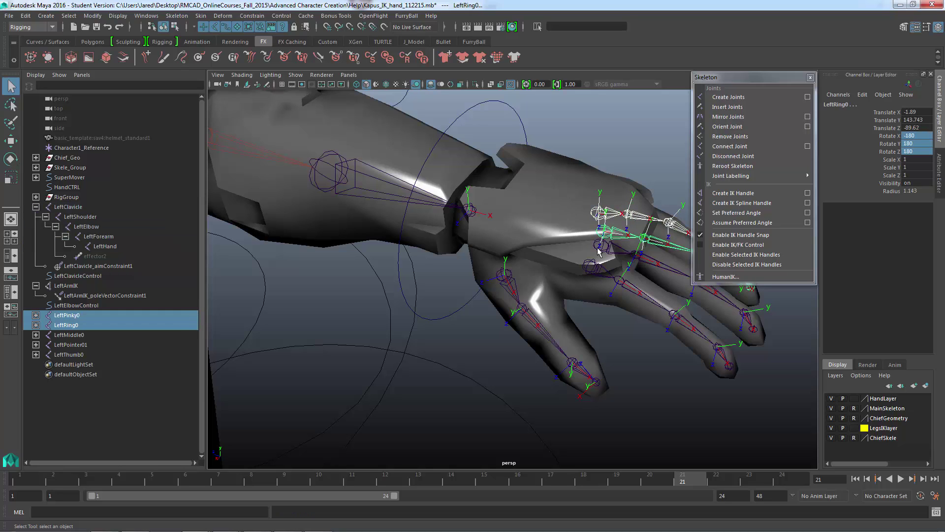
pyautogui.keyDown('shift'); pyautogui.click(597, 243); pyautogui.keyUp('shift')
pyautogui.keyDown('shift'); pyautogui.click(591, 265); pyautogui.keyUp('shift')
pyautogui.keyDown('shift'); pyautogui.click(504, 274); pyautogui.keyUp('shift')
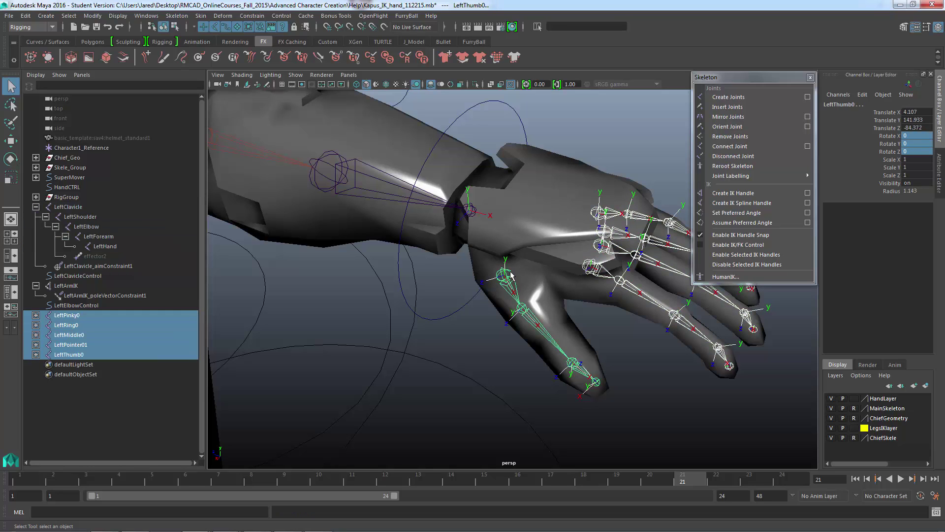
pyautogui.keyDown('shift'); pyautogui.click(470, 211); pyautogui.keyUp('shift')
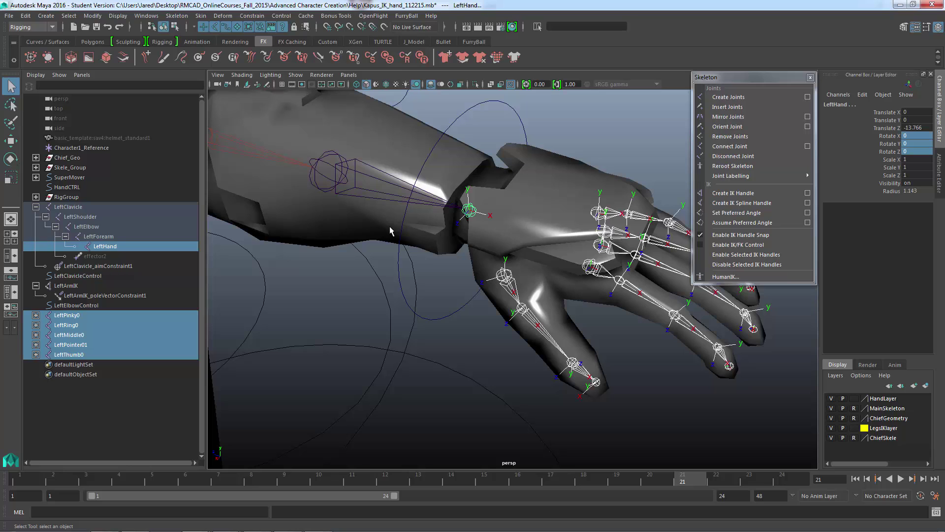
pyautogui.press('p')
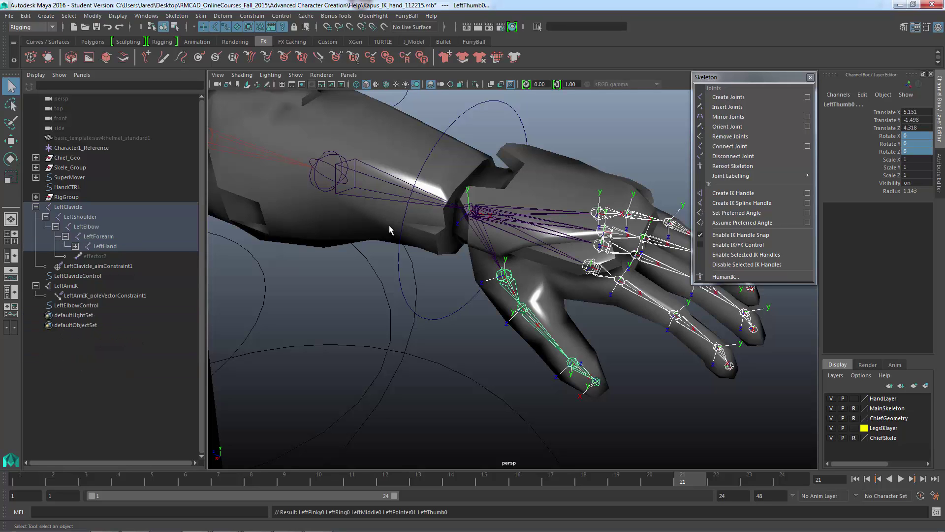
# Step: Select the LeftHand joint and inspect its reconnected finger chains and forearm connection
pyautogui.keyDown('alt'); pyautogui.moveTo(564, 227); pyautogui.dragTo(493, 230, button='middle'); pyautogui.keyUp('alt')
pyautogui.click(447, 191)
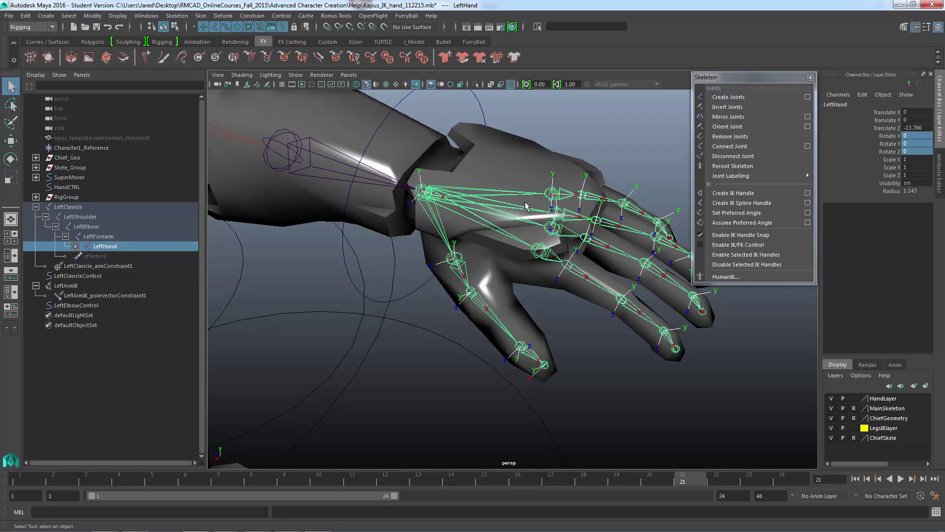
pyautogui.click(25, 16)
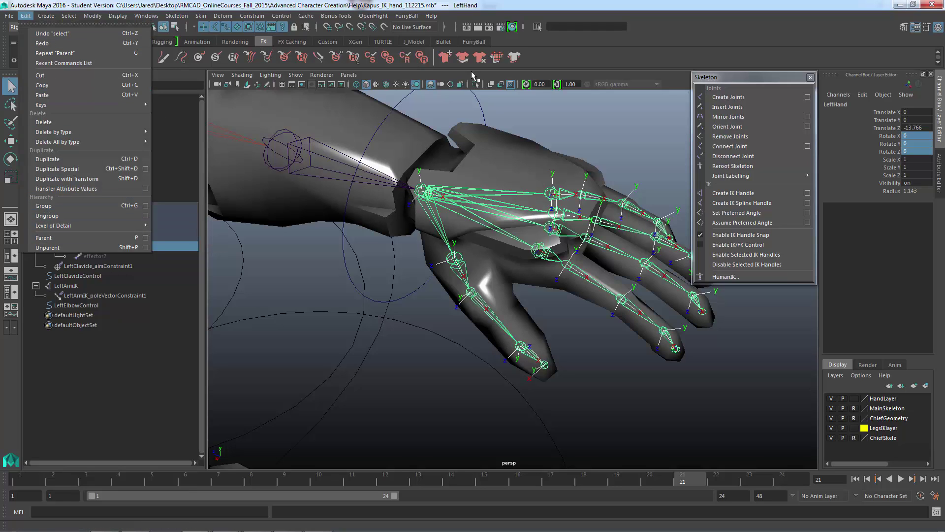
pyautogui.click(550, 62)
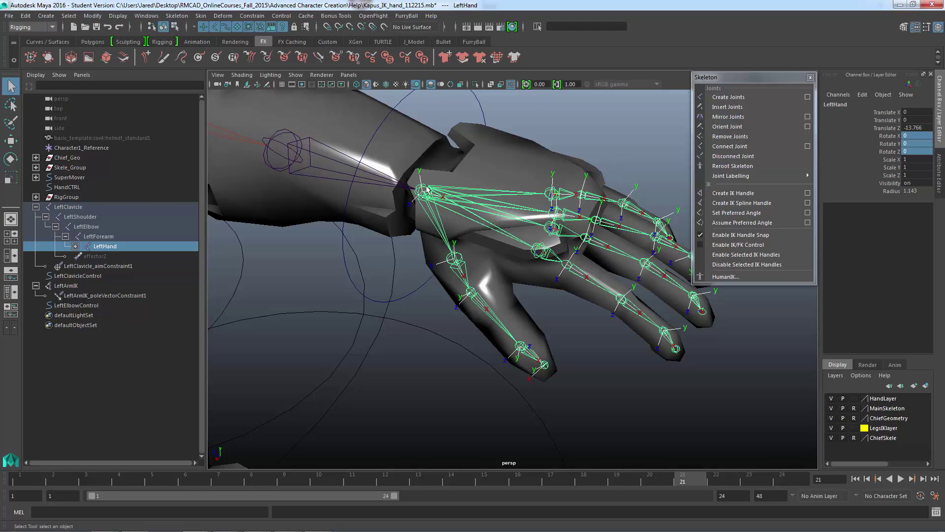
pyautogui.moveTo(446, 215)
pyautogui.keyDown('alt'); pyautogui.mouseDown()
pyautogui.moveTo(424, 213)
pyautogui.moveTo(451, 213)
pyautogui.mouseUp(); pyautogui.keyUp('alt')
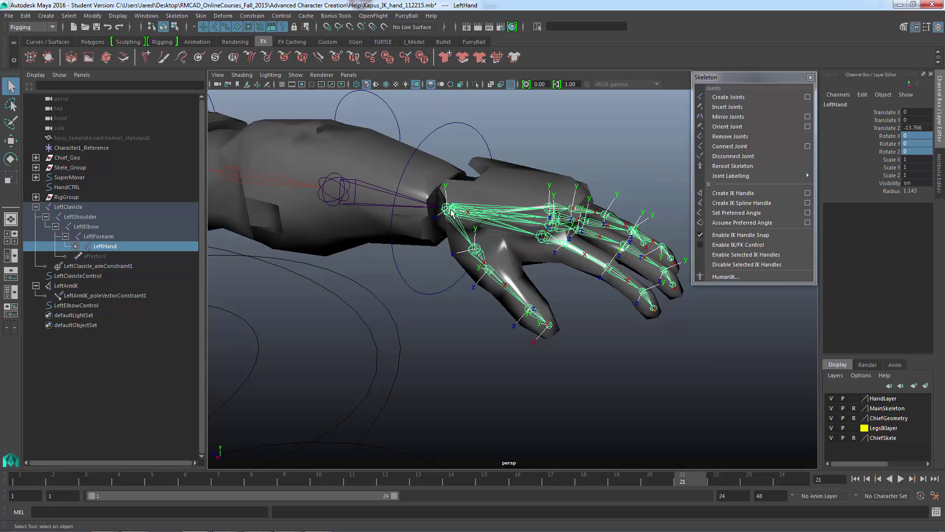
# Step: Close the floating Skeleton tool list and set the HandCTRL curve's Rotate Y to 90
pyautogui.click(448, 131)
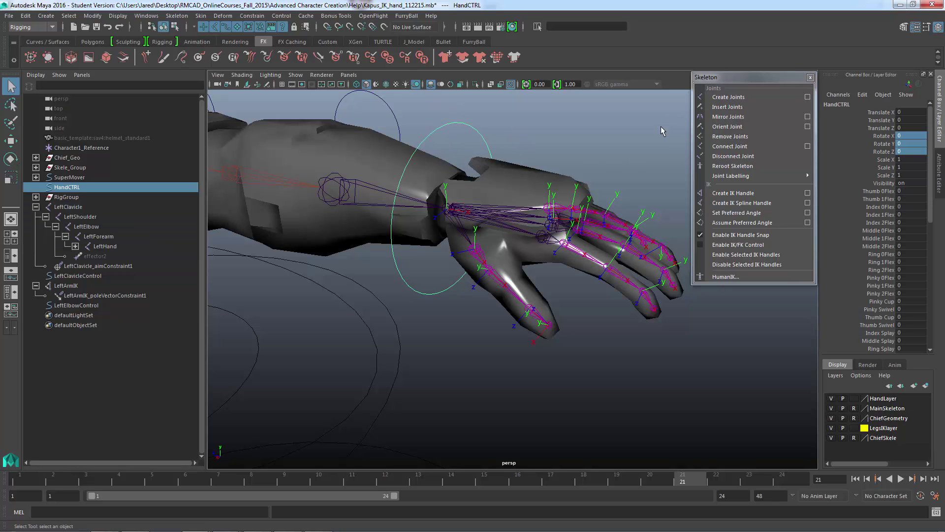
pyautogui.click(810, 78)
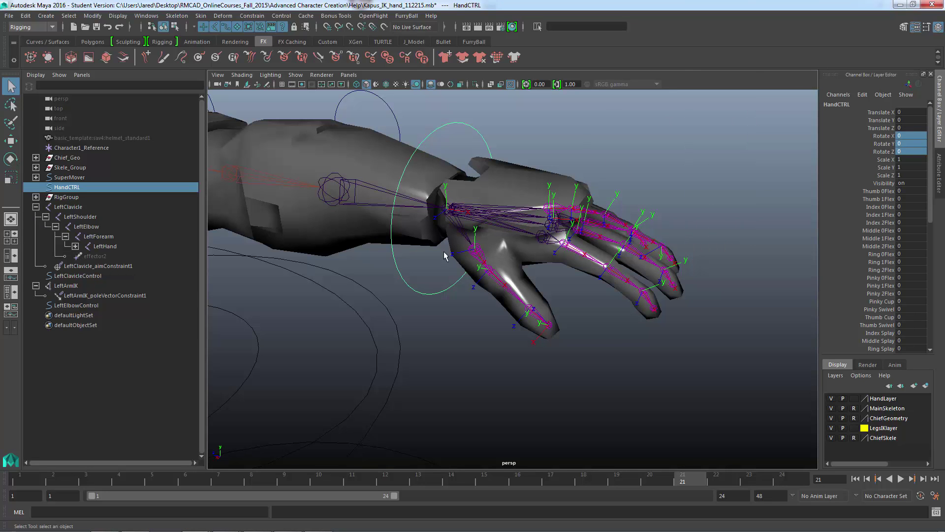
pyautogui.keyDown('alt'); pyautogui.moveTo(445, 253); pyautogui.dragTo(495, 195); pyautogui.keyUp('alt')
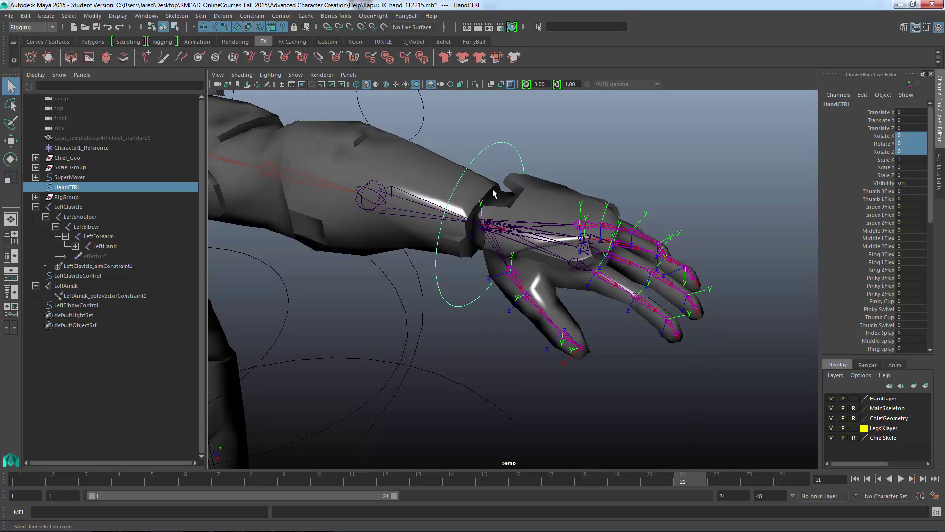
pyautogui.keyDown('alt'); pyautogui.moveTo(544, 213); pyautogui.dragTo(466, 147); pyautogui.keyUp('alt')
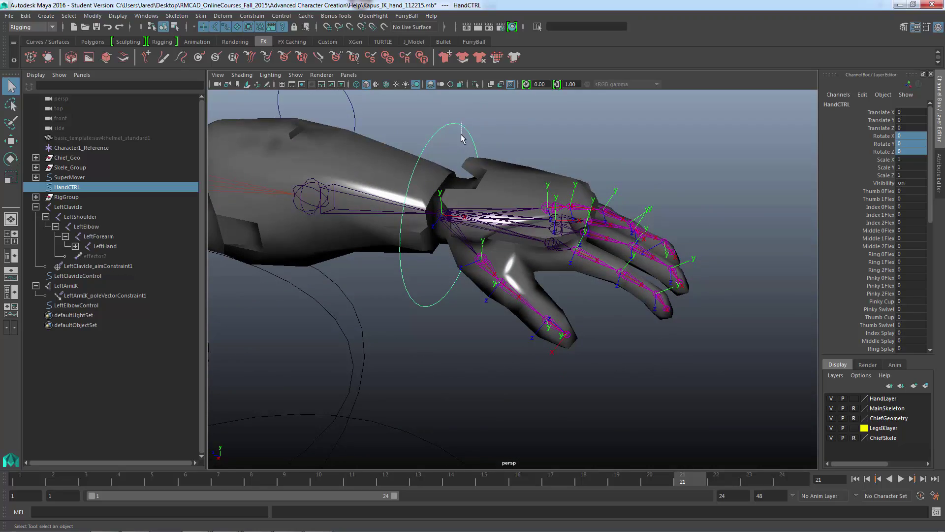
pyautogui.press('e')
pyautogui.keyDown('alt'); pyautogui.moveTo(460, 270); pyautogui.dragTo(409, 269); pyautogui.keyUp('alt')
pyautogui.keyDown('alt'); pyautogui.moveTo(547, 254); pyautogui.dragTo(485, 160); pyautogui.keyUp('alt')
pyautogui.press('q')
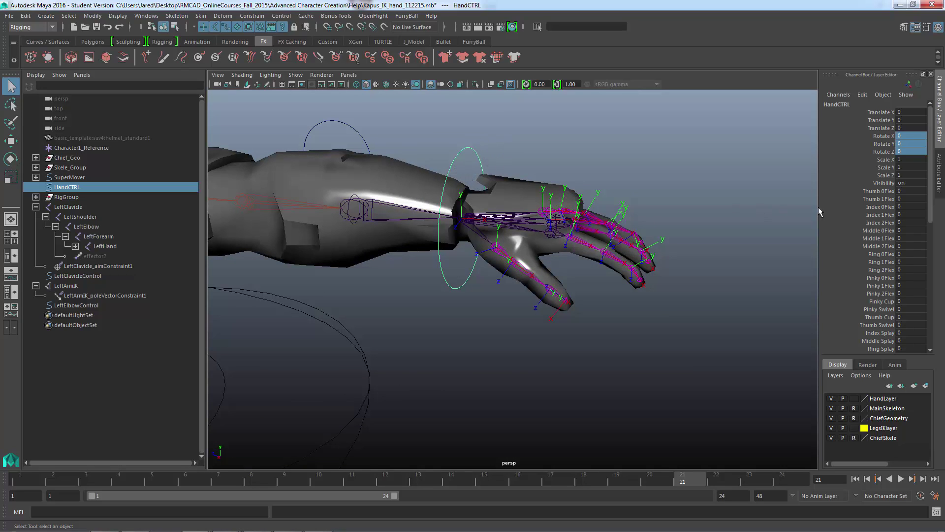
pyautogui.click(905, 143)
pyautogui.write('90')
pyautogui.press('Return')
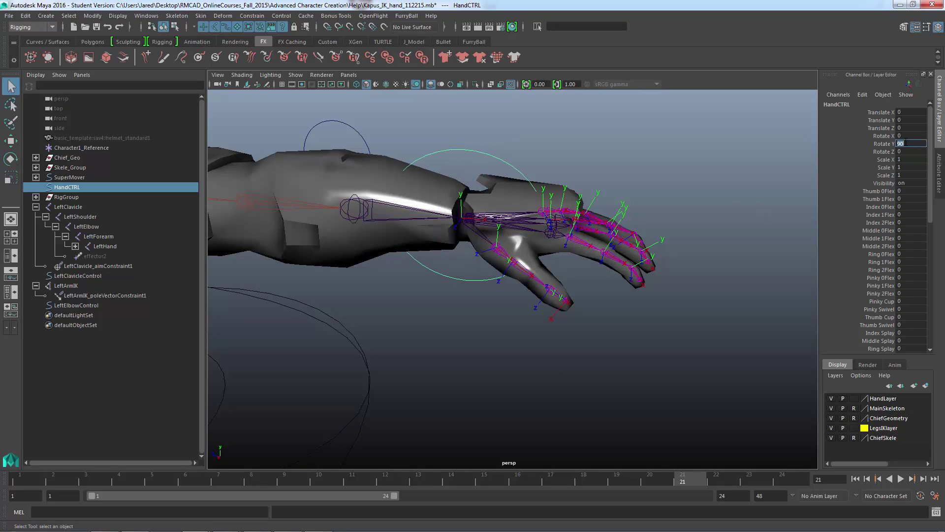
# Step: Freeze the transformations of the rotated HandCTRL curve
pyautogui.keyDown('alt'); pyautogui.moveTo(566, 218); pyautogui.dragTo(579, 229); pyautogui.keyUp('alt')
pyautogui.keyDown('alt'); pyautogui.moveTo(492, 201); pyautogui.dragTo(489, 225, button='middle'); pyautogui.keyUp('alt')
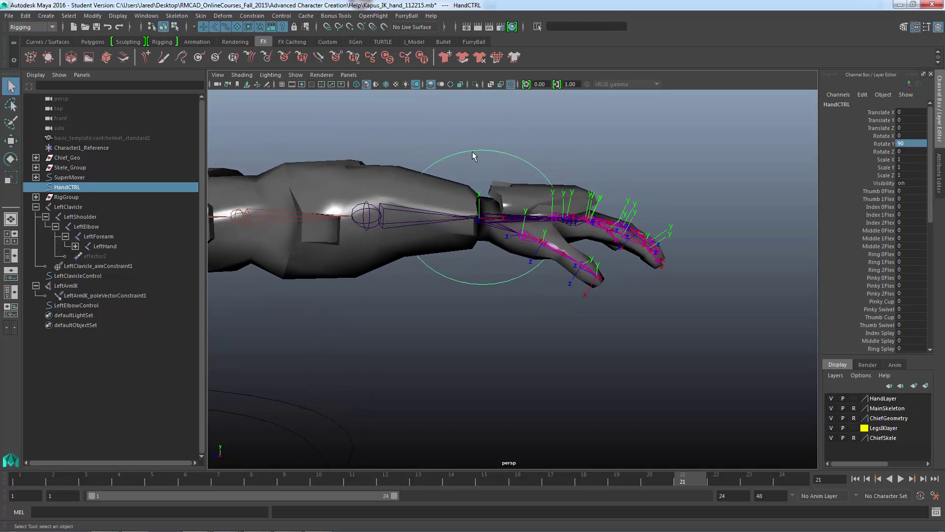
pyautogui.click(92, 16)
pyautogui.click(123, 60)
# Step: Examine the HandCTRL curve's alignment with the wrist joint in the top view
pyautogui.keyDown('alt'); pyautogui.moveTo(524, 269); pyautogui.dragTo(524, 301); pyautogui.keyUp('alt')
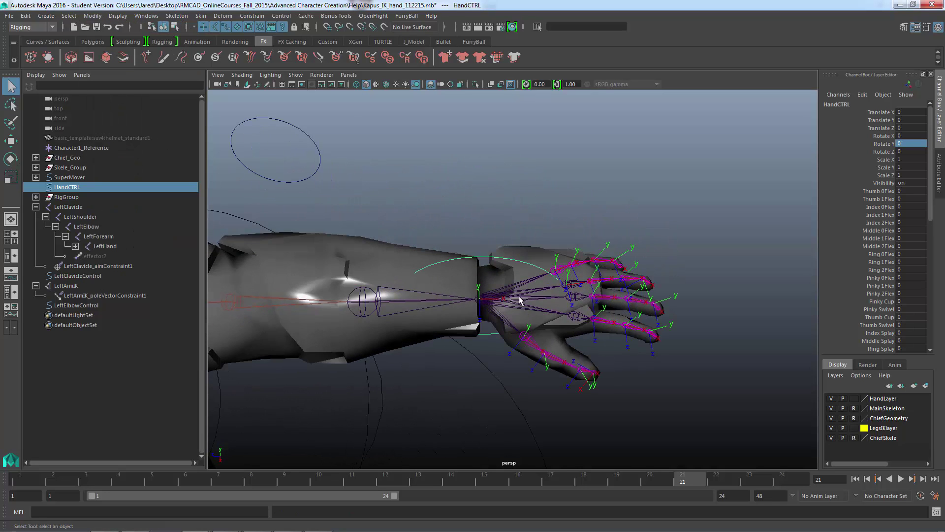
pyautogui.press('space')
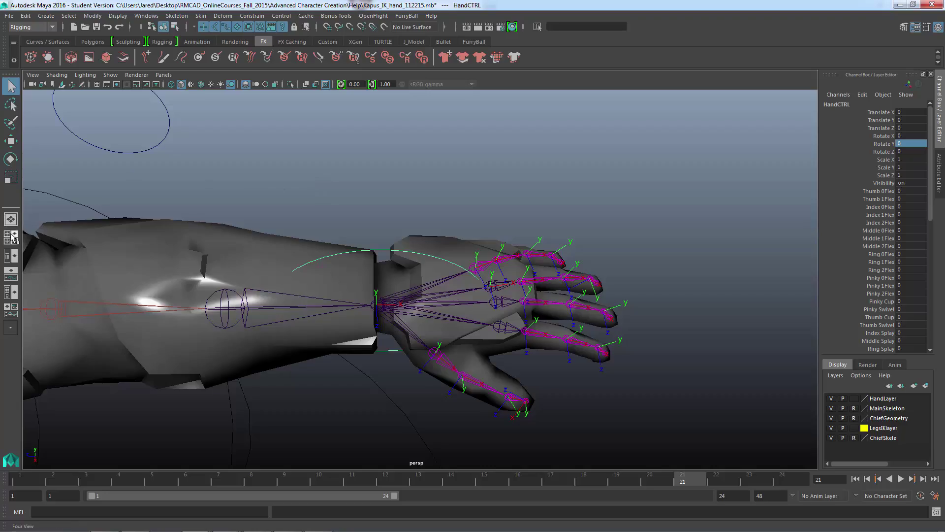
pyautogui.press('space')
pyautogui.press('space')
pyautogui.press('f')
pyautogui.scroll(-3, 414, 260)
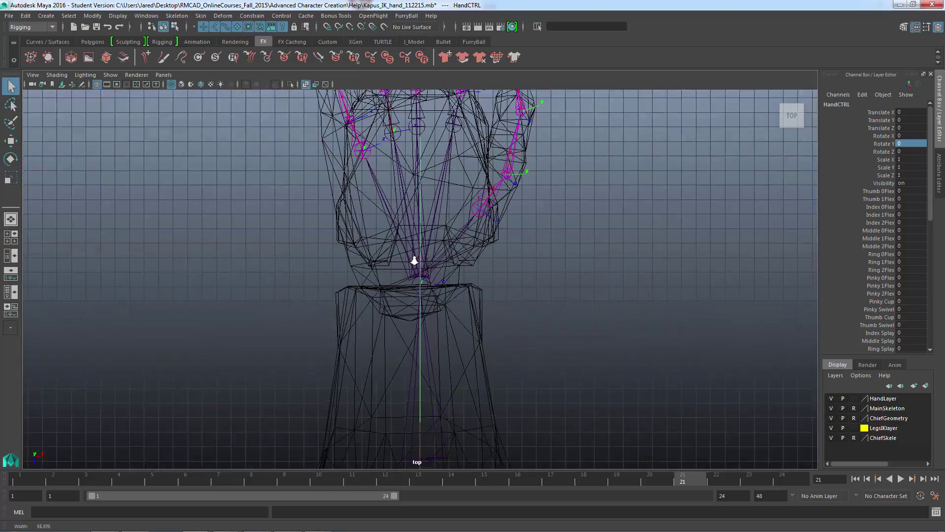
pyautogui.keyDown('alt'); pyautogui.moveTo(400, 261); pyautogui.dragTo(372, 325, button='middle'); pyautogui.keyUp('alt')
pyautogui.keyDown('alt'); pyautogui.moveTo(396, 230); pyautogui.dragTo(396, 319, button='middle'); pyautogui.keyUp('alt')
pyautogui.scroll(5, 485, 291)
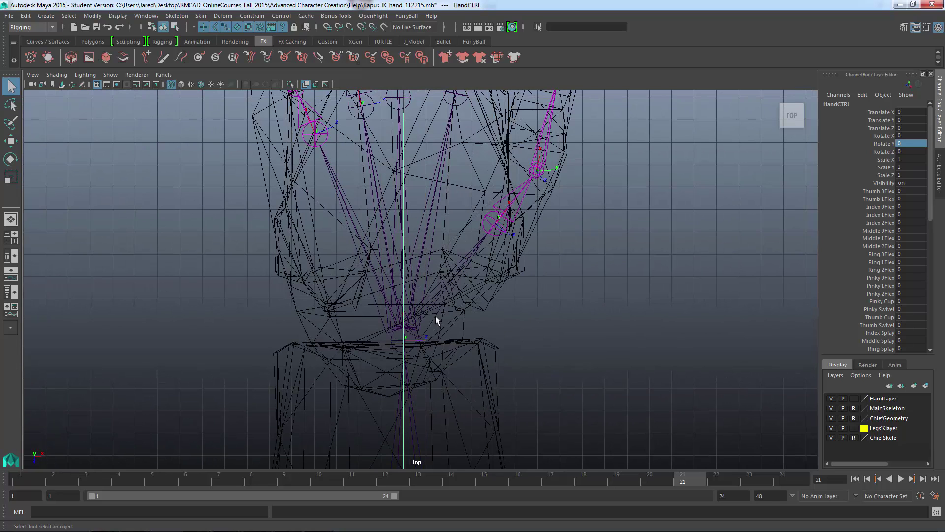
pyautogui.keyDown('alt'); pyautogui.moveTo(435, 318); pyautogui.dragTo(403, 276, button='middle'); pyautogui.keyUp('alt')
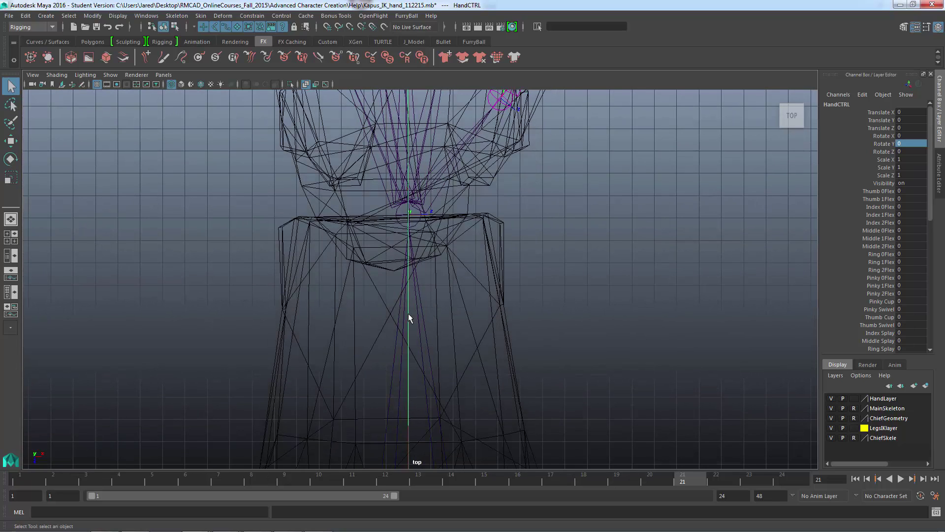
pyautogui.keyDown('alt'); pyautogui.moveTo(413, 185); pyautogui.dragTo(413, 216, button='middle'); pyautogui.keyUp('alt')
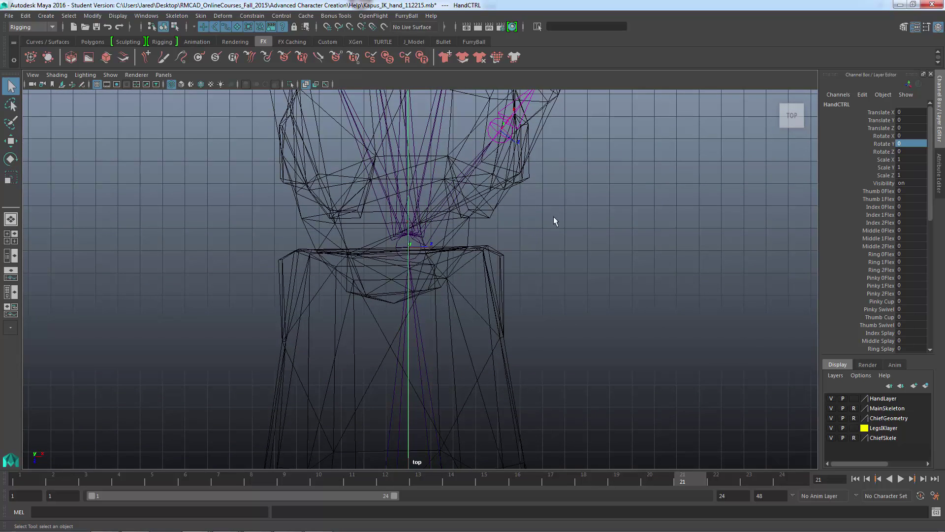
# Step: Select LeftElbowControl and examine the character's arm and leg controls in the perspective view
pyautogui.press('space')
pyautogui.press('space')
pyautogui.keyDown('alt'); pyautogui.moveTo(454, 231); pyautogui.dragTo(375, 288, button='right'); pyautogui.keyUp('alt')
pyautogui.keyDown('alt'); pyautogui.moveTo(375, 288); pyautogui.dragTo(428, 310, button='middle'); pyautogui.keyUp('alt')
pyautogui.keyDown('alt'); pyautogui.moveTo(429, 310); pyautogui.dragTo(399, 318, button='right'); pyautogui.keyUp('alt')
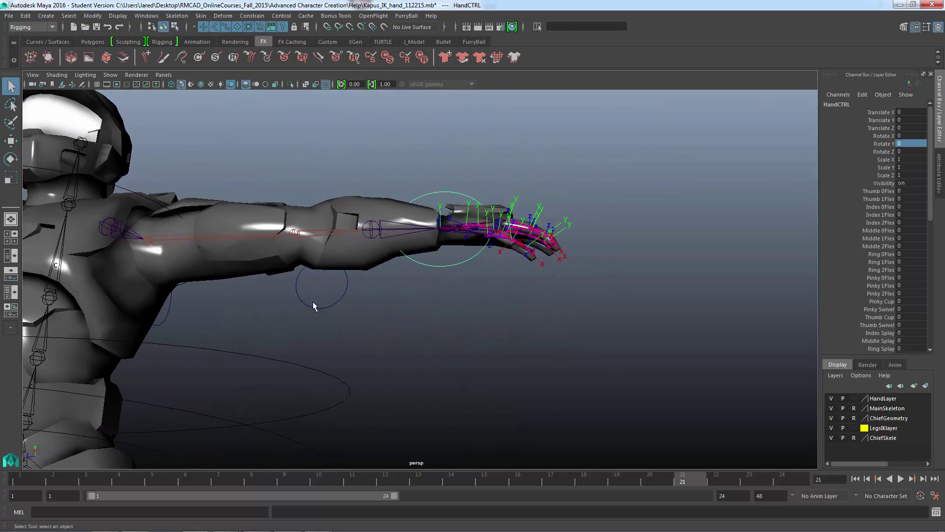
pyautogui.click(335, 324)
pyautogui.keyDown('alt'); pyautogui.moveTo(335, 326); pyautogui.dragTo(355, 323); pyautogui.keyUp('alt')
pyautogui.keyDown('alt'); pyautogui.moveTo(354, 323); pyautogui.dragTo(347, 303, button='right'); pyautogui.keyUp('alt')
pyautogui.keyDown('alt'); pyautogui.moveTo(347, 303); pyautogui.dragTo(368, 277, button='middle'); pyautogui.keyUp('alt')
pyautogui.moveTo(356, 258); pyautogui.dragTo(362, 298)
pyautogui.keyDown('alt'); pyautogui.moveTo(363, 367); pyautogui.dragTo(404, 387); pyautogui.keyUp('alt')
pyautogui.keyDown('alt'); pyautogui.moveTo(406, 347); pyautogui.dragTo(534, 158, button='middle'); pyautogui.keyUp('alt')
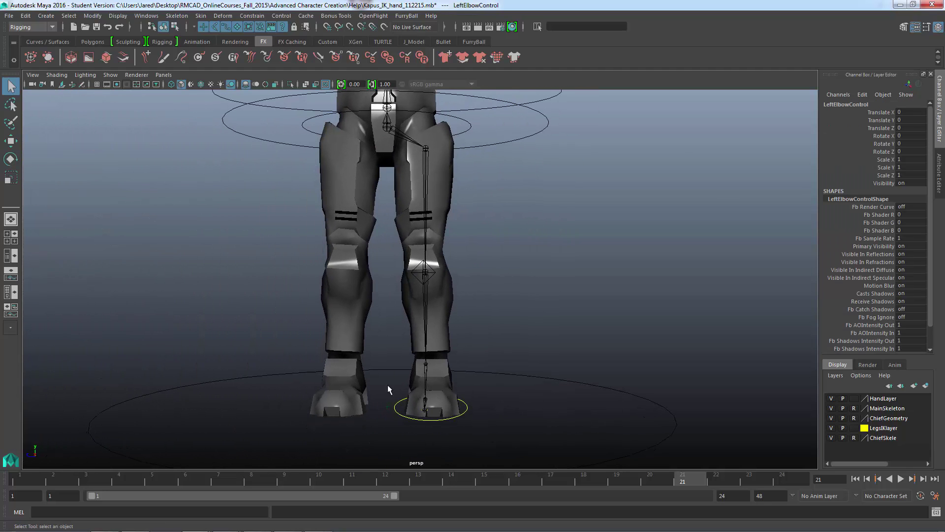
# Step: Group the HandCTRL curve under its parent with the group pivot set to Origin and position preserved
pyautogui.keyDown('alt'); pyautogui.moveTo(533, 264); pyautogui.dragTo(438, 394, button='middle'); pyautogui.keyUp('alt')
pyautogui.keyDown('alt'); pyautogui.moveTo(463, 241); pyautogui.dragTo(422, 321, button='middle'); pyautogui.keyUp('alt')
pyautogui.moveTo(445, 254); pyautogui.dragTo(441, 308)
pyautogui.press('f')
pyautogui.keyDown('alt'); pyautogui.moveTo(504, 301); pyautogui.dragTo(439, 298, button='right'); pyautogui.keyUp('alt')
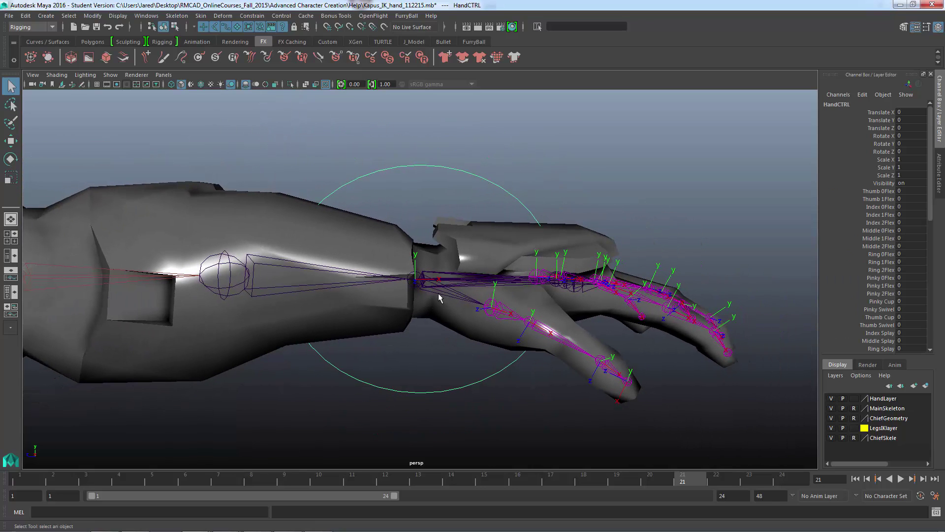
pyautogui.keyDown('alt'); pyautogui.moveTo(507, 241); pyautogui.dragTo(462, 251); pyautogui.keyUp('alt')
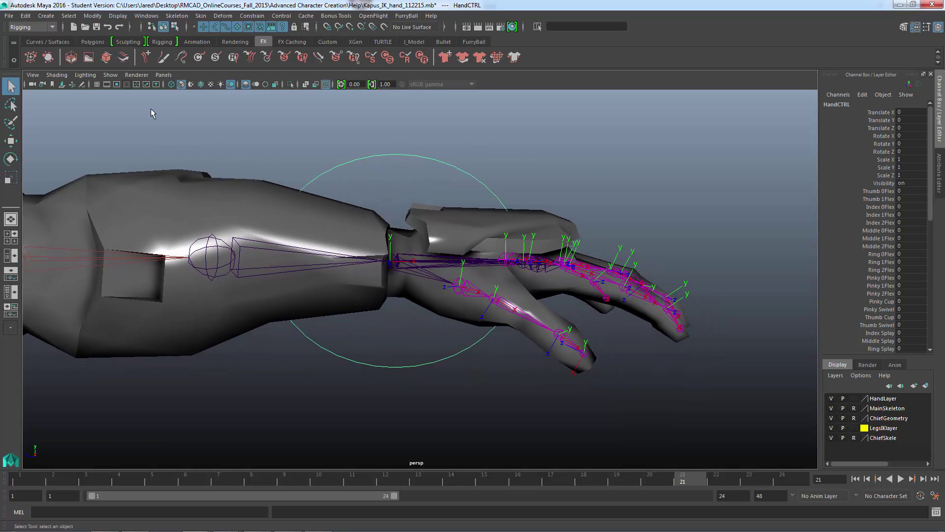
pyautogui.click(25, 16)
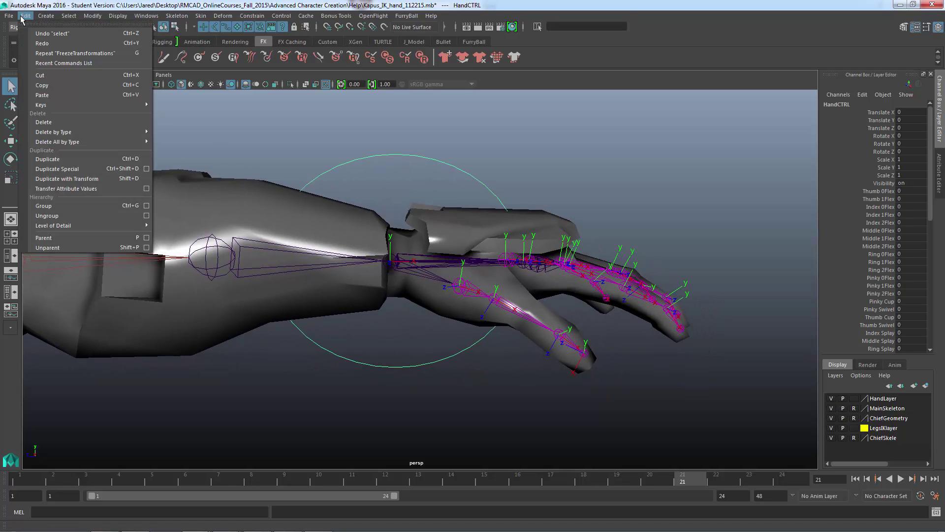
pyautogui.click(147, 206)
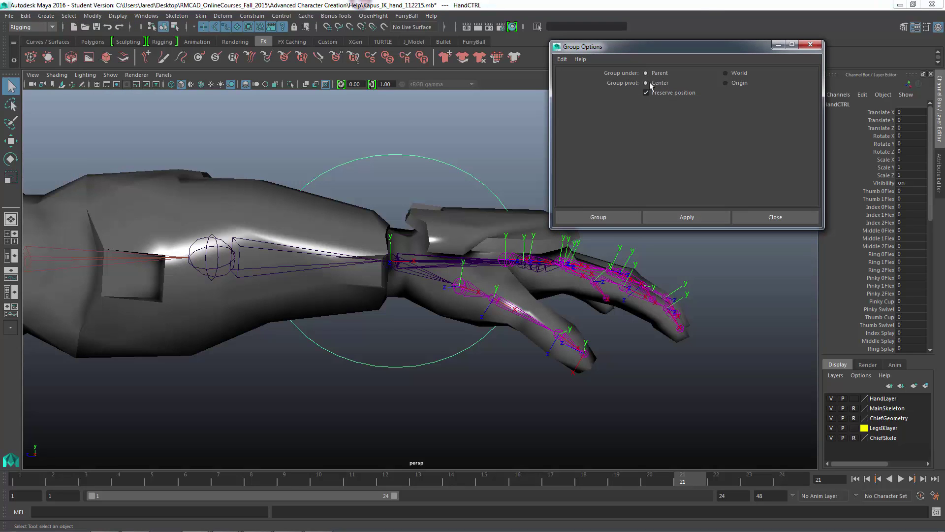
pyautogui.click(726, 82)
pyautogui.click(598, 216)
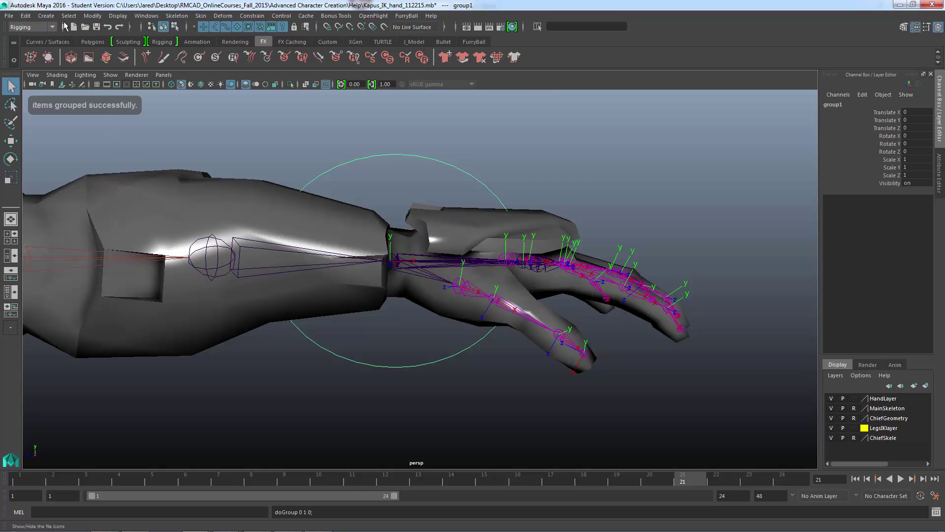
# Step: Open the Outliner as a separate window and narrow it so the hand stays in view
pyautogui.click(140, 16)
pyautogui.click(158, 93)
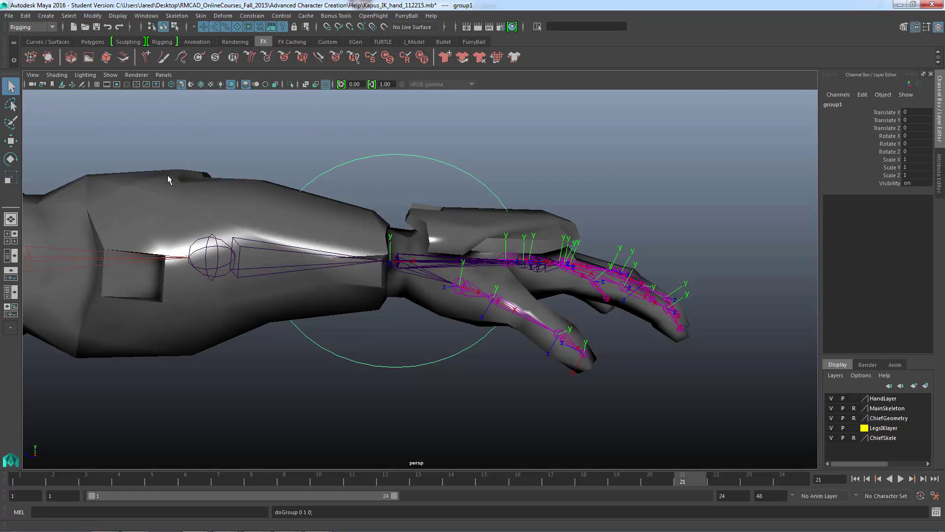
pyautogui.moveTo(118, 104)
pyautogui.mouseDown()
pyautogui.moveTo(127, 104)
pyautogui.moveTo(122, 98)
pyautogui.mouseUp()
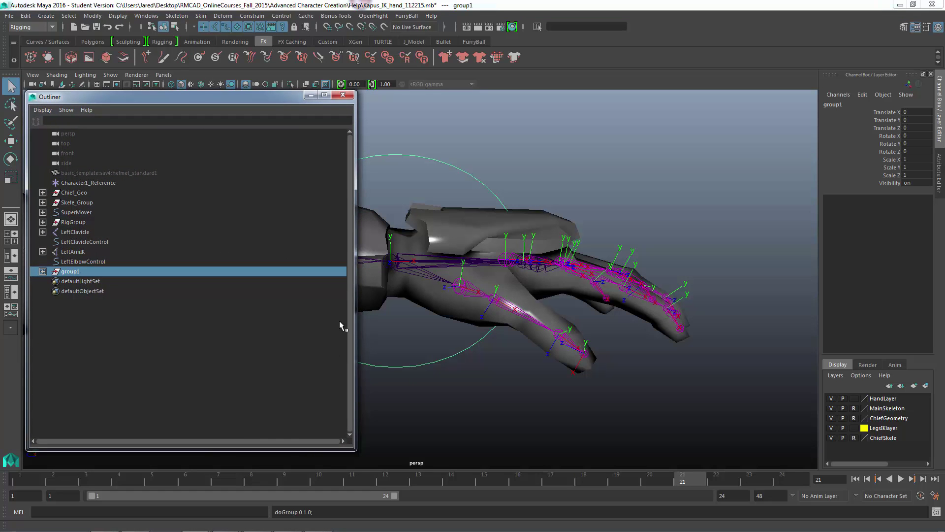
pyautogui.moveTo(356, 309); pyautogui.dragTo(278, 310)
pyautogui.keyDown('alt'); pyautogui.moveTo(432, 317); pyautogui.dragTo(494, 321, button='middle'); pyautogui.keyUp('alt')
pyautogui.keyDown('alt'); pyautogui.moveTo(492, 321); pyautogui.dragTo(471, 330); pyautogui.keyUp('alt')
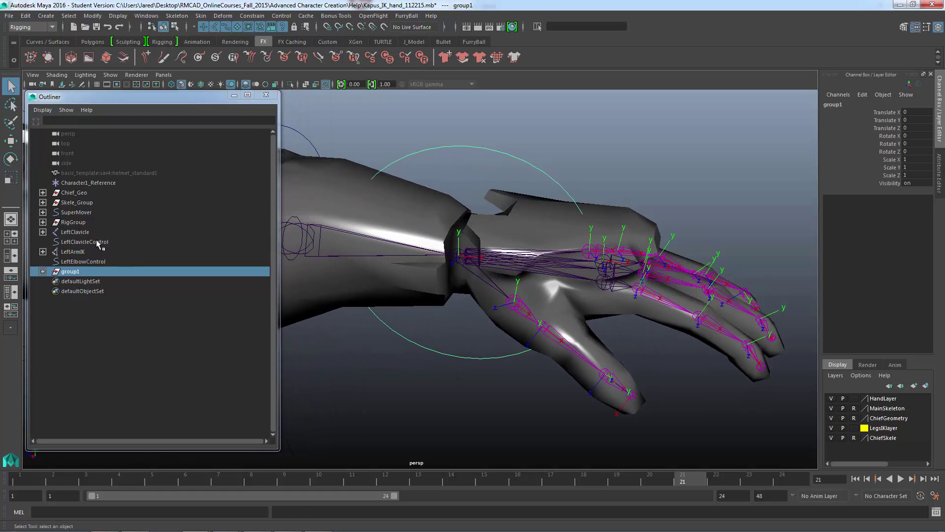
# Step: Rename the new group containing the HandCTRL curve as leftHandGrp
pyautogui.keyDown('alt'); pyautogui.moveTo(370, 350); pyautogui.dragTo(451, 287); pyautogui.keyUp('alt')
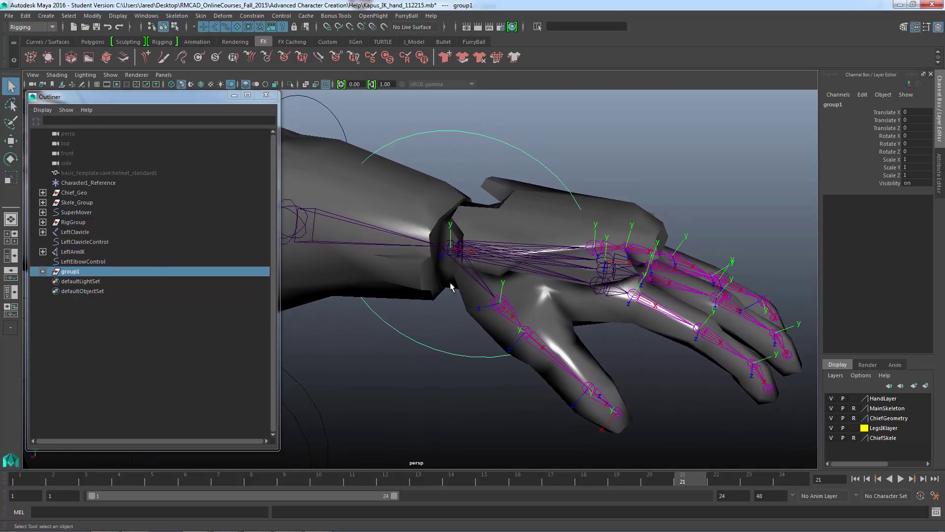
pyautogui.doubleClick(72, 272)
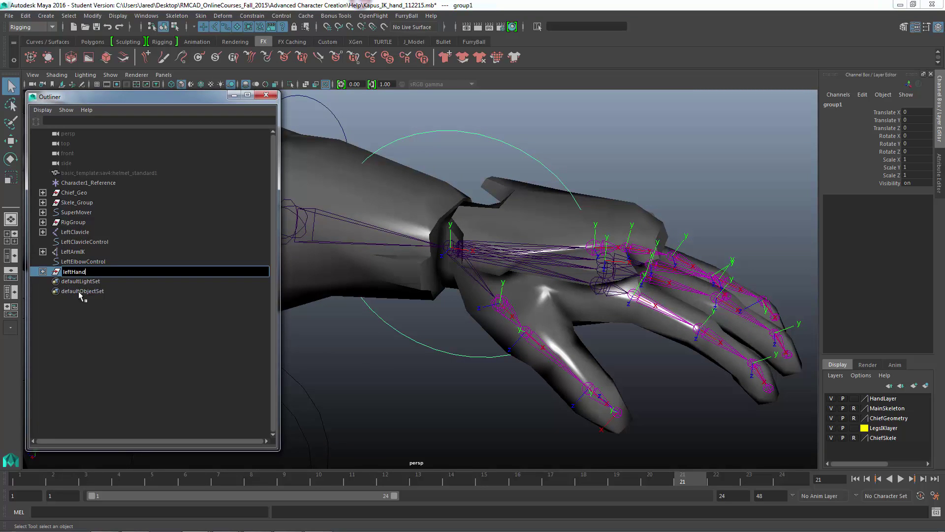
pyautogui.write('leftHandGrp')
pyautogui.press('Return')
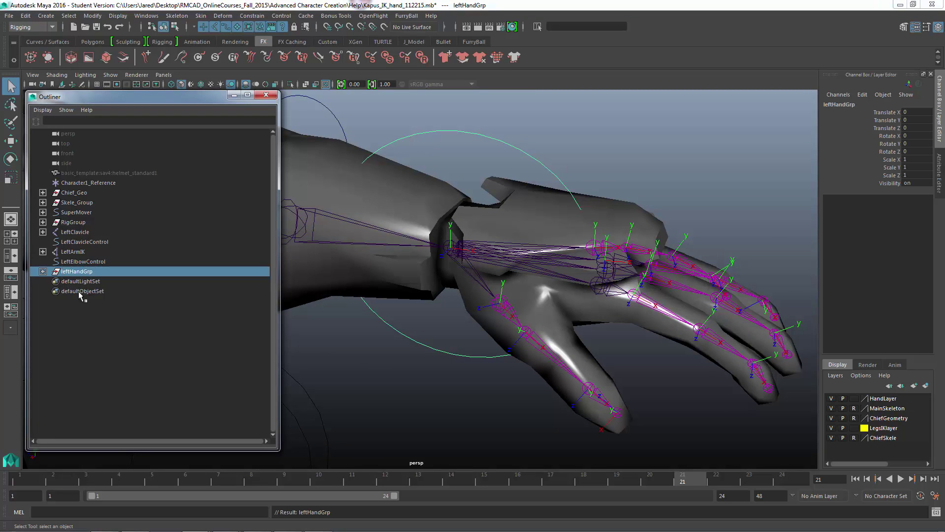
# Step: Parent-constrain leftHandGrp to the LeftHand joint with Maintain offset off, so the group snaps to the wrist
pyautogui.keyDown('alt'); pyautogui.moveTo(489, 261); pyautogui.dragTo(457, 197); pyautogui.keyUp('alt')
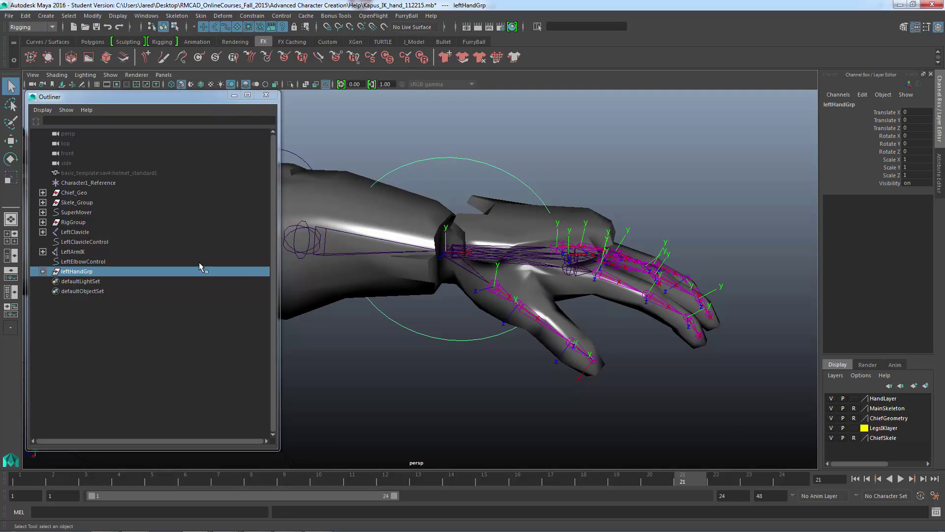
pyautogui.click(485, 255)
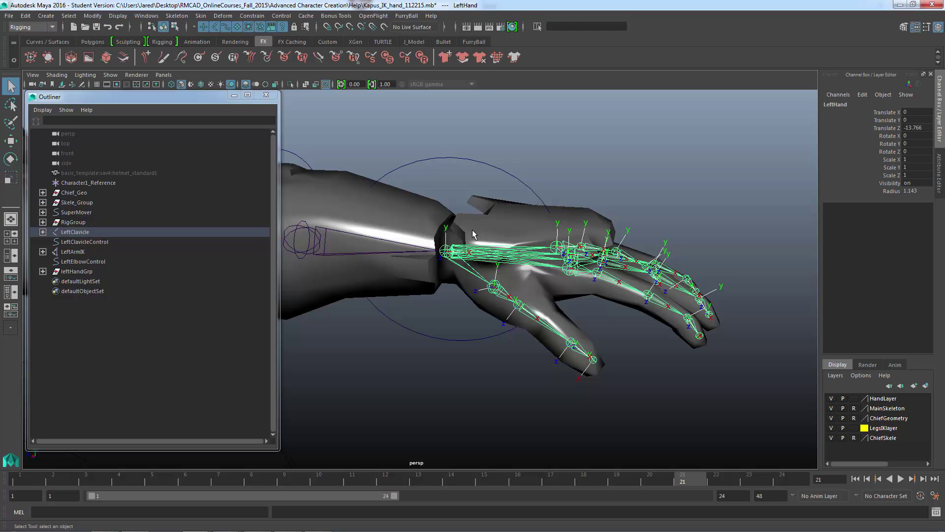
pyautogui.click(74, 270)
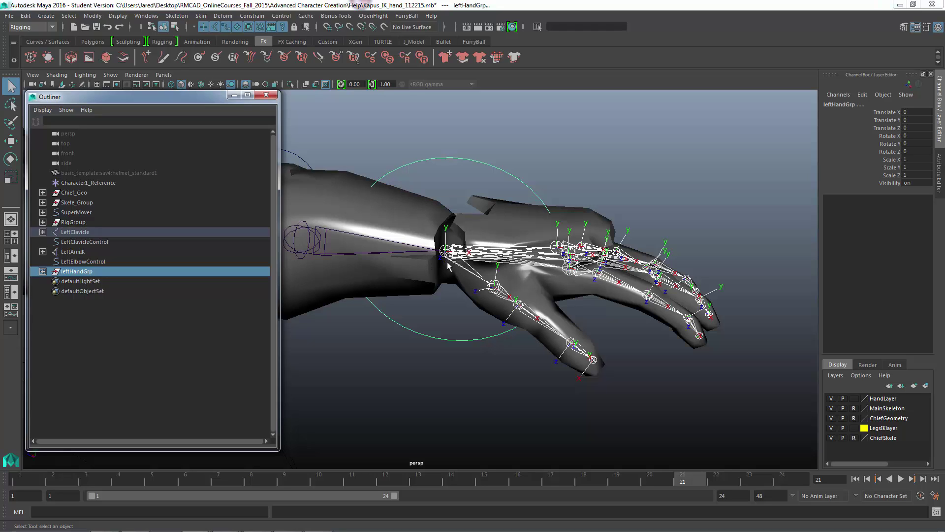
pyautogui.click(251, 16)
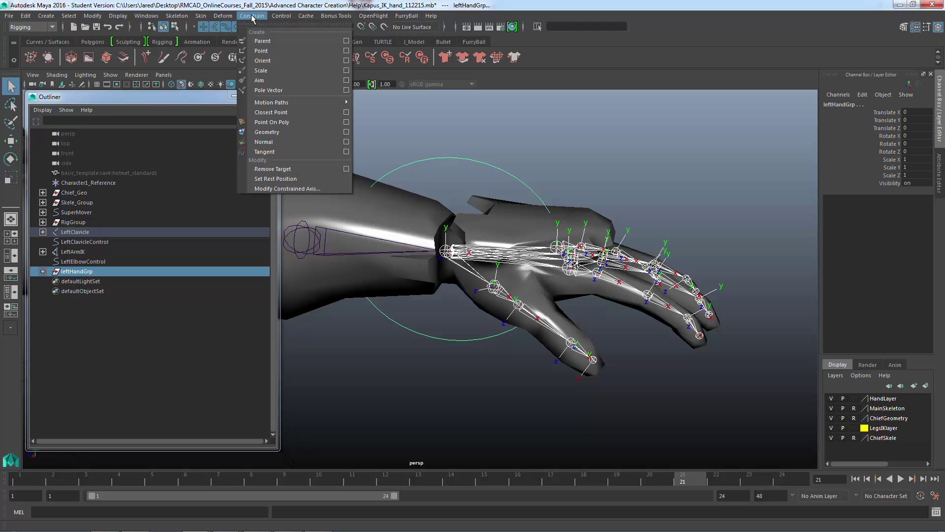
pyautogui.click(346, 42)
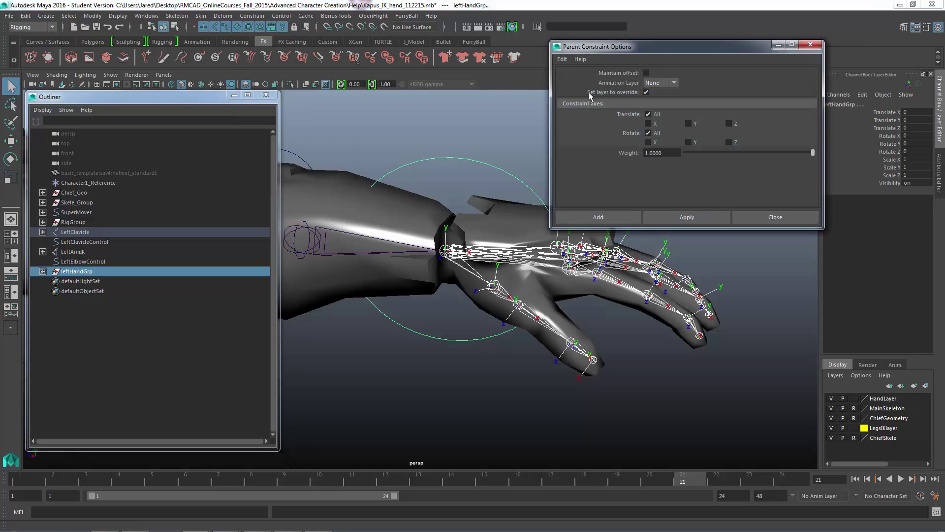
pyautogui.click(647, 73)
pyautogui.click(599, 217)
# Step: Compare the transform values of HandCTRL, its parent leftHandGrp and the LeftHand joint, and examine the curve's alignment around the wrist
pyautogui.keyDown('alt'); pyautogui.moveTo(517, 246); pyautogui.dragTo(499, 197); pyautogui.keyUp('alt')
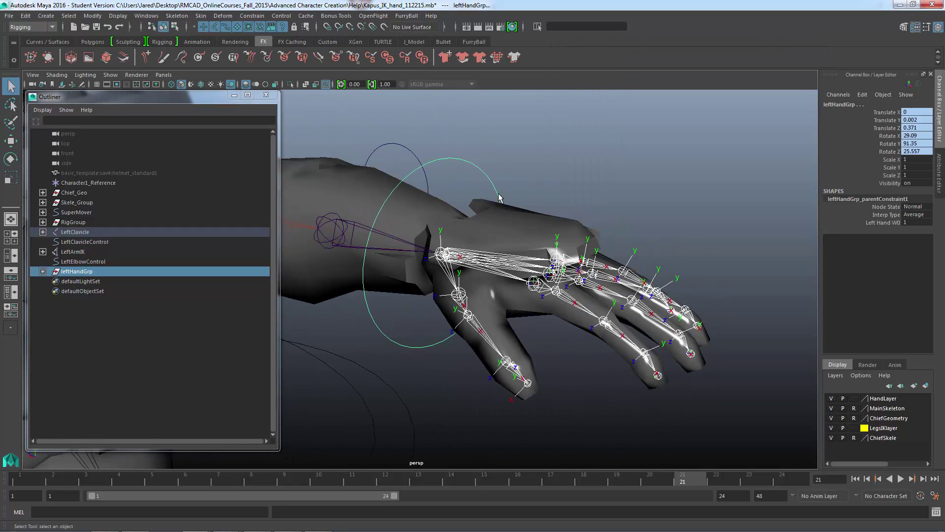
pyautogui.click(473, 195)
pyautogui.keyDown('alt'); pyautogui.moveTo(463, 233); pyautogui.dragTo(432, 268); pyautogui.keyUp('alt')
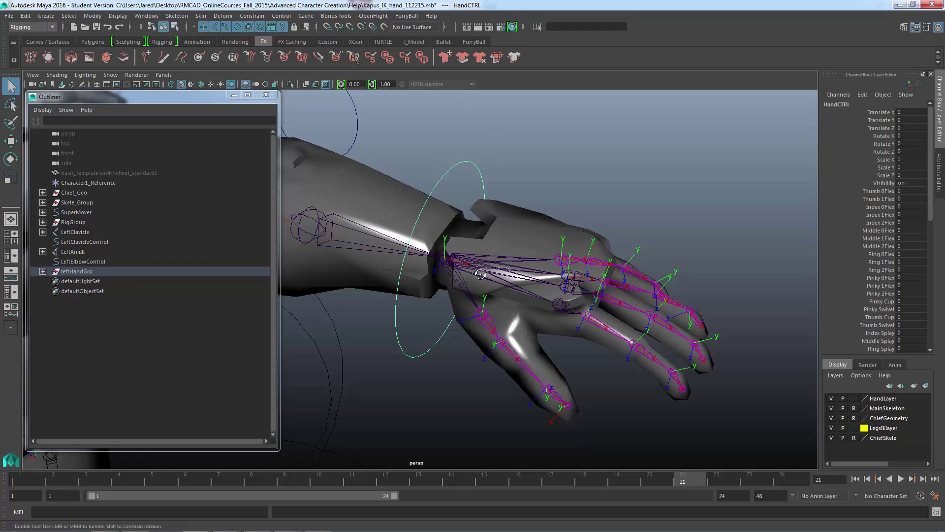
pyautogui.keyDown('alt'); pyautogui.moveTo(480, 279); pyautogui.dragTo(471, 274); pyautogui.keyUp('alt')
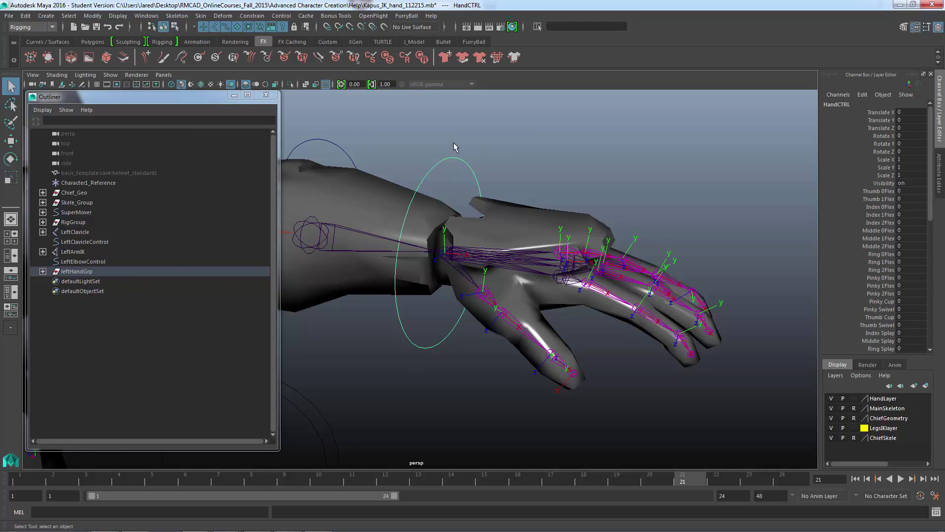
pyautogui.press('Up')
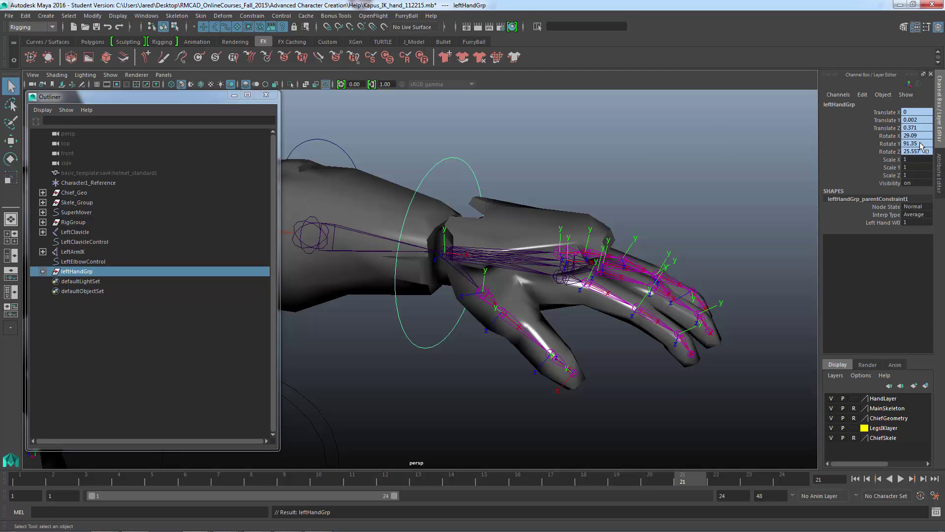
pyautogui.click(482, 259)
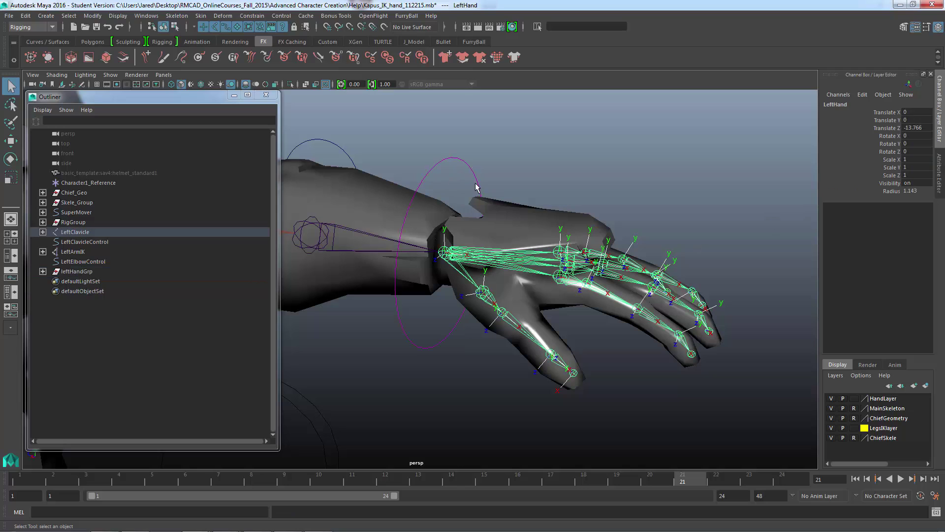
pyautogui.click(468, 170)
pyautogui.press('Up')
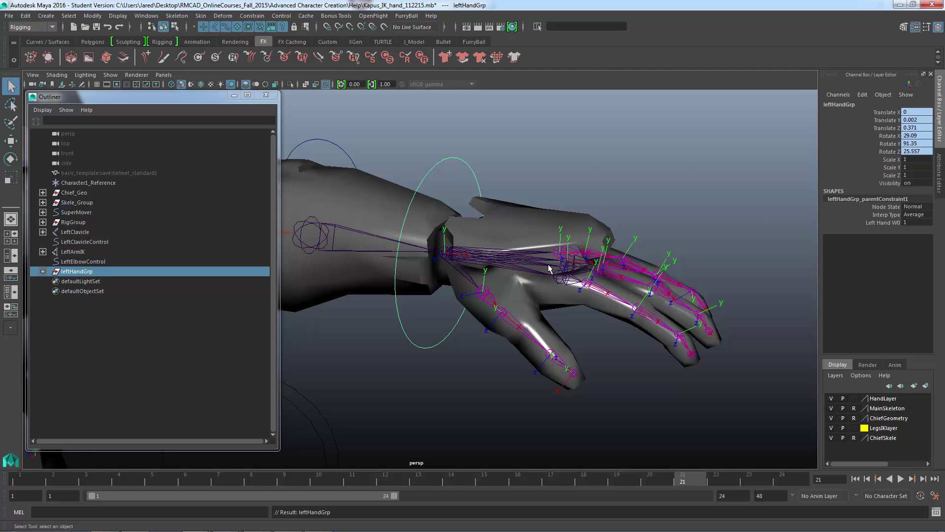
pyautogui.keyDown('alt'); pyautogui.moveTo(550, 267); pyautogui.dragTo(547, 272); pyautogui.keyUp('alt')
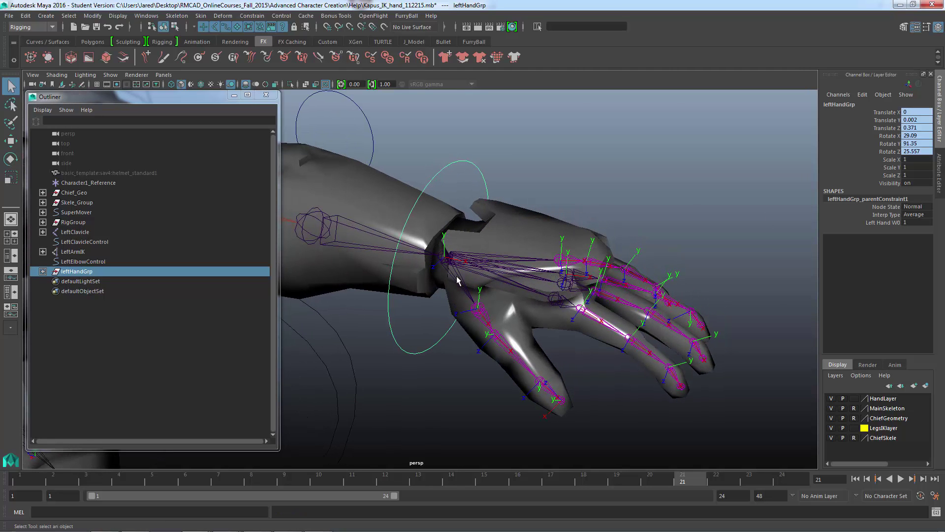
pyautogui.keyDown('alt'); pyautogui.moveTo(472, 309); pyautogui.dragTo(488, 302); pyautogui.keyUp('alt')
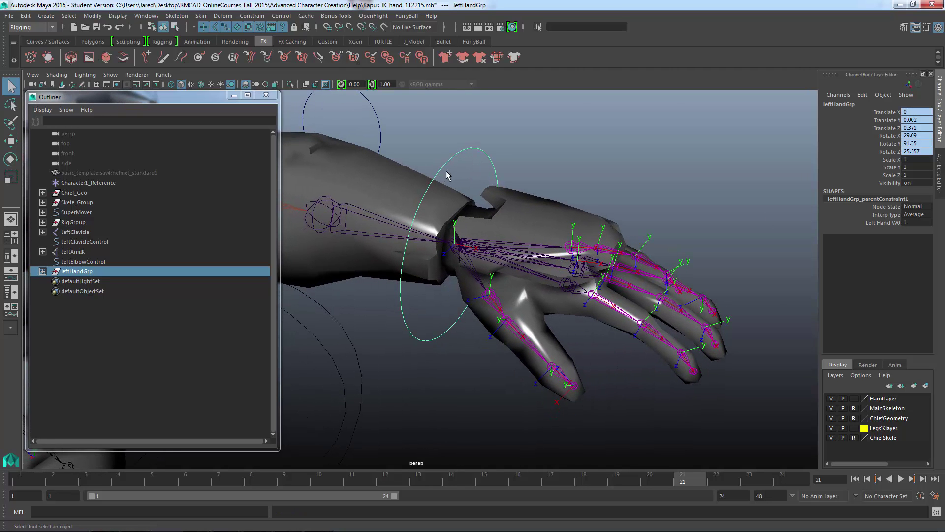
# Step: Delete the parent constraint node from inside leftHandGrp
pyautogui.click(481, 161)
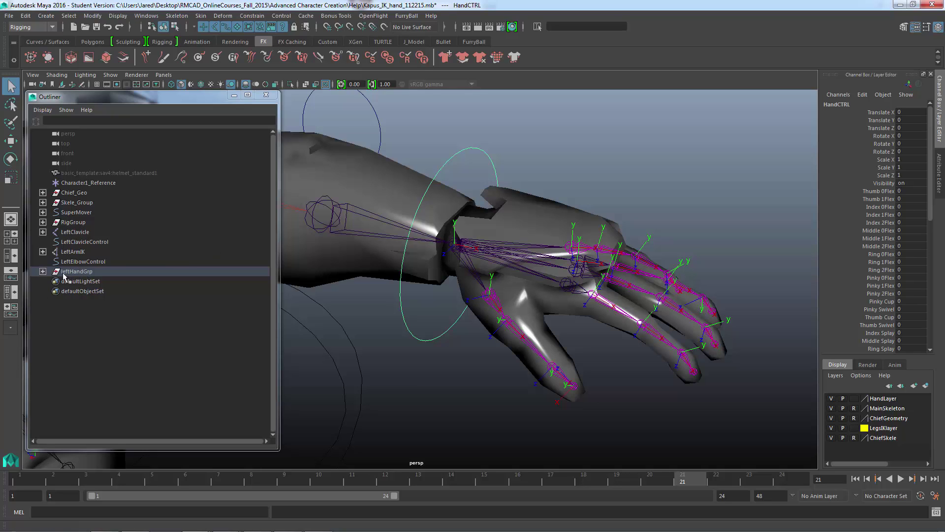
pyautogui.click(42, 271)
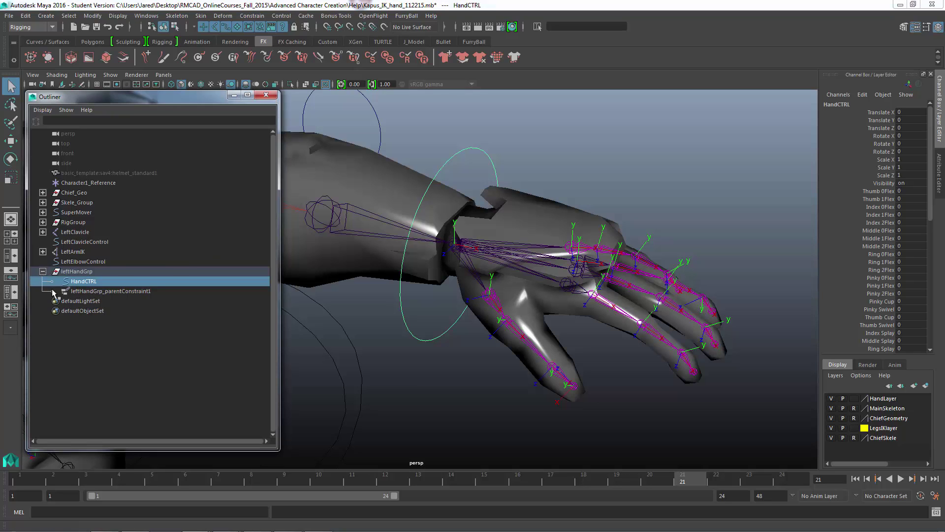
pyautogui.click(88, 293)
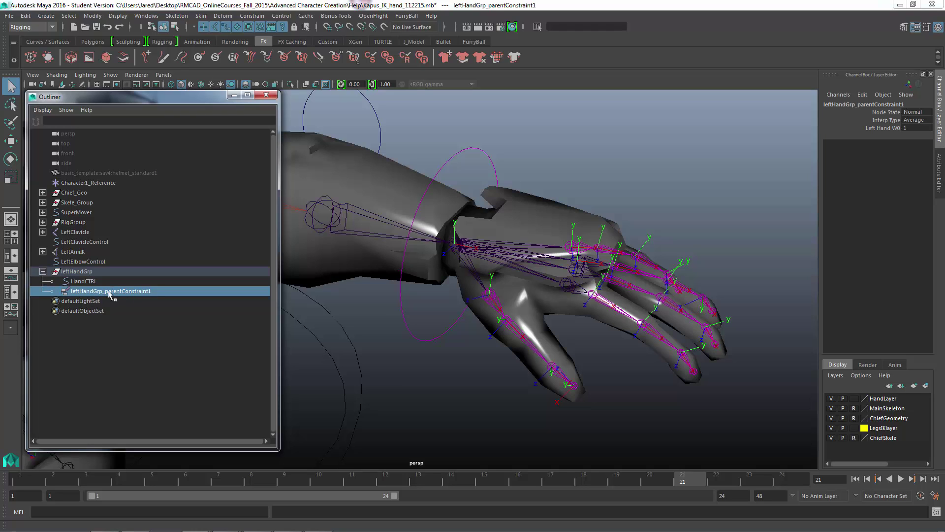
pyautogui.press('Delete')
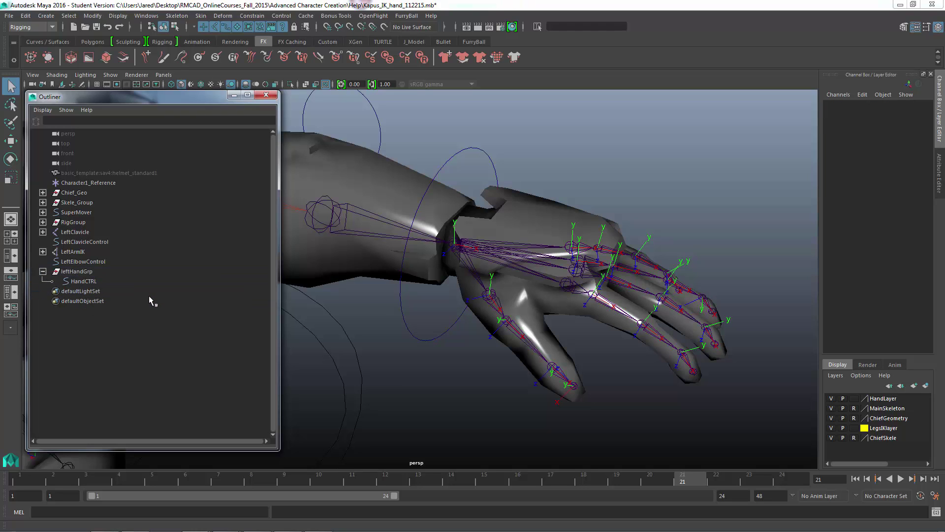
# Step: Examine how the HandCTRL curve, LeftHand joint and LeftForearm joint relate at the wrist before constraining them
pyautogui.click(469, 148)
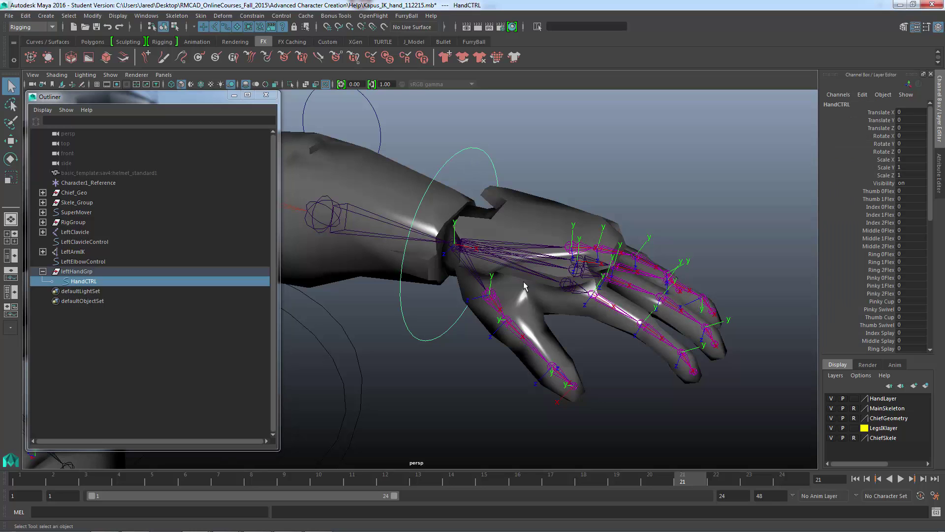
pyautogui.keyDown('alt'); pyautogui.moveTo(523, 285); pyautogui.dragTo(462, 247); pyautogui.keyUp('alt')
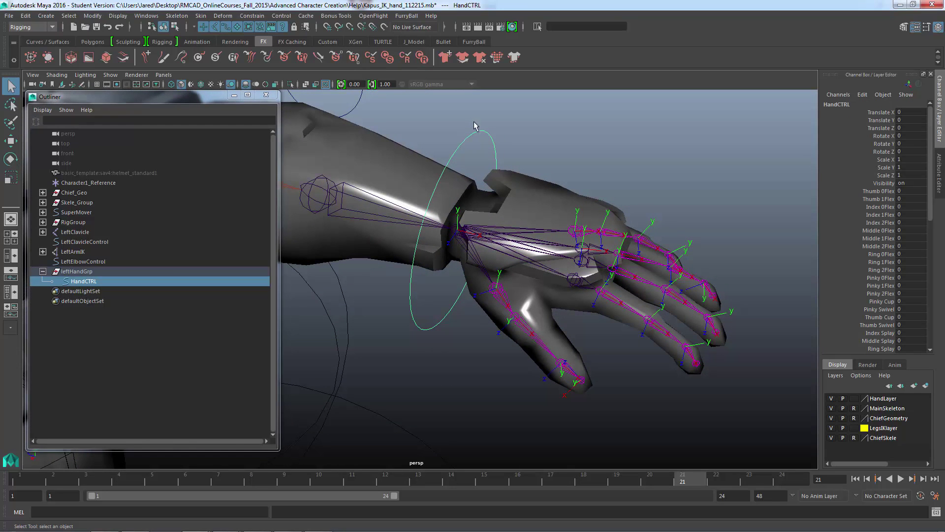
pyautogui.click(410, 206)
pyautogui.click(495, 150)
pyautogui.click(502, 240)
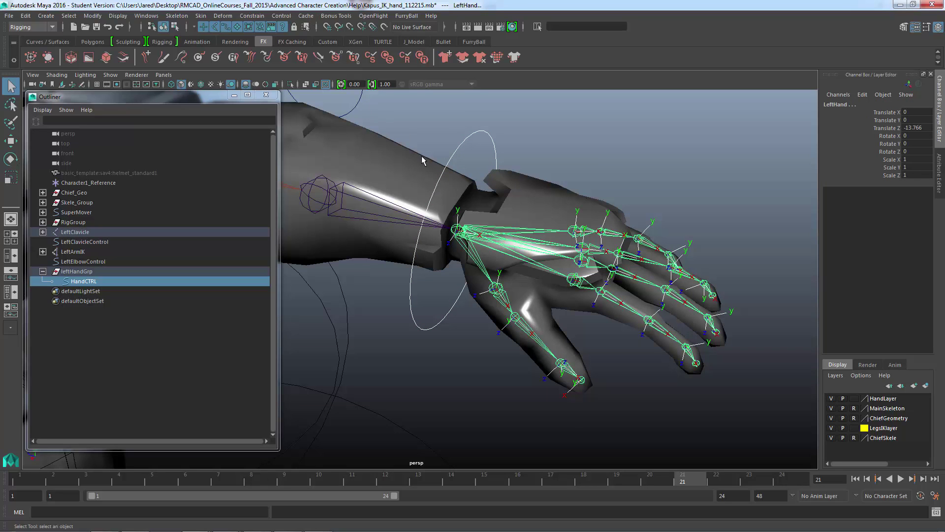
pyautogui.click(504, 238)
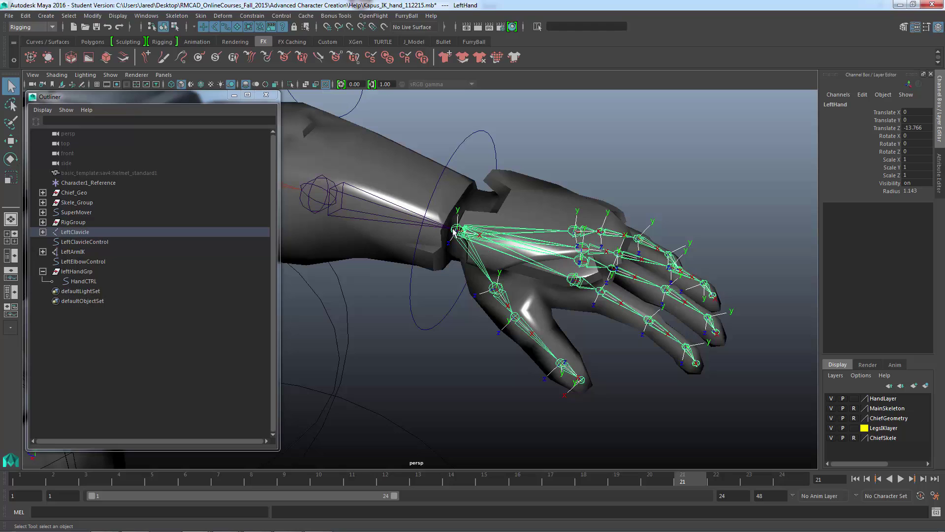
pyautogui.click(398, 215)
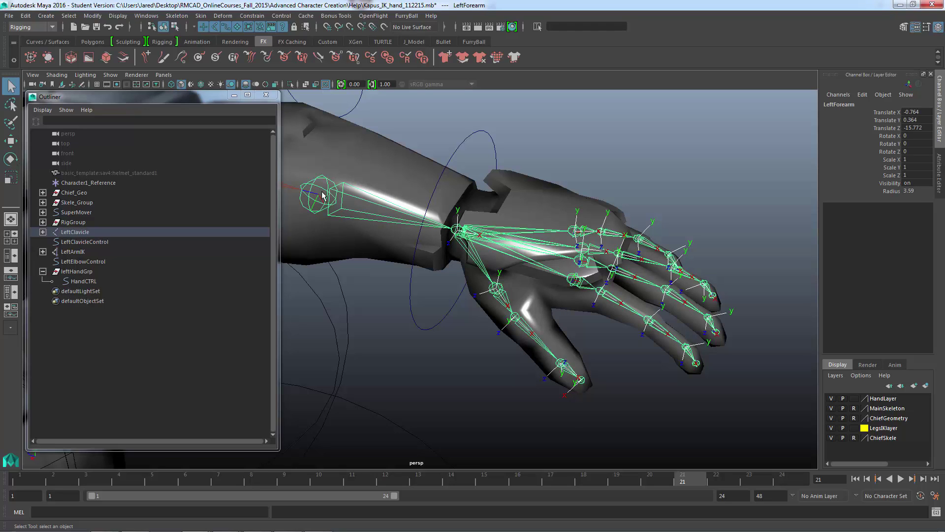
pyautogui.click(488, 241)
pyautogui.keyDown('alt'); pyautogui.moveTo(483, 259); pyautogui.dragTo(487, 243); pyautogui.keyUp('alt')
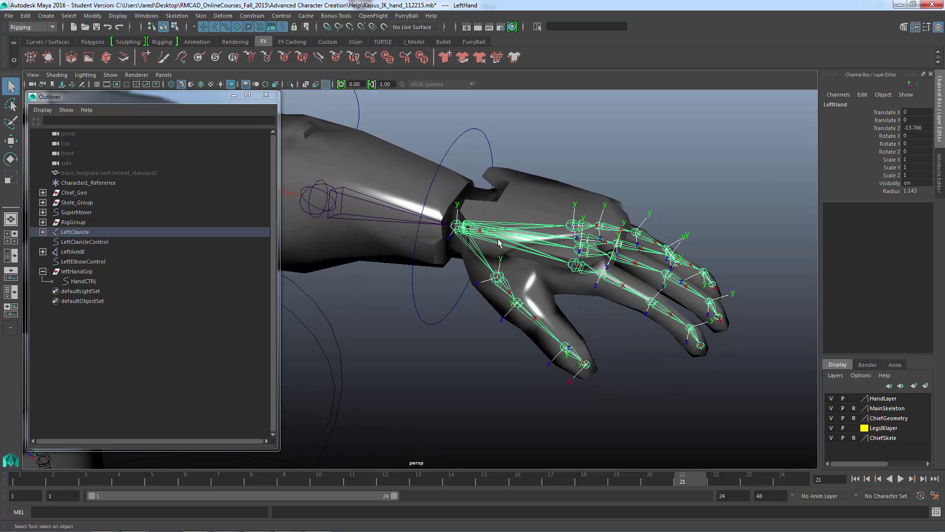
pyautogui.keyDown('alt'); pyautogui.moveTo(532, 206); pyautogui.dragTo(466, 209); pyautogui.keyUp('alt')
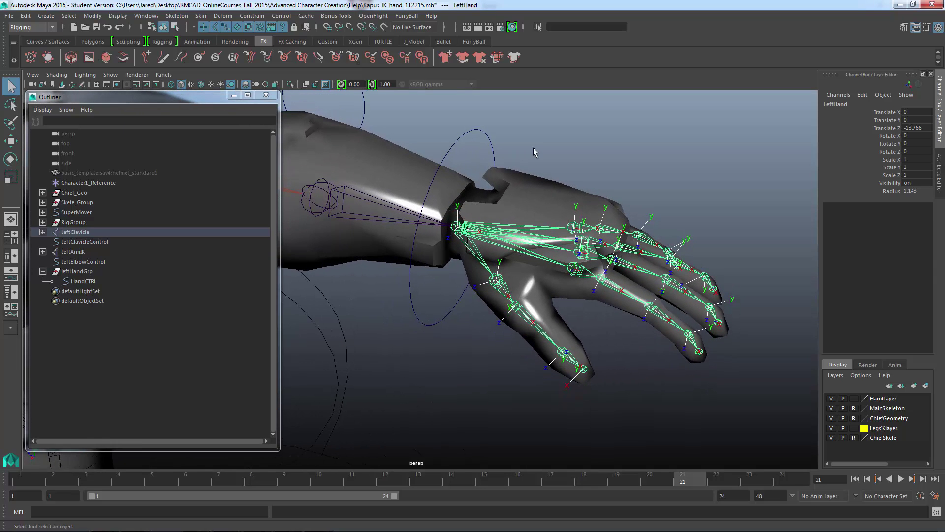
# Step: Orient-constrain the LeftHand joint to the HandCTRL curve with Maintain offset on, all axes and a weight of 1
pyautogui.click(474, 148)
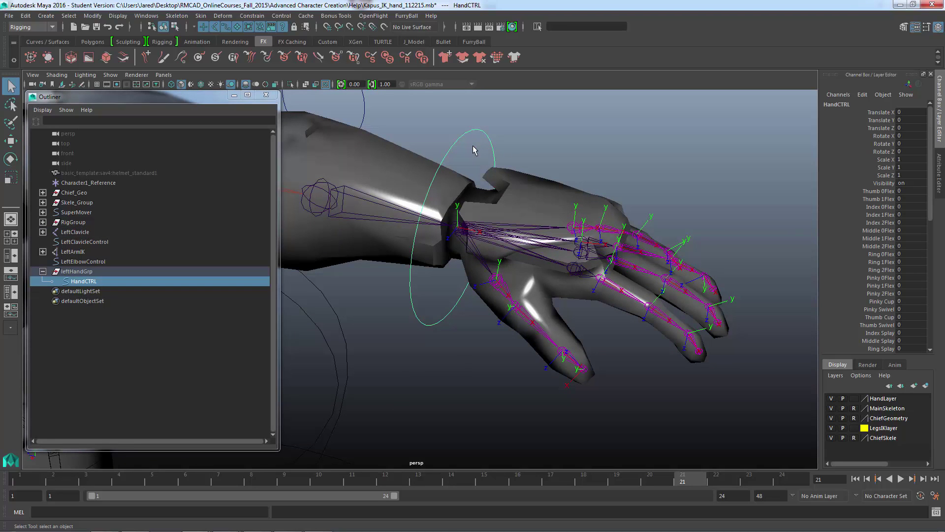
pyautogui.click(504, 241)
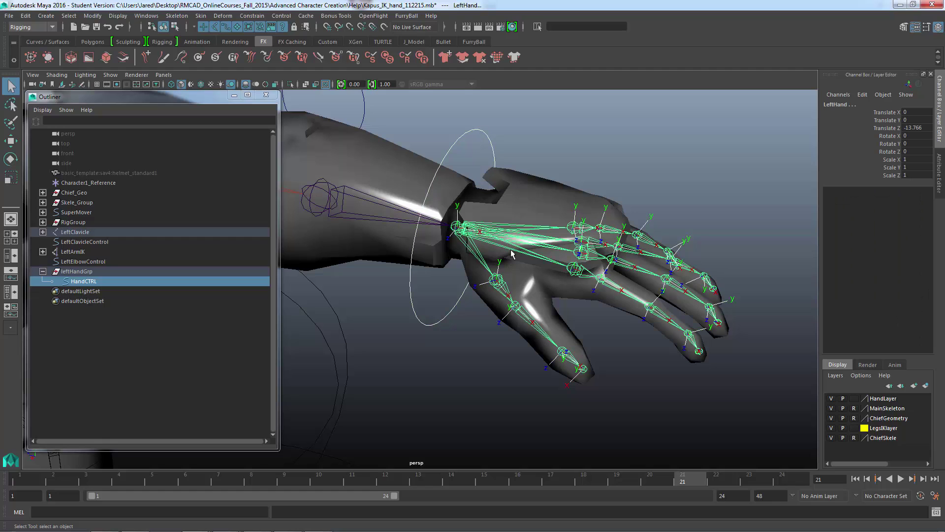
pyautogui.keyDown('alt'); pyautogui.moveTo(531, 271); pyautogui.dragTo(565, 246, button='middle'); pyautogui.keyUp('alt')
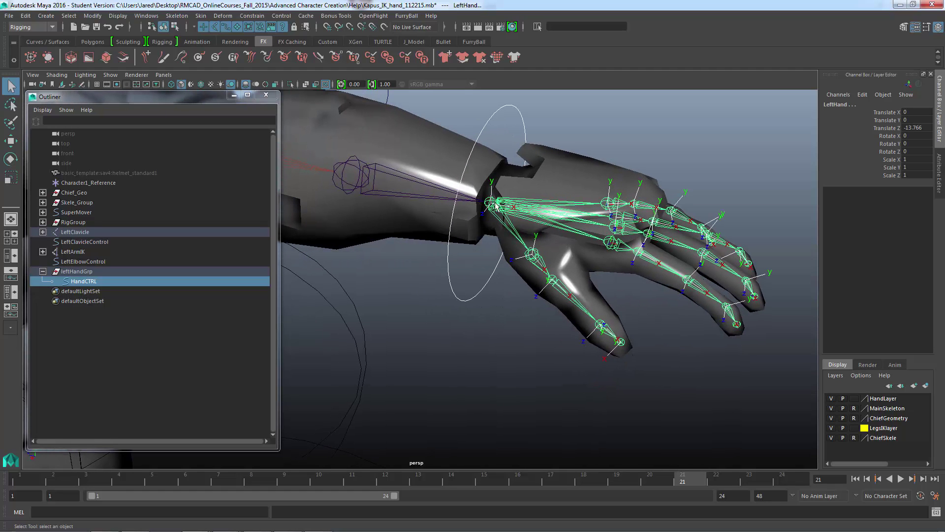
pyautogui.keyDown('alt'); pyautogui.moveTo(494, 201); pyautogui.dragTo(501, 220); pyautogui.keyUp('alt')
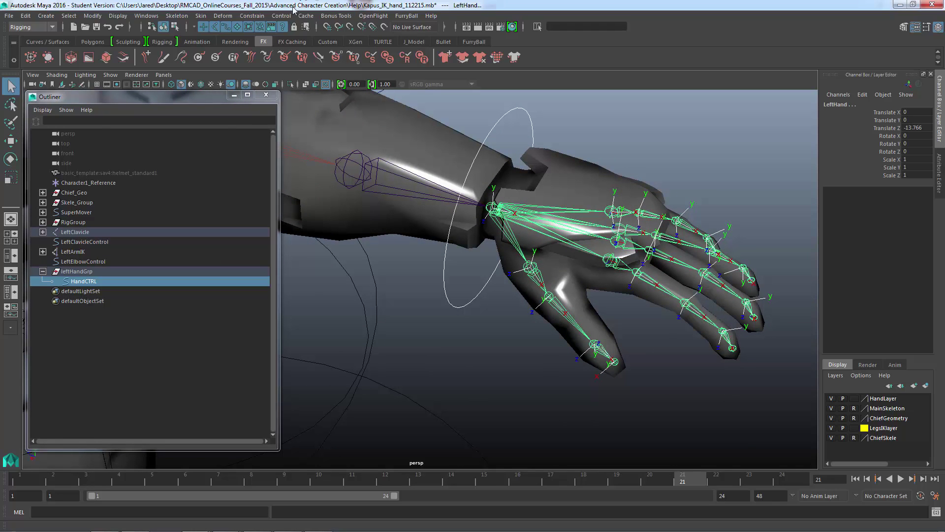
pyautogui.click(259, 16)
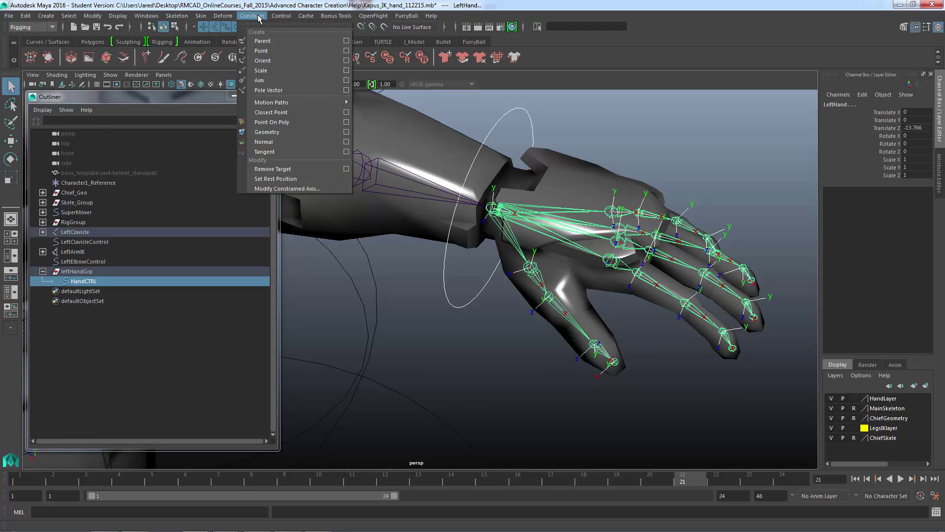
pyautogui.click(347, 61)
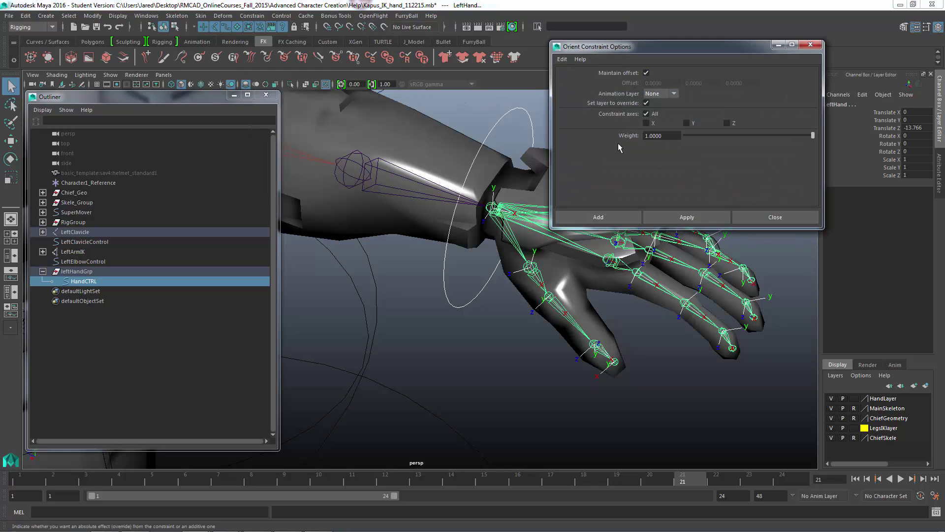
pyautogui.click(607, 219)
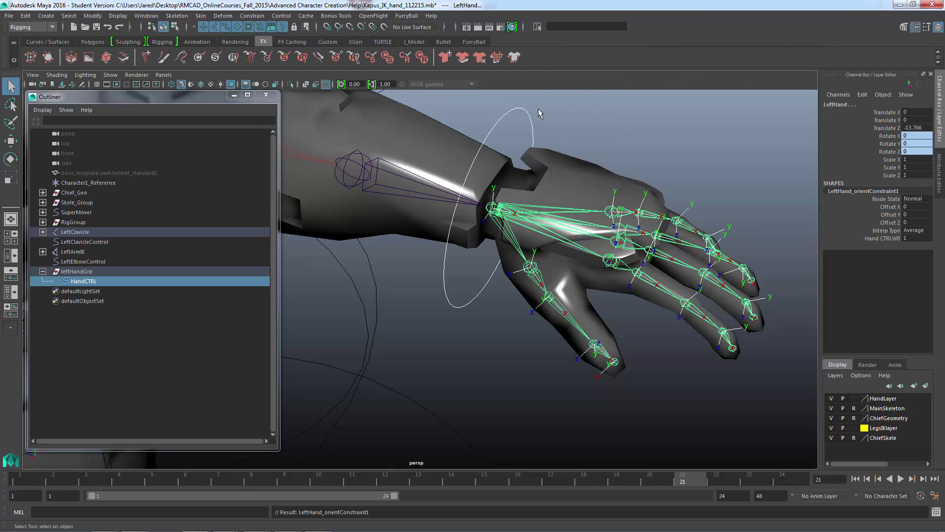
# Step: Test-rotate the HandCTRL curve about X to check how the hand joints follow, and undo the rotation
pyautogui.click(510, 126)
pyautogui.keyDown('alt'); pyautogui.moveTo(586, 236); pyautogui.dragTo(620, 228, button='middle'); pyautogui.keyUp('alt')
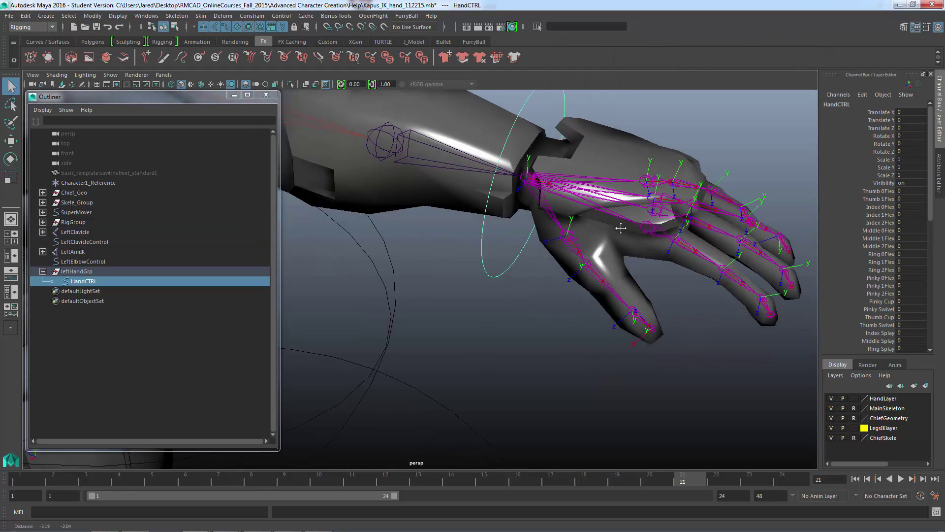
pyautogui.moveTo(620, 228)
pyautogui.keyDown('alt'); pyautogui.mouseDown()
pyautogui.moveTo(569, 257)
pyautogui.moveTo(587, 282)
pyautogui.moveTo(580, 258)
pyautogui.moveTo(590, 261)
pyautogui.mouseUp(); pyautogui.keyUp('alt')
pyautogui.keyDown('alt'); pyautogui.moveTo(554, 249); pyautogui.dragTo(511, 249, button='middle'); pyautogui.keyUp('alt')
pyautogui.keyDown('alt'); pyautogui.moveTo(527, 254); pyautogui.dragTo(542, 271); pyautogui.keyUp('alt')
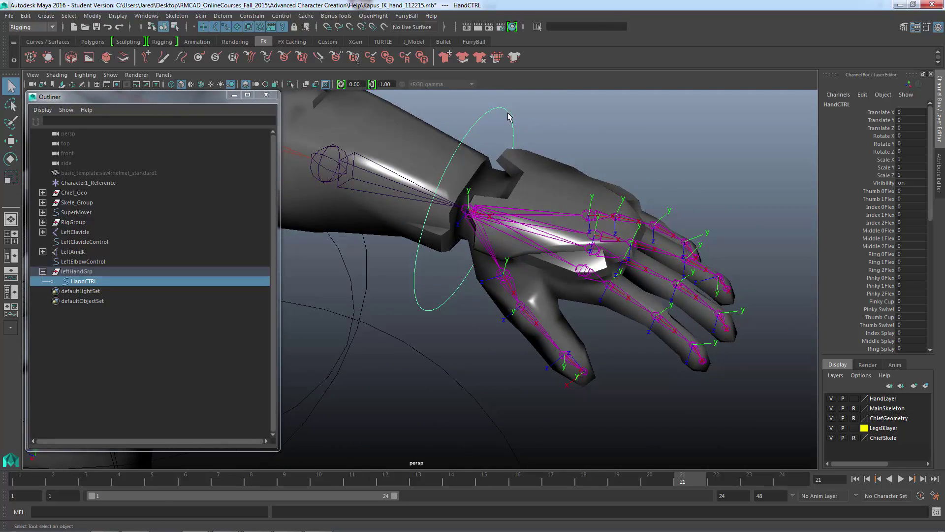
pyautogui.keyDown('alt'); pyautogui.moveTo(505, 122); pyautogui.dragTo(510, 152); pyautogui.keyUp('alt')
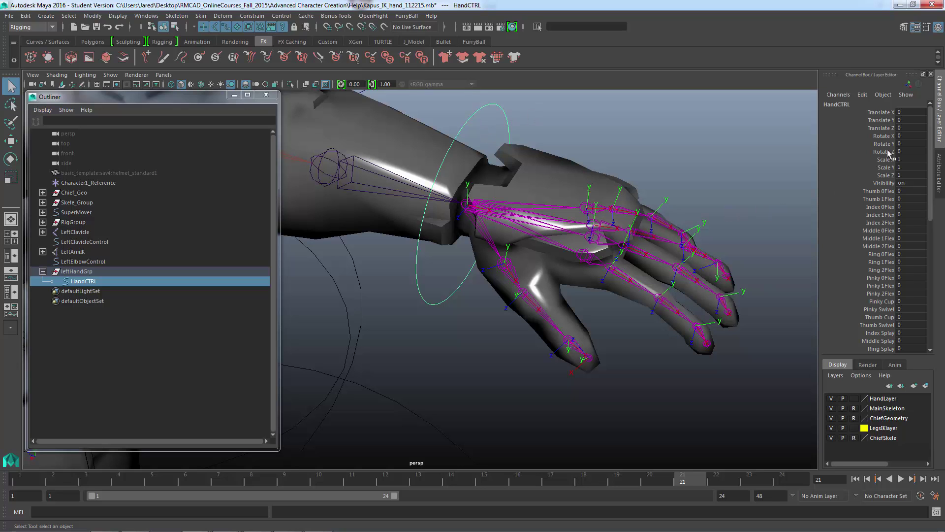
pyautogui.click(881, 136)
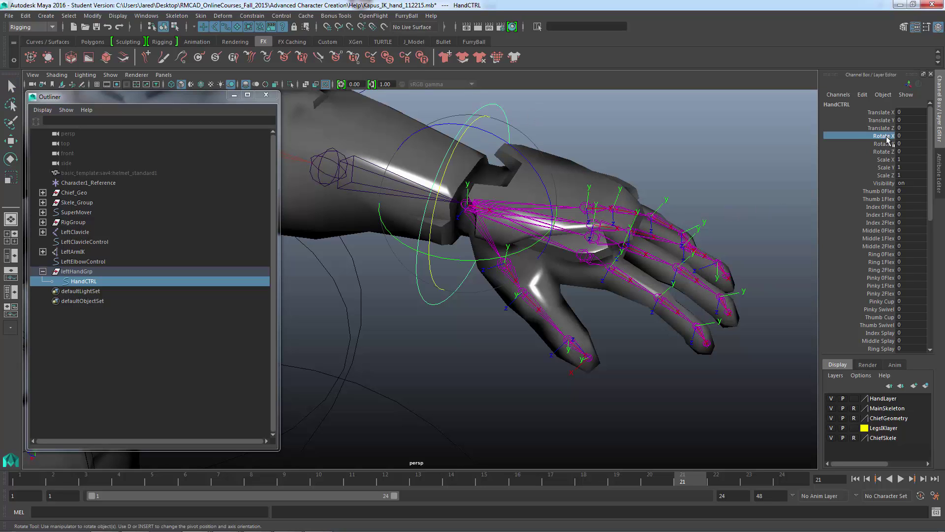
pyautogui.moveTo(703, 151); pyautogui.dragTo(656, 158, button='middle')
pyautogui.hotkey('ctrl', 'z')
pyautogui.hotkey('ctrl', 'z')
pyautogui.hotkey('ctrl', 'z')
pyautogui.hotkey('ctrl', 'z')
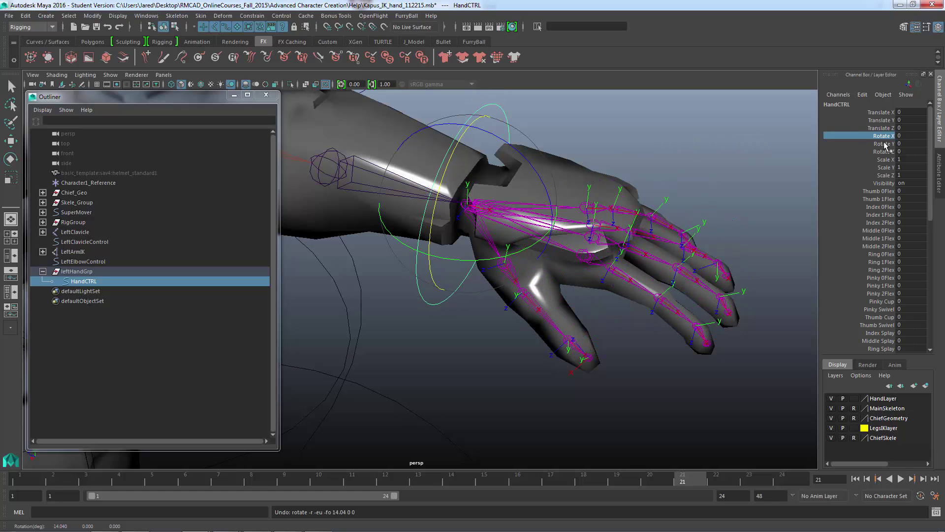
# Step: Test-rotate HandCTRL about Y and about Z separately, undoing each rotation
pyautogui.click(885, 144)
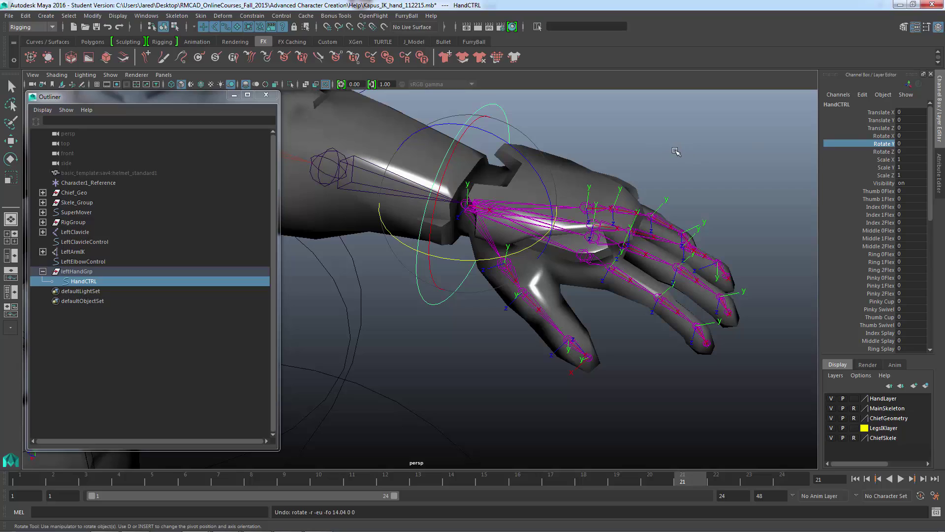
pyautogui.moveTo(677, 150); pyautogui.dragTo(715, 146, button='middle')
pyautogui.hotkey('ctrl', 'z')
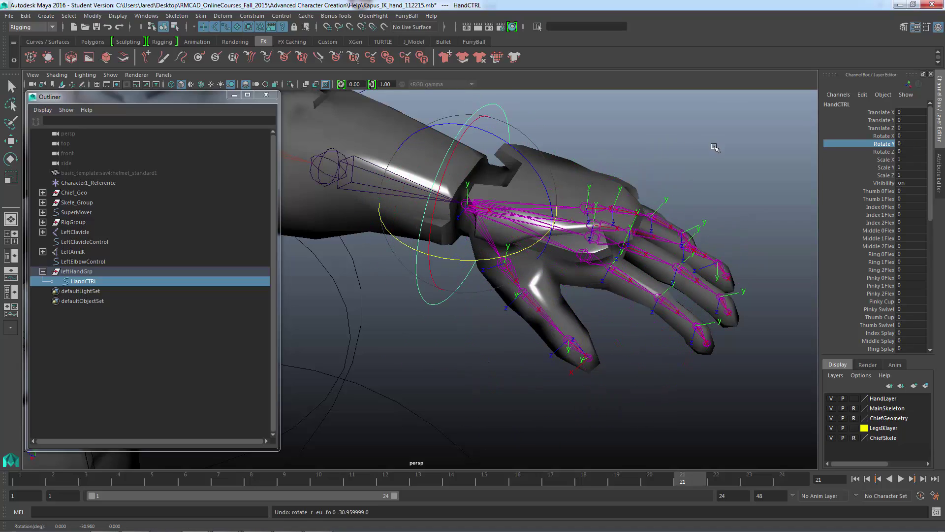
pyautogui.click(884, 153)
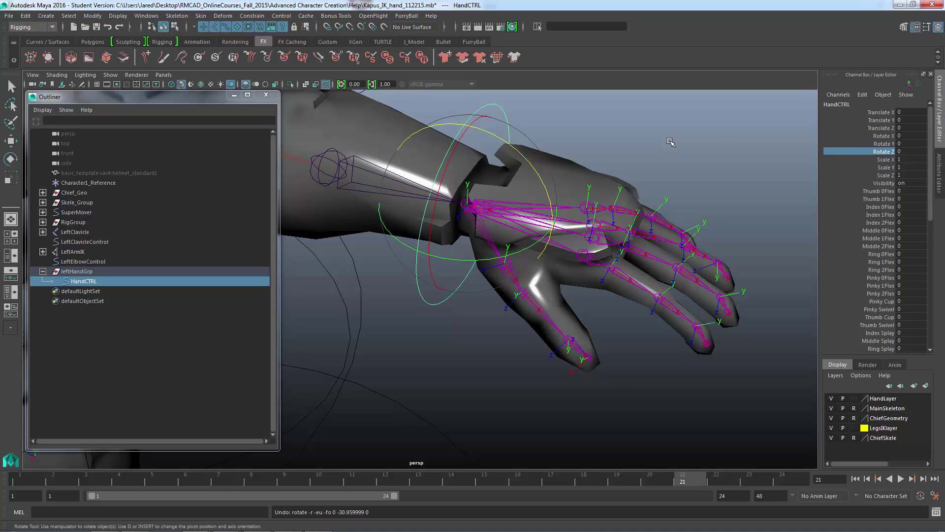
pyautogui.moveTo(670, 142)
pyautogui.mouseDown(button='middle')
pyautogui.moveTo(681, 141)
pyautogui.moveTo(655, 143)
pyautogui.moveTo(720, 137)
pyautogui.moveTo(625, 131)
pyautogui.moveTo(675, 135)
pyautogui.mouseUp(button='middle')
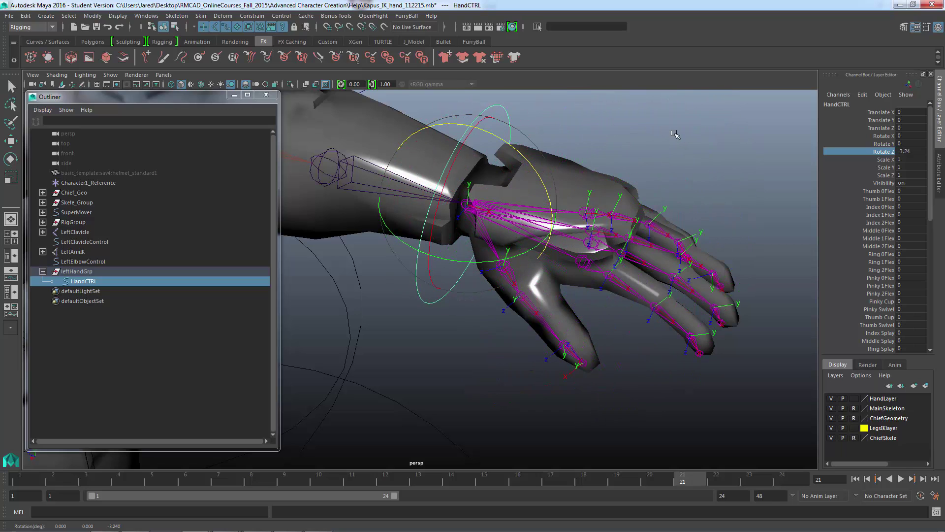
pyautogui.hotkey('ctrl', 'z')
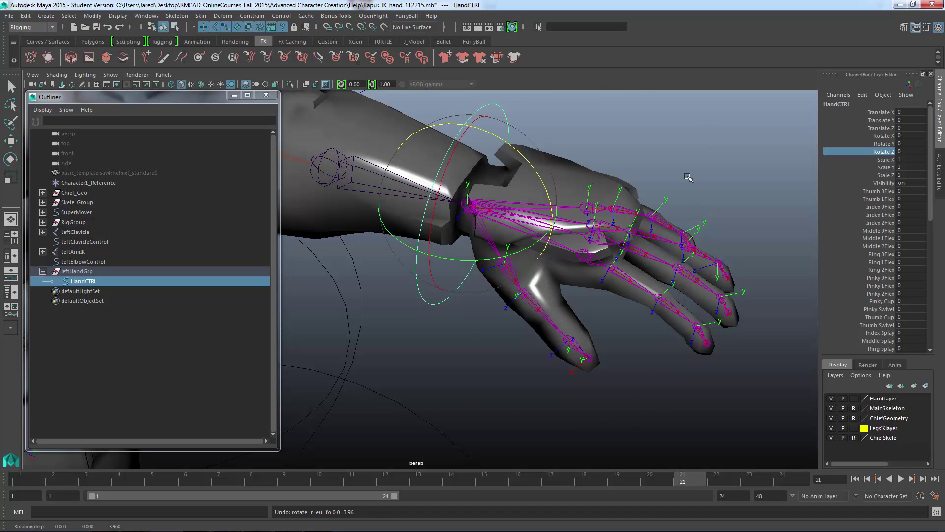
# Step: Try moving the LeftHand joint directly at the wrist, and undo the move
pyautogui.keyDown('alt'); pyautogui.moveTo(519, 220); pyautogui.dragTo(606, 221); pyautogui.keyUp('alt')
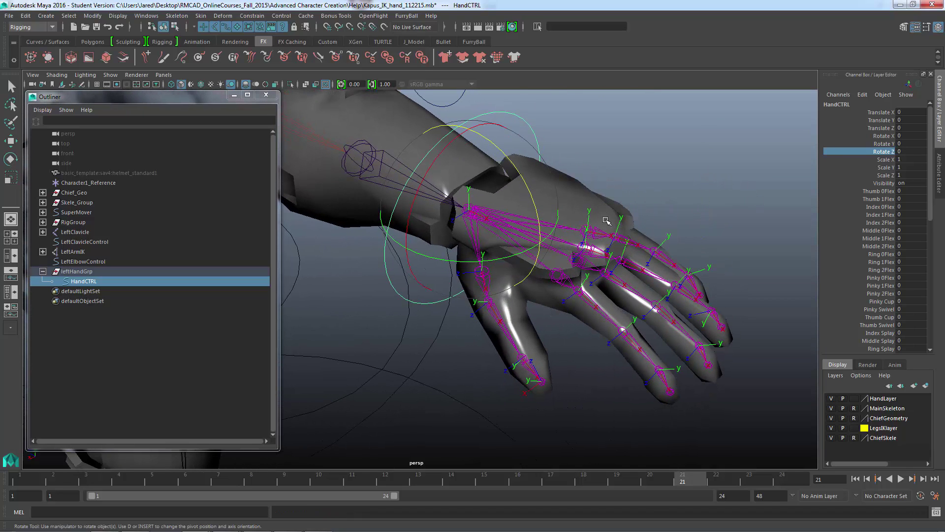
pyautogui.keyDown('alt'); pyautogui.moveTo(543, 247); pyautogui.dragTo(329, 151); pyautogui.keyUp('alt')
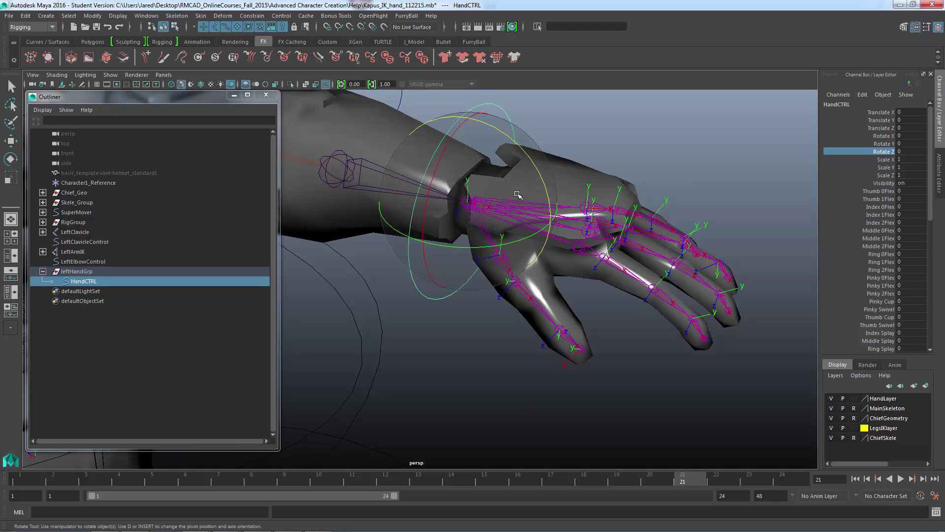
pyautogui.press('q')
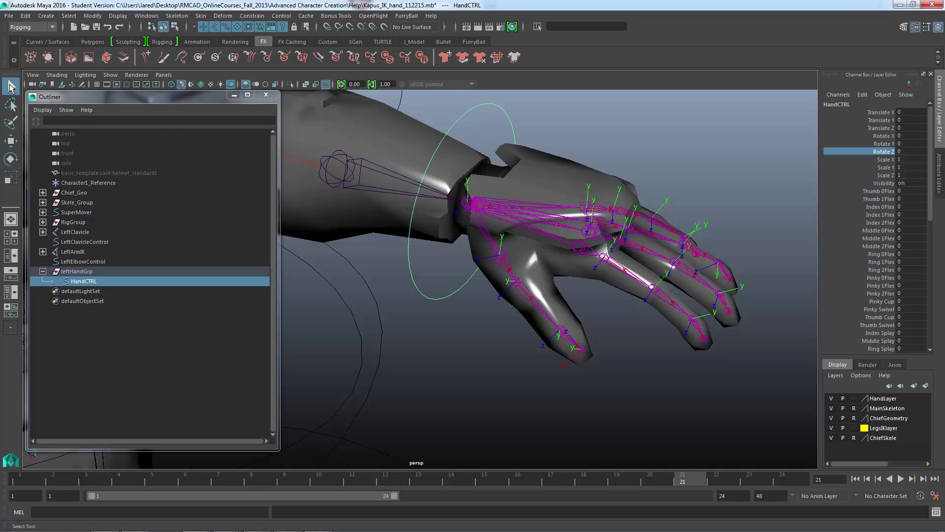
pyautogui.keyDown('alt'); pyautogui.moveTo(482, 225); pyautogui.dragTo(499, 266, button='middle'); pyautogui.keyUp('alt')
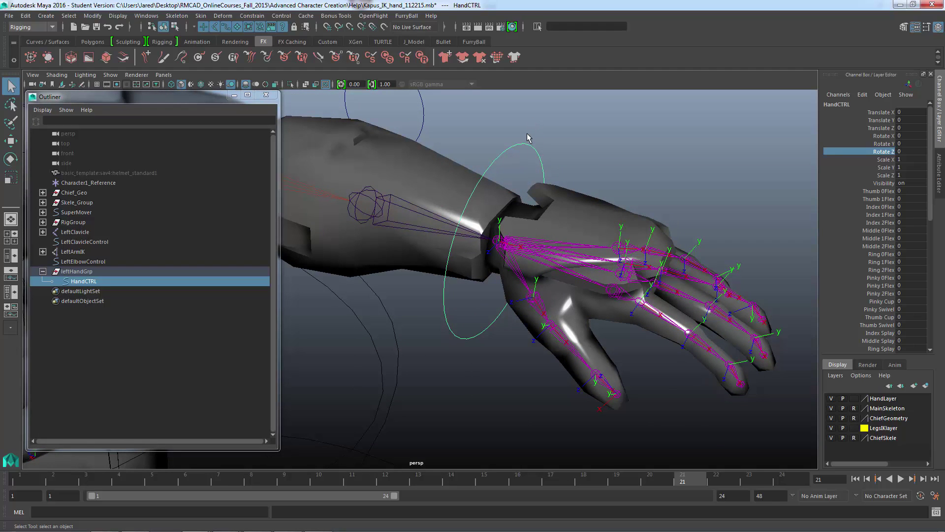
pyautogui.click(534, 250)
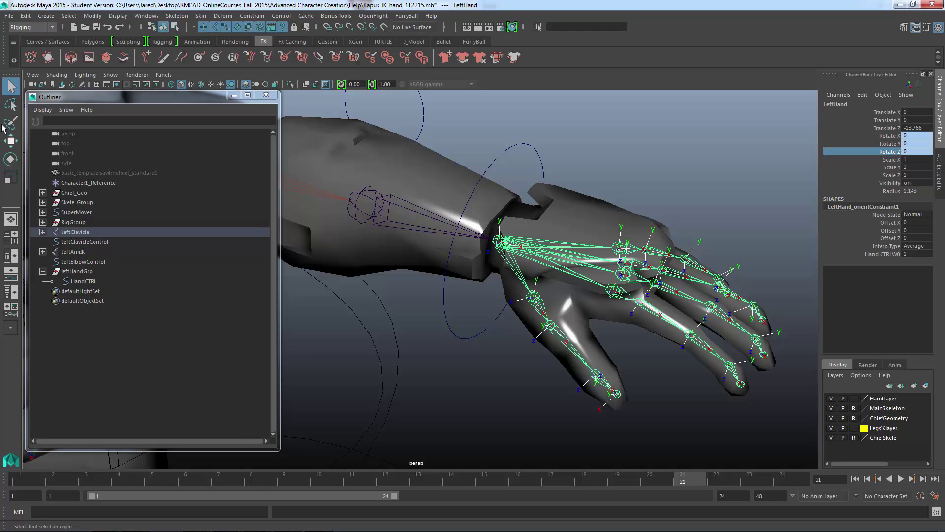
pyautogui.click(10, 141)
pyautogui.moveTo(504, 250); pyautogui.dragTo(512, 223)
pyautogui.hotkey('ctrl', 'z')
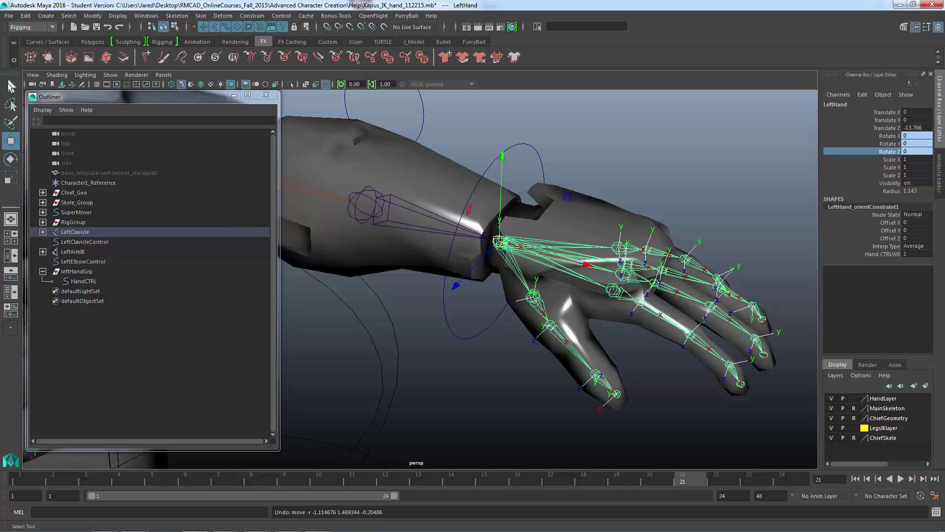
pyautogui.click(8, 83)
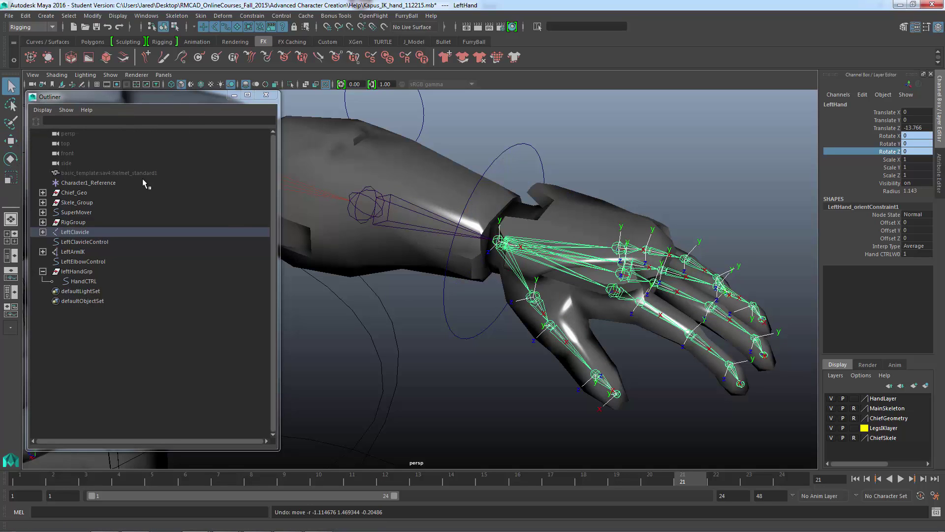
# Step: Point-constrain the LeftArmIK handle to the HandCTRL curve with Maintain offset on, all axes and a weight of 1
pyautogui.moveTo(572, 154); pyautogui.dragTo(521, 171)
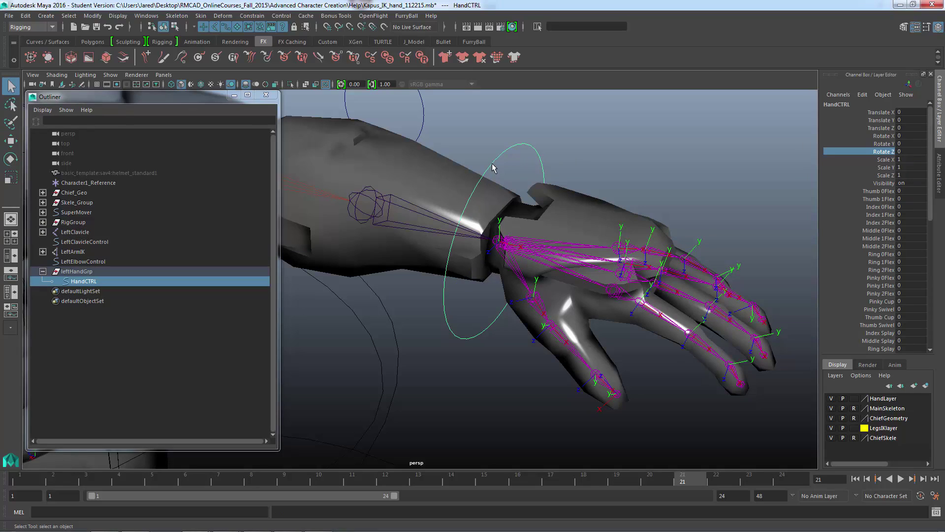
pyautogui.keyDown('ctrl'); pyautogui.click(70, 252); pyautogui.keyUp('ctrl')
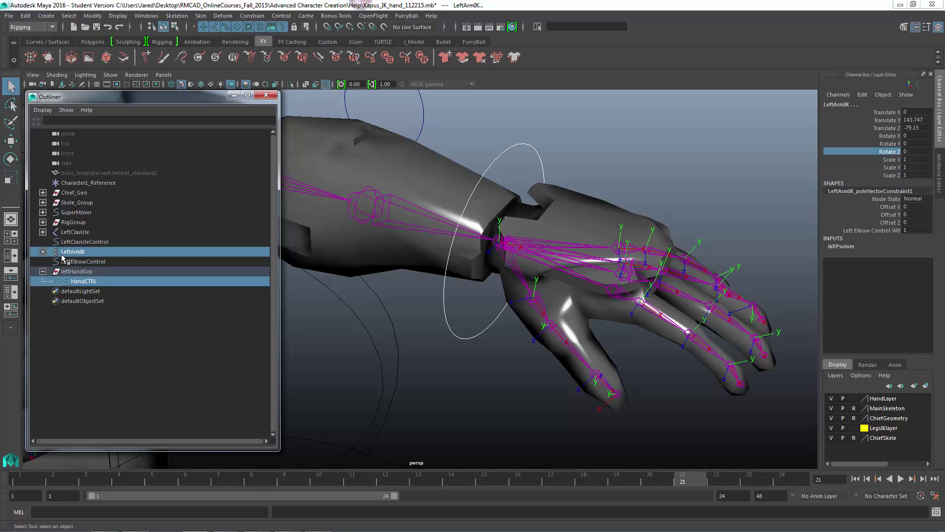
pyautogui.click(256, 17)
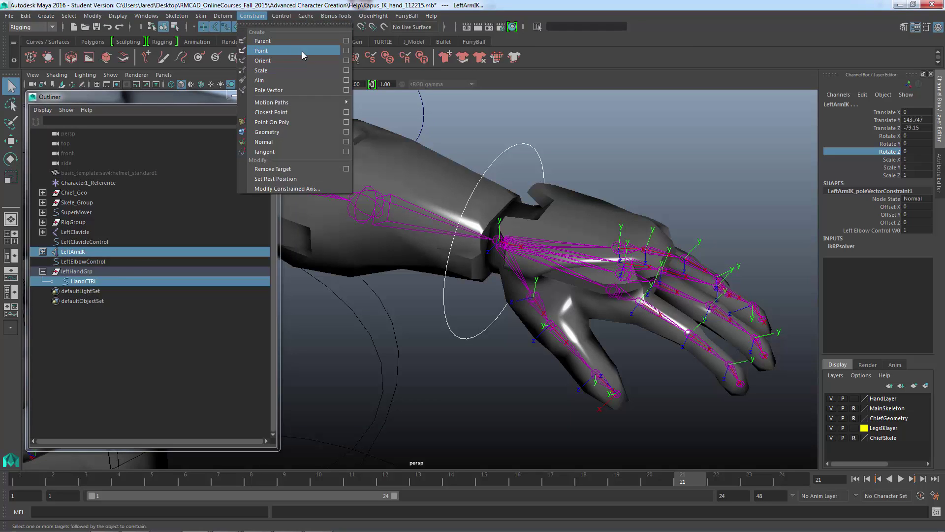
pyautogui.click(347, 51)
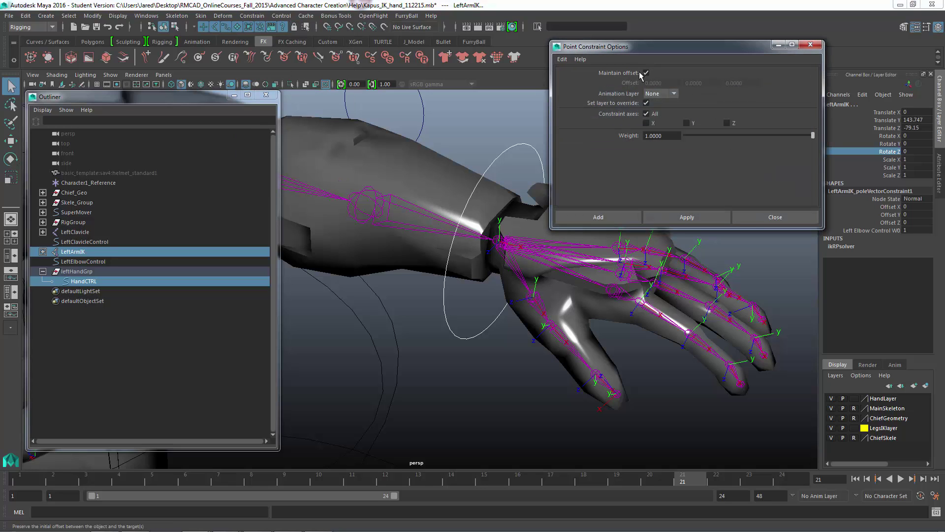
pyautogui.click(597, 217)
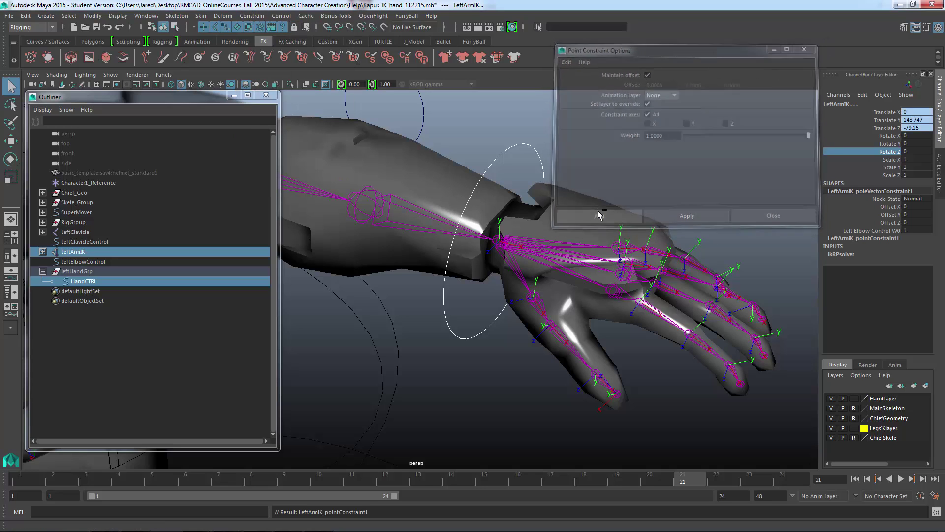
# Step: Test the arm rig by moving and rotating HandCTRL, and undo all changes back to zeroed transforms
pyautogui.keyDown('alt'); pyautogui.moveTo(540, 294); pyautogui.dragTo(468, 259, button='right'); pyautogui.keyUp('alt')
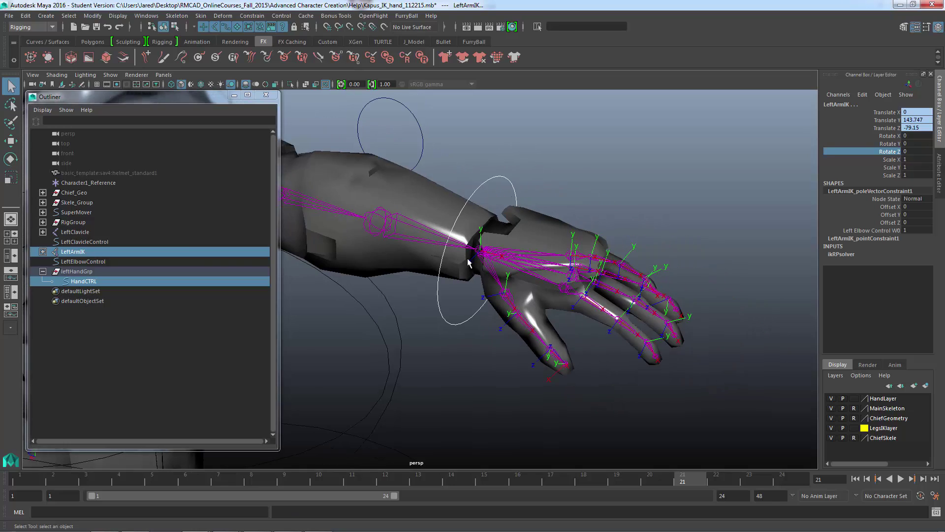
pyautogui.keyDown('alt'); pyautogui.moveTo(542, 263); pyautogui.dragTo(618, 252, button='middle'); pyautogui.keyUp('alt')
pyautogui.keyDown('alt'); pyautogui.moveTo(617, 256); pyautogui.dragTo(528, 270, button='right'); pyautogui.keyUp('alt')
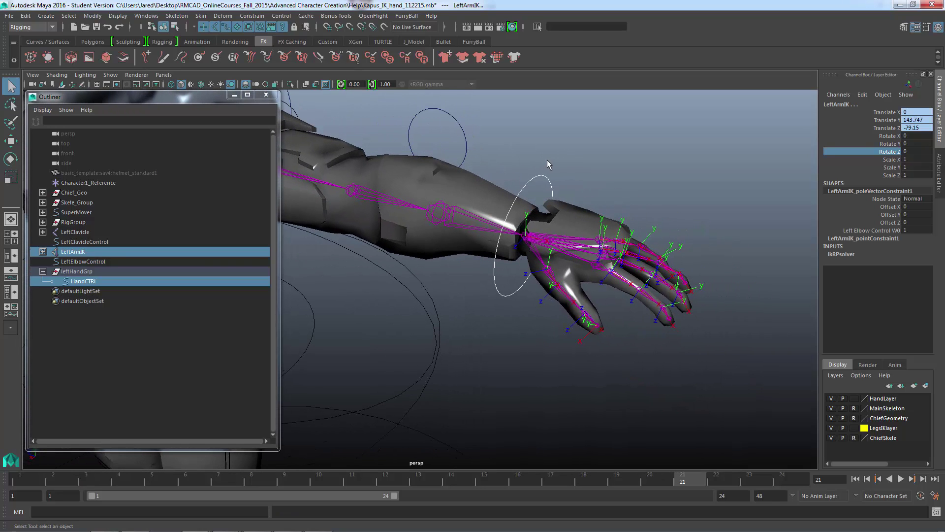
pyautogui.click(536, 195)
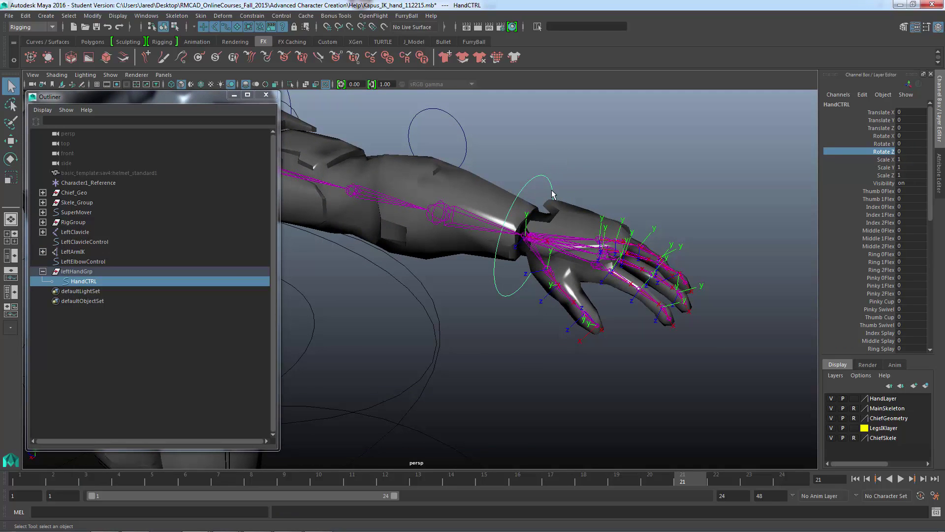
pyautogui.press('w')
pyautogui.keyDown('alt'); pyautogui.moveTo(596, 262); pyautogui.dragTo(433, 194); pyautogui.keyUp('alt')
pyautogui.press('e')
pyautogui.hotkey('ctrl', 'z')
pyautogui.hotkey('ctrl', 'z')
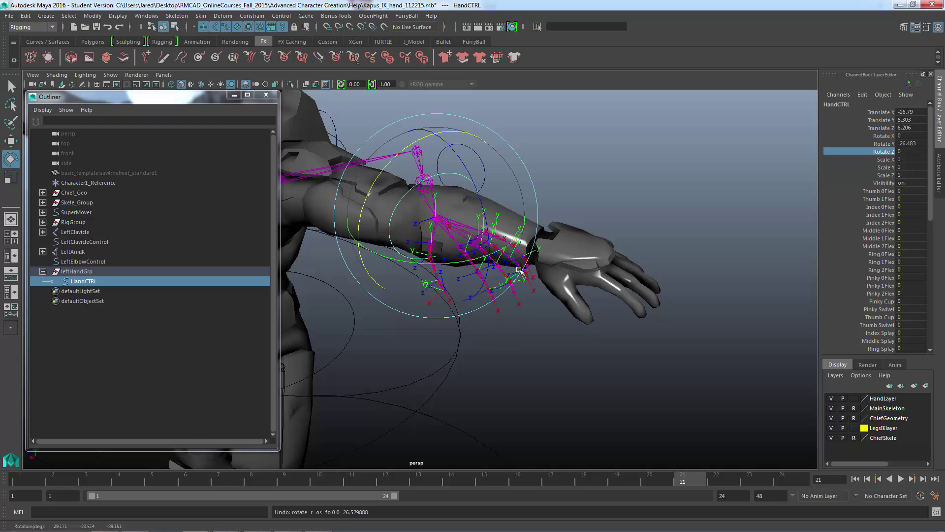
pyautogui.hotkey('ctrl', 'z')
pyautogui.hotkey('ctrl', 'z')
pyautogui.moveTo(484, 250)
pyautogui.keyDown('alt'); pyautogui.mouseDown(button='middle')
pyautogui.moveTo(474, 247)
pyautogui.moveTo(481, 254)
pyautogui.mouseUp(button='middle'); pyautogui.keyUp('alt')
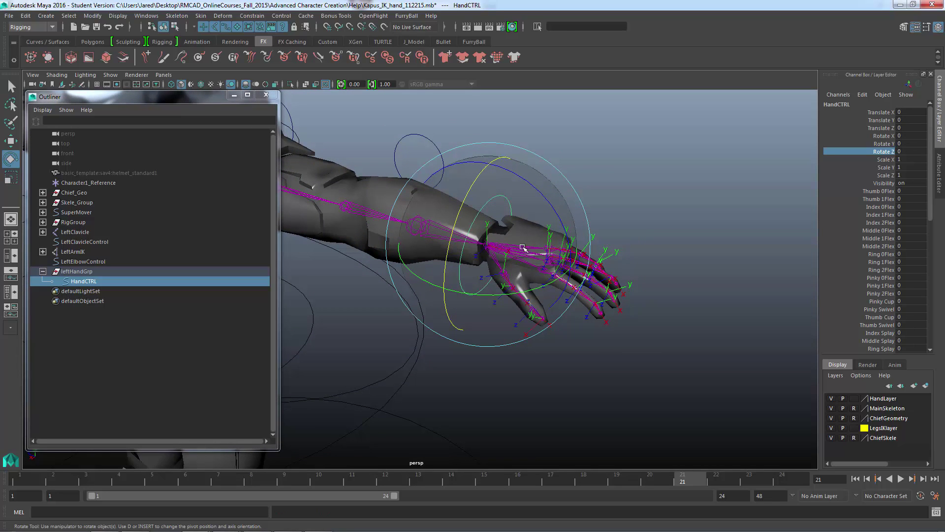
# Step: Test the middle finger by changing HandCTRL's Middle 0Flex, 1Flex and 2Flex together to -18.5, and undo it
pyautogui.keyDown('alt'); pyautogui.moveTo(480, 258); pyautogui.dragTo(498, 255); pyautogui.keyUp('alt')
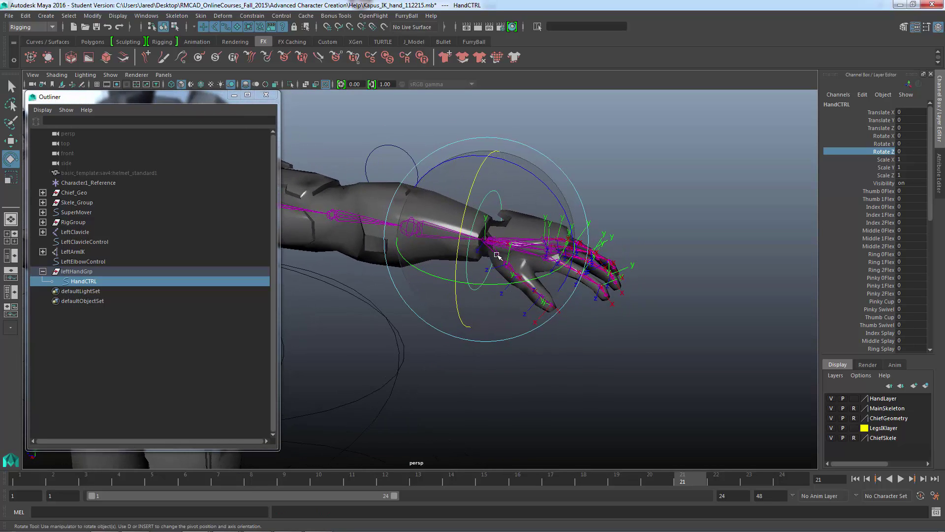
pyautogui.keyDown('alt'); pyautogui.moveTo(583, 248); pyautogui.dragTo(594, 249, button='middle'); pyautogui.keyUp('alt')
pyautogui.keyDown('alt'); pyautogui.moveTo(593, 249); pyautogui.dragTo(588, 287); pyautogui.keyUp('alt')
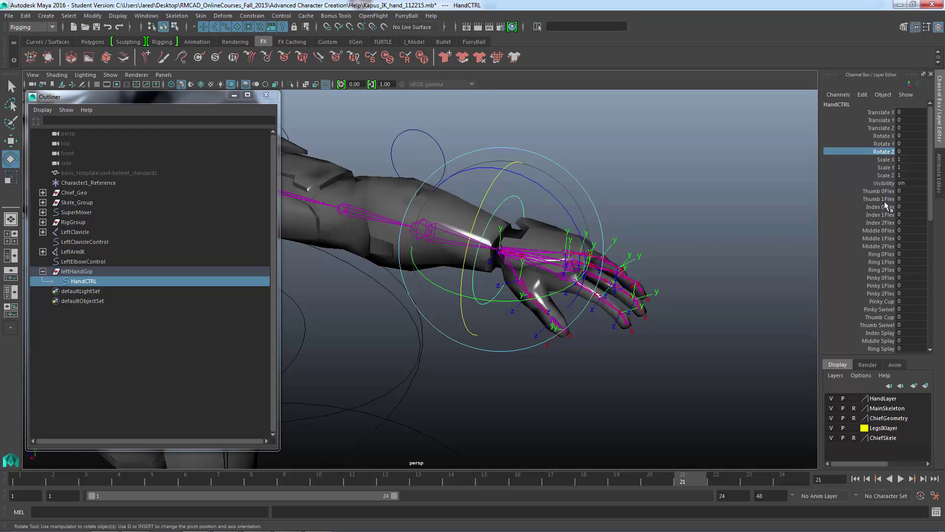
pyautogui.moveTo(879, 231); pyautogui.dragTo(854, 243)
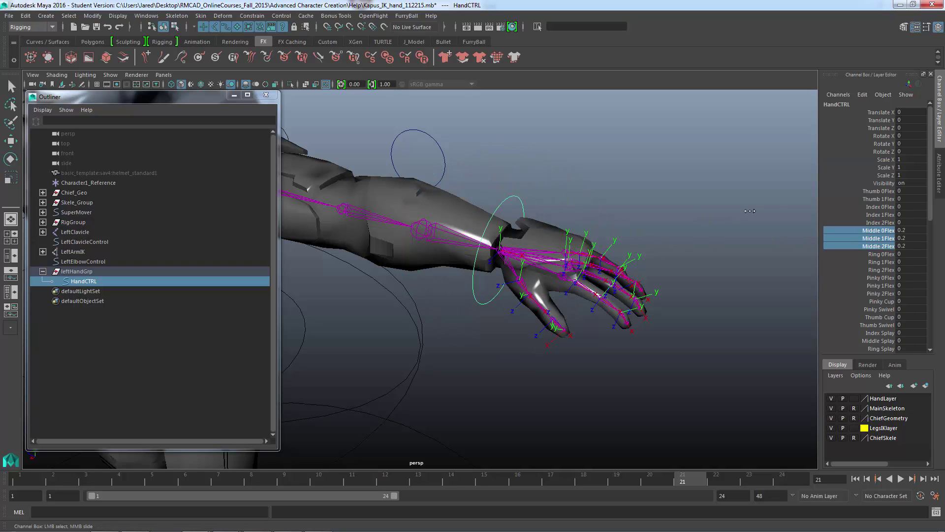
pyautogui.moveTo(749, 211); pyautogui.dragTo(521, 209, button='middle')
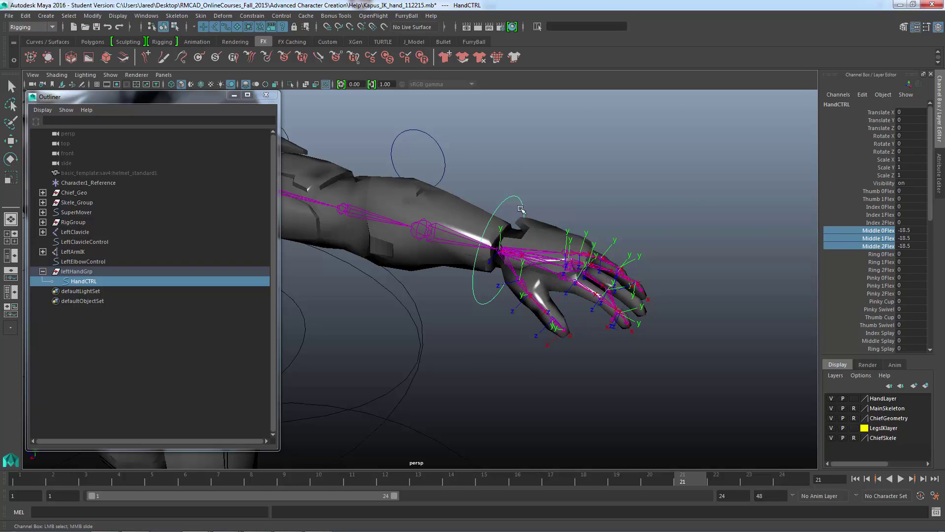
pyautogui.hotkey('ctrl', 'z')
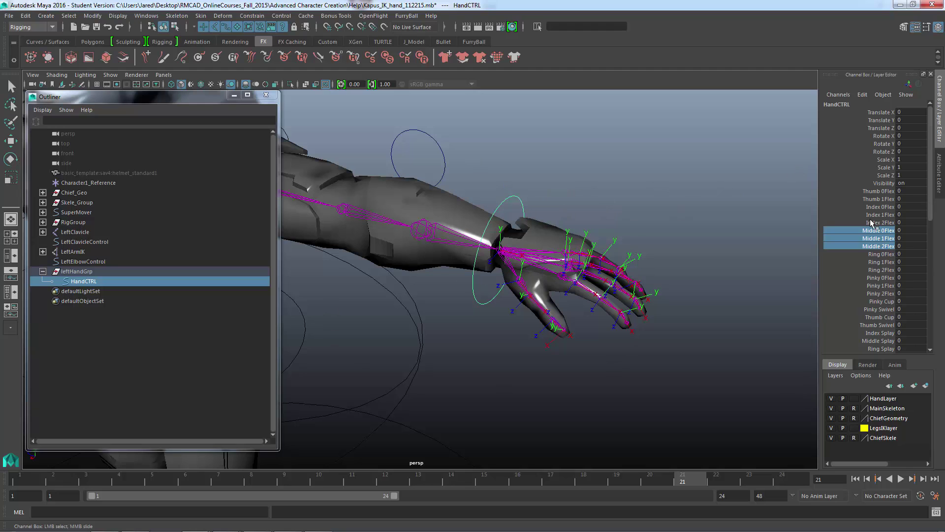
# Step: Test the ring finger by changing HandCTRL's Ring 0Flex, 1Flex and 2Flex together, and undo it
pyautogui.moveTo(884, 255); pyautogui.dragTo(884, 270)
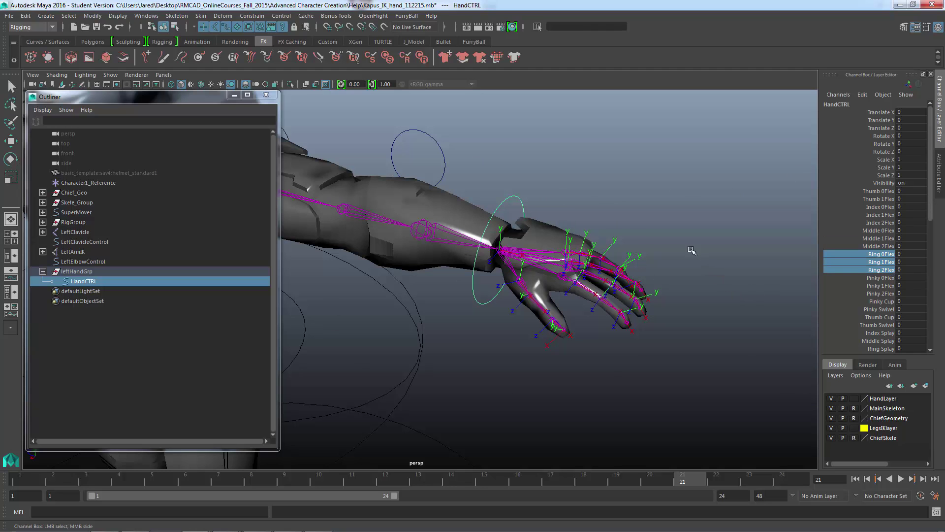
pyautogui.moveTo(692, 251); pyautogui.dragTo(659, 248, button='middle')
pyautogui.hotkey('ctrl', 'z')
pyautogui.keyDown('alt'); pyautogui.moveTo(632, 306); pyautogui.dragTo(515, 275); pyautogui.keyUp('alt')
pyautogui.keyDown('alt'); pyautogui.moveTo(515, 276); pyautogui.dragTo(571, 290, button='right'); pyautogui.keyUp('alt')
pyautogui.keyDown('alt'); pyautogui.moveTo(571, 291); pyautogui.dragTo(549, 300, button='middle'); pyautogui.keyUp('alt')
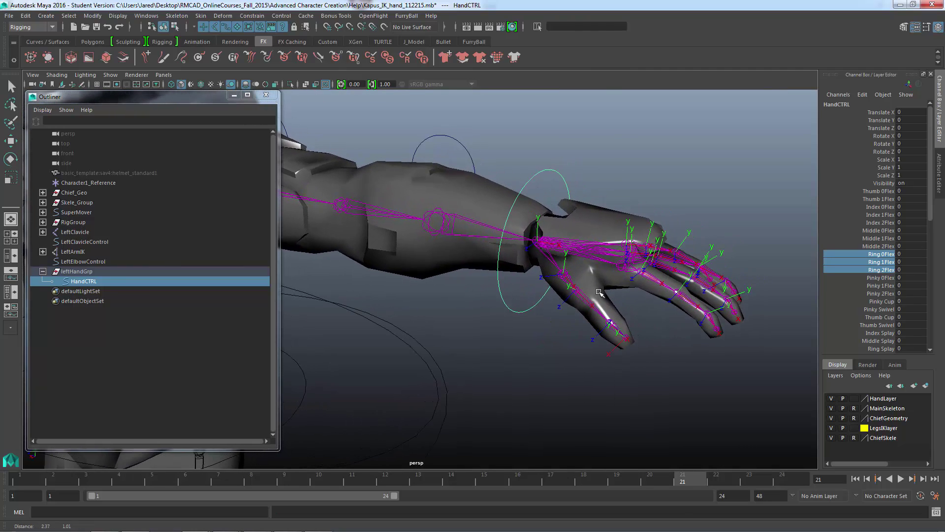
pyautogui.scroll(-5, 930, 193)
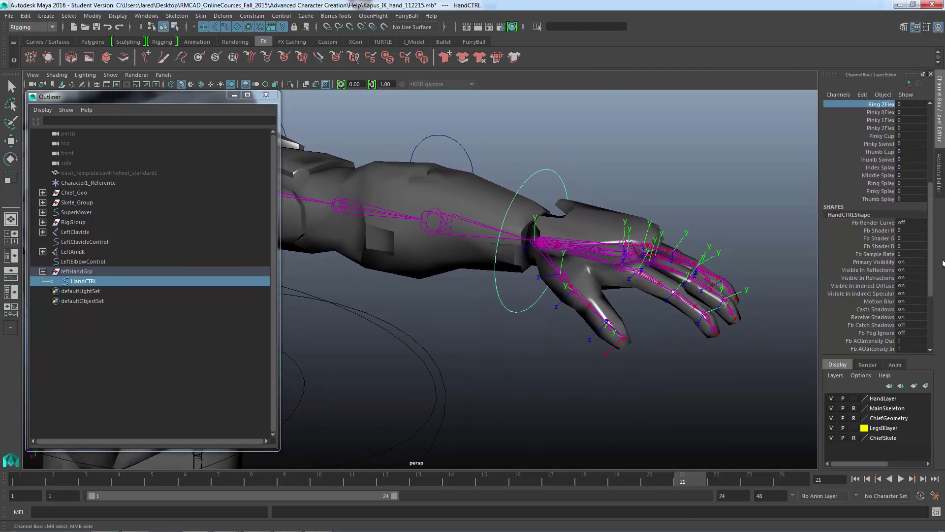
# Step: Select the LeftHand joint with the Rotate tool active and examine its wrist pivot and orient constraint to HandCTRL
pyautogui.scroll(3, 917, 286)
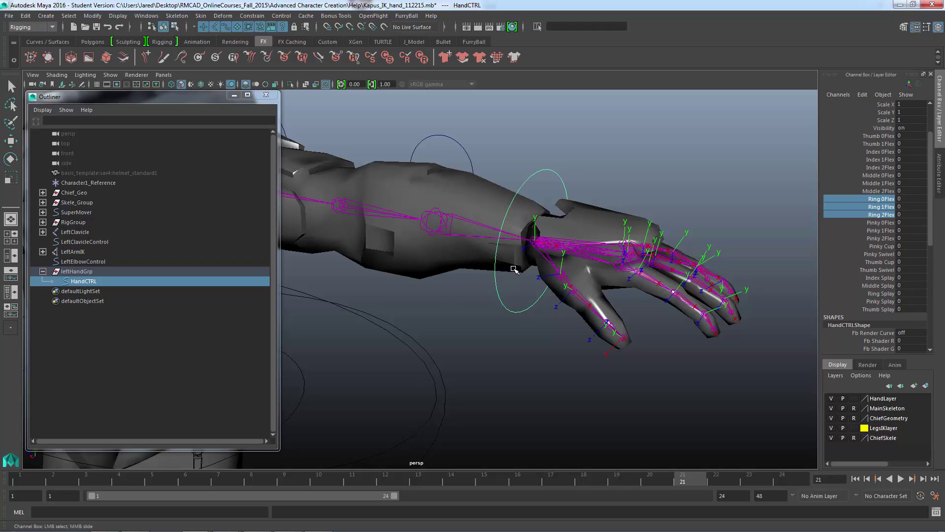
pyautogui.keyDown('alt'); pyautogui.moveTo(514, 269); pyautogui.dragTo(508, 280); pyautogui.keyUp('alt')
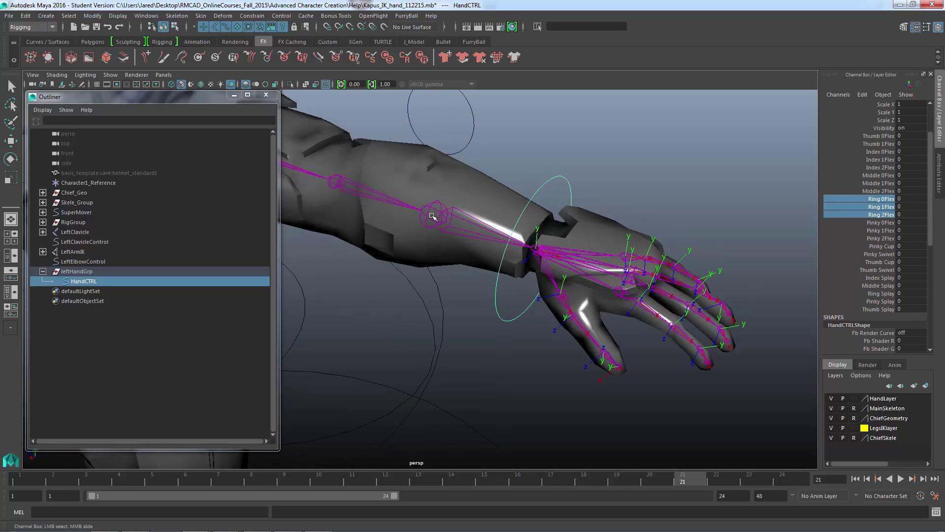
pyautogui.keyDown('alt'); pyautogui.moveTo(555, 281); pyautogui.dragTo(556, 276); pyautogui.keyUp('alt')
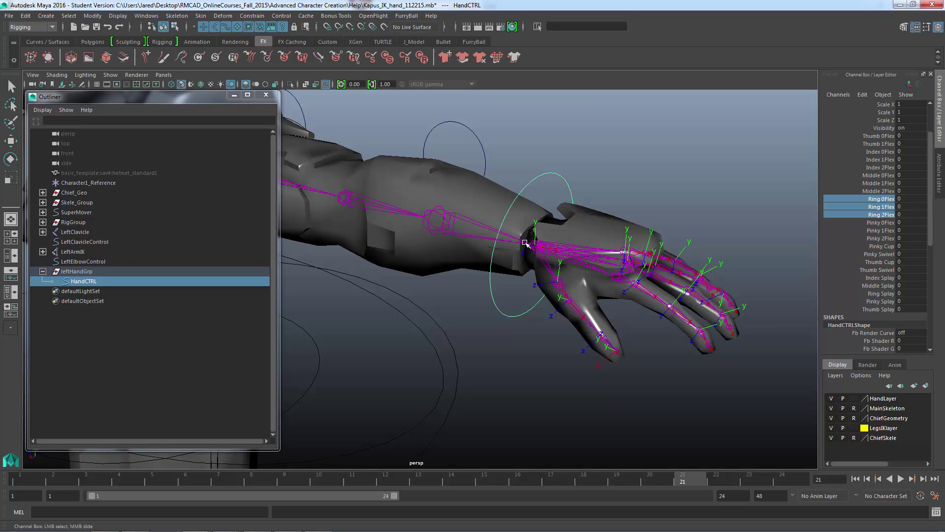
pyautogui.click(569, 250)
pyautogui.press('e')
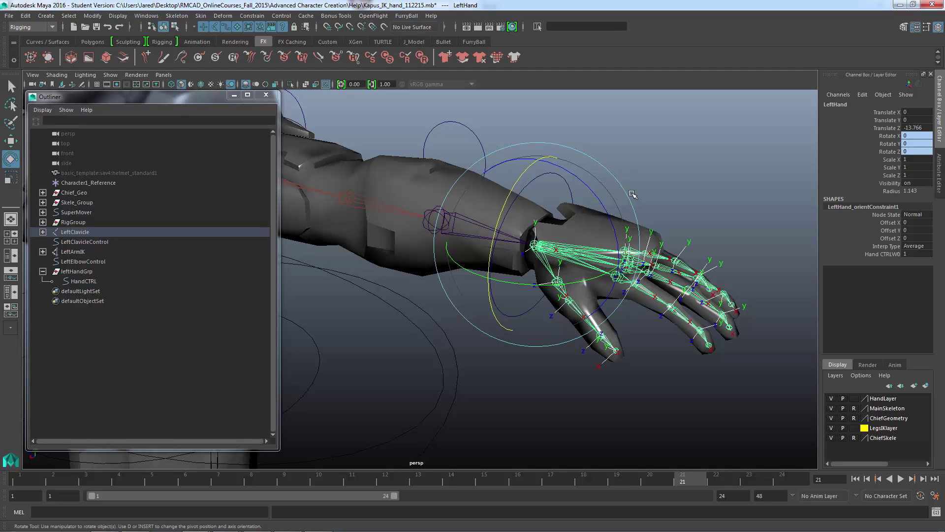
pyautogui.keyDown('alt'); pyautogui.moveTo(639, 173); pyautogui.dragTo(637, 295); pyautogui.keyUp('alt')
pyautogui.keyDown('alt'); pyautogui.moveTo(637, 295); pyautogui.dragTo(643, 327, button='middle'); pyautogui.keyUp('alt')
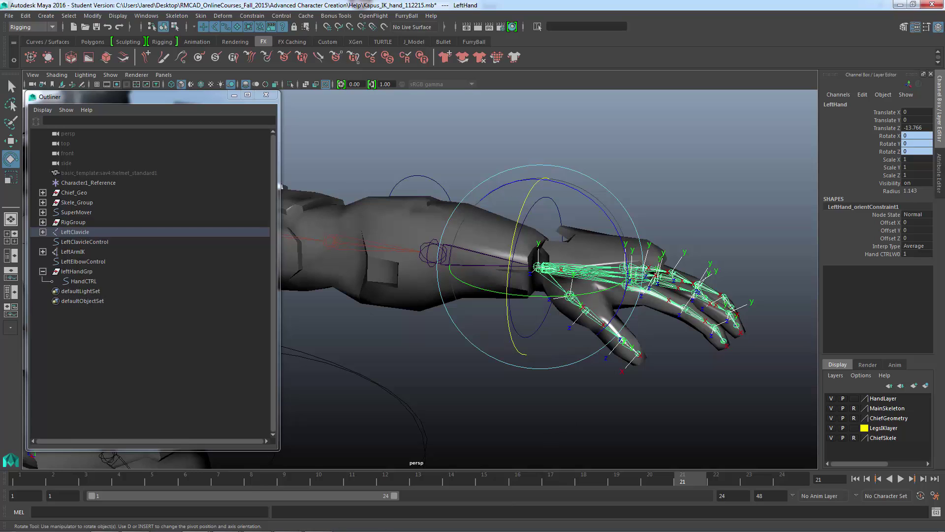
# Step: Dismiss the low-battery warning
pyautogui.moveTo(139, 528)
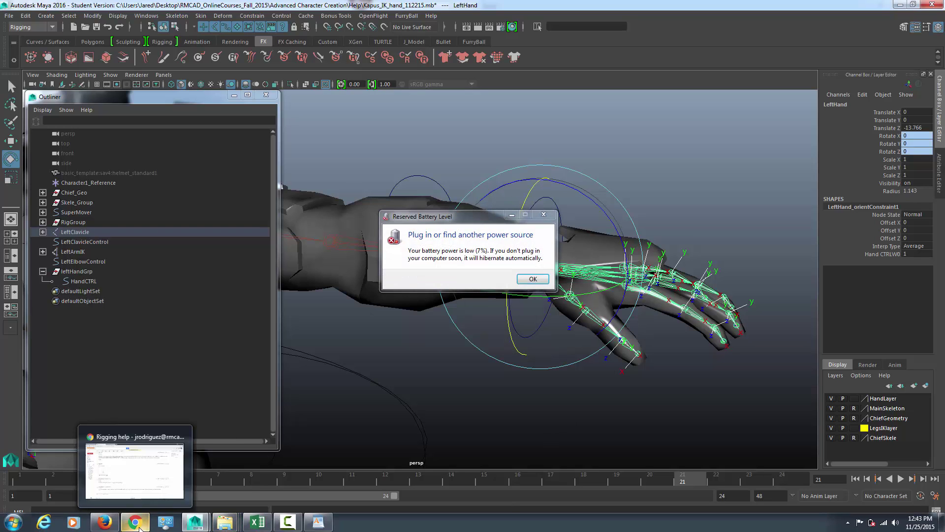
pyautogui.click(532, 279)
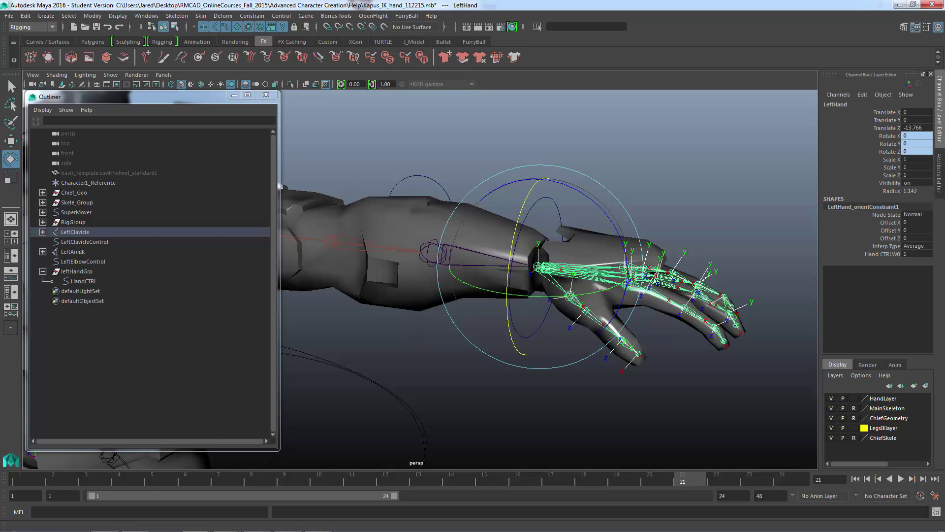
pyautogui.click(294, 526)
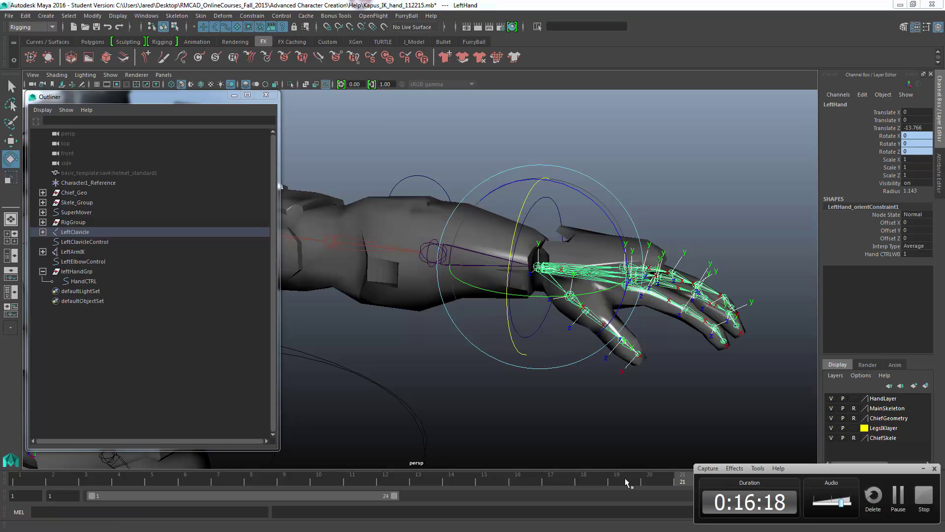